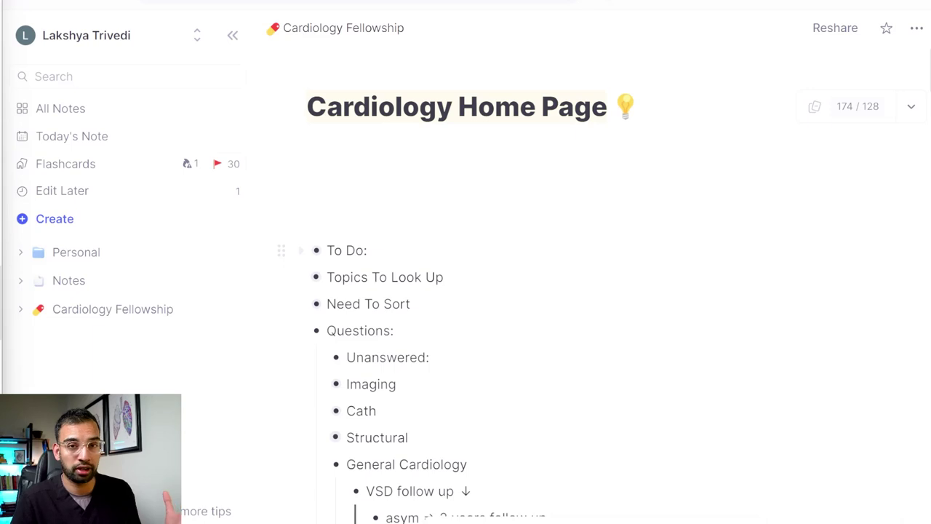
Look through the Cardiology Home Page outline, from the General Cardiology questions down to the Studies list.
scroll(306, 247, down, 2)
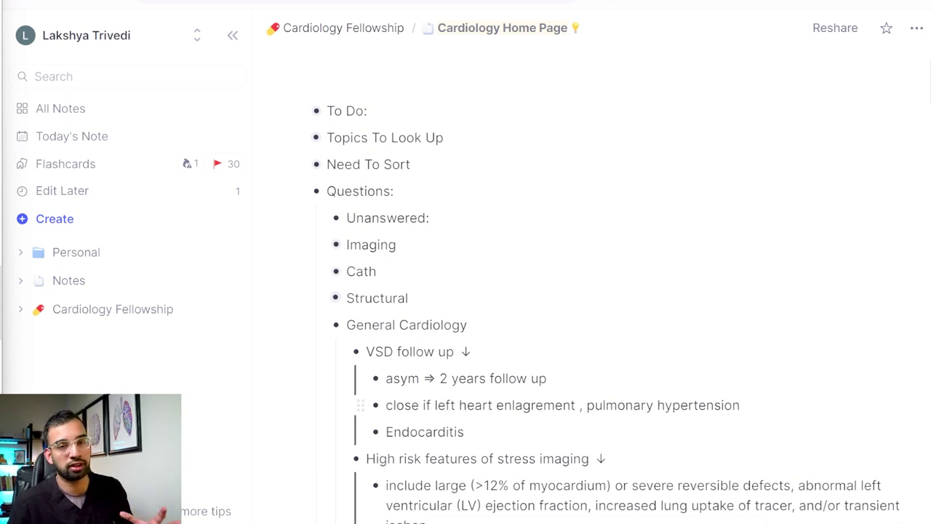
scroll(553, 327, down, 2)
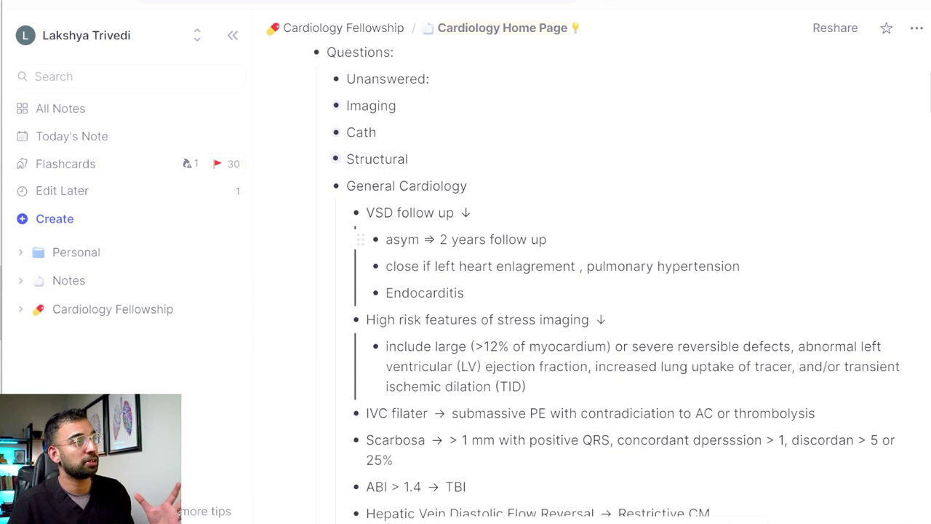
scroll(553, 328, down, 14)
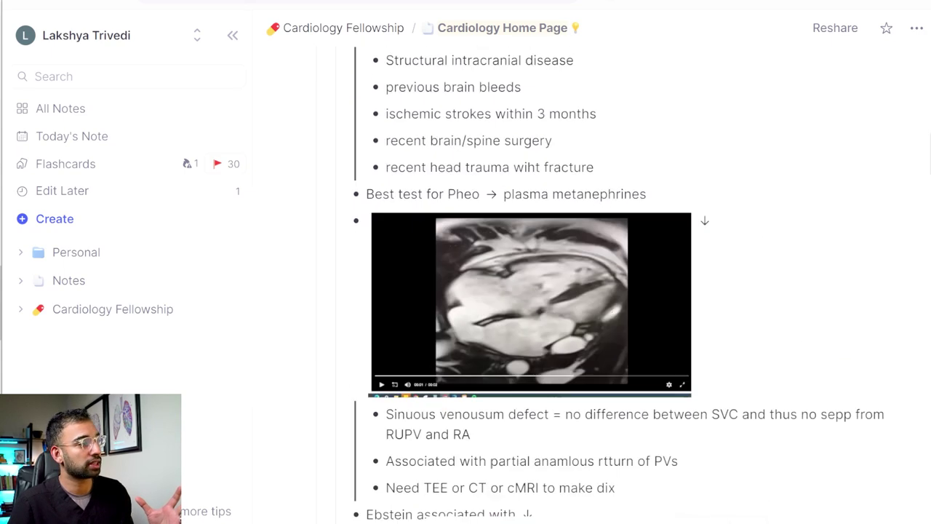
scroll(552, 328, up, 12)
scroll(552, 327, up, 6)
scroll(553, 327, down, 4)
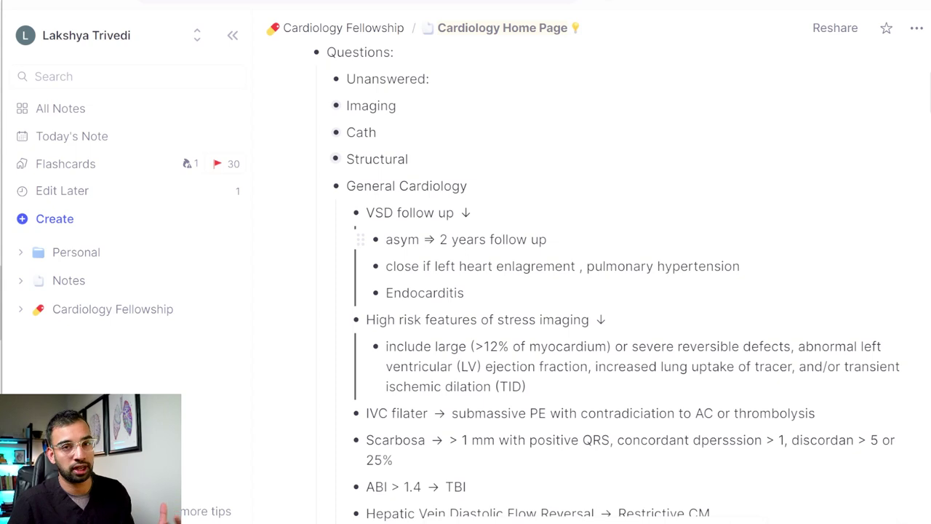
scroll(553, 327, down, 2)
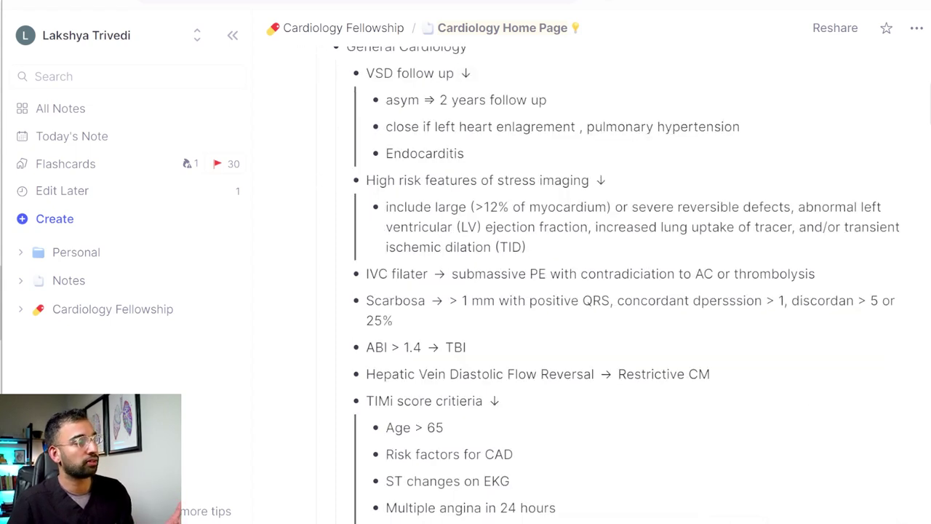
scroll(553, 291, down, 10)
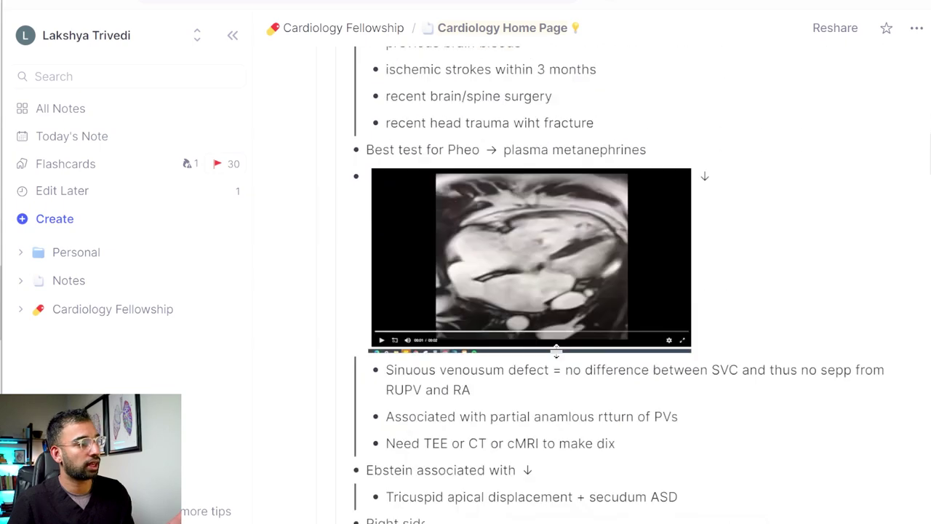
scroll(553, 291, down, 10)
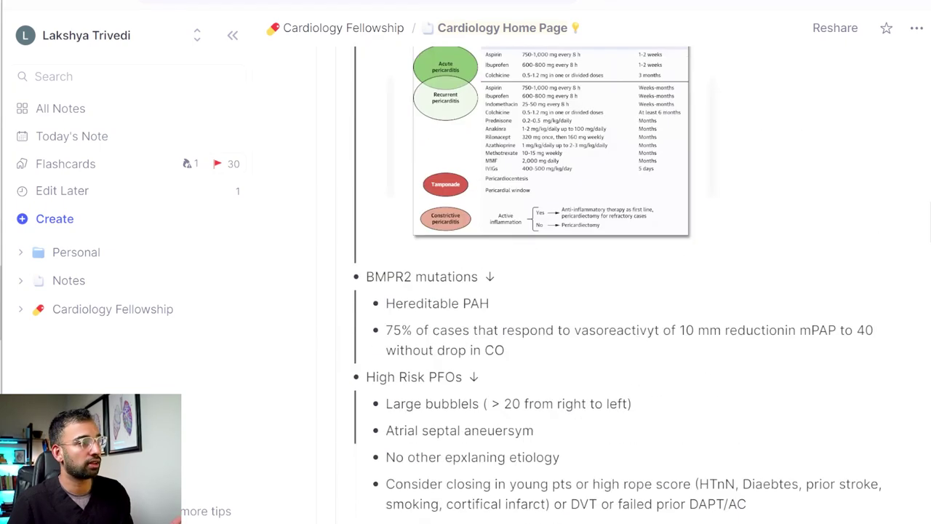
scroll(553, 291, down, 15)
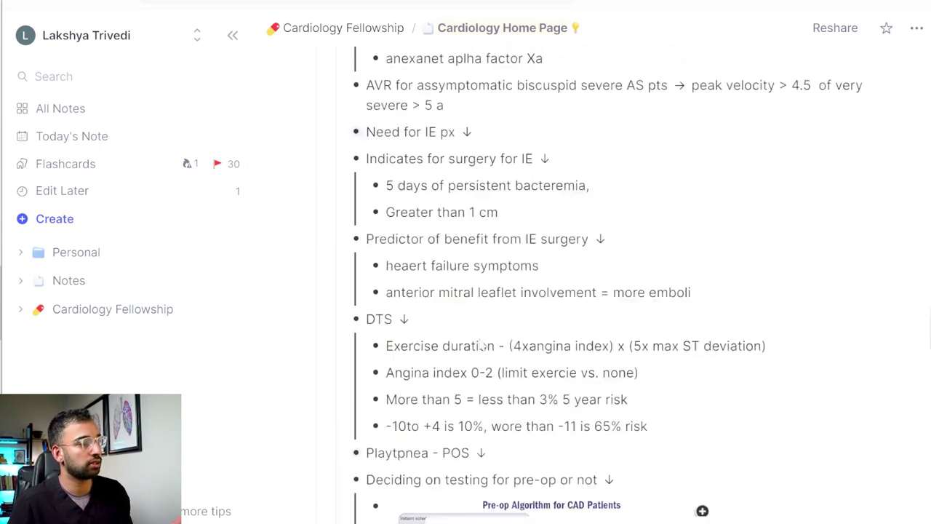
scroll(552, 291, down, 4)
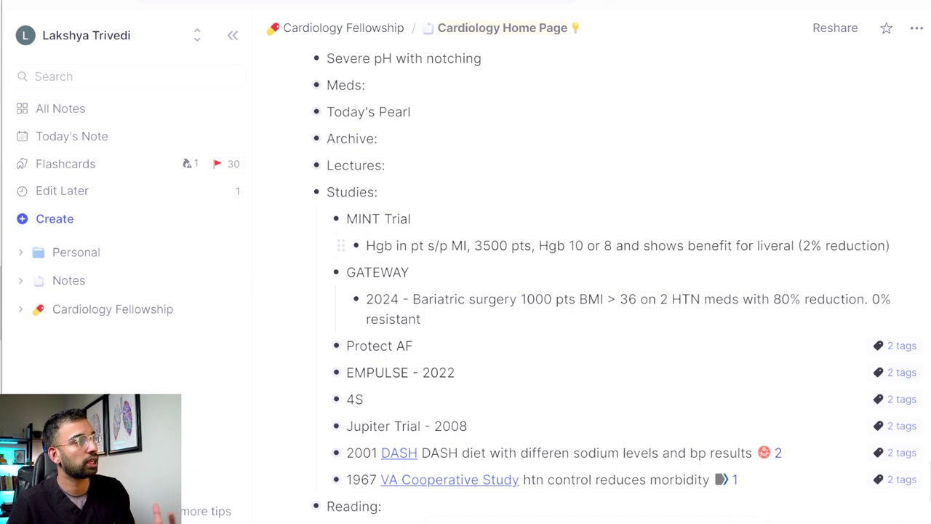
scroll(807, 320, down, 2)
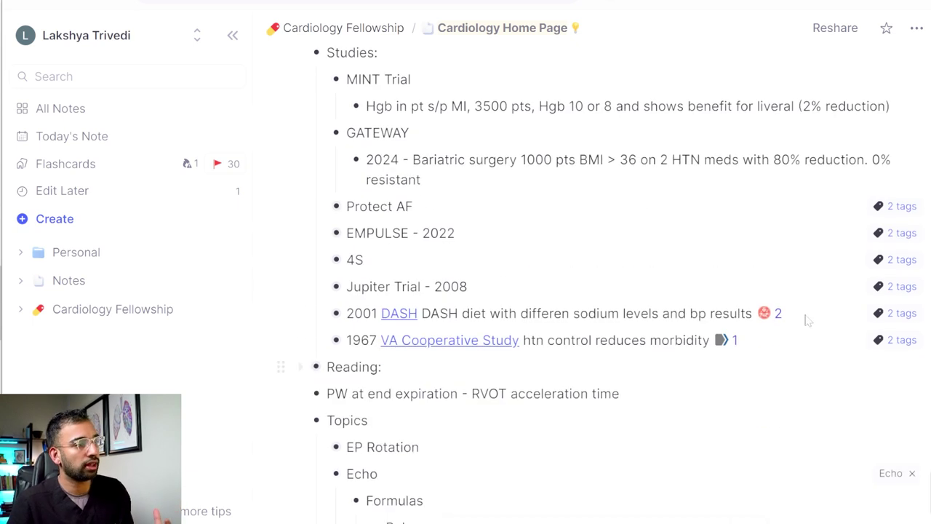
Open the Journal tag from the EMPULSE - 2022 study and review the notes and items collected under it.
mouse_move(897, 234)
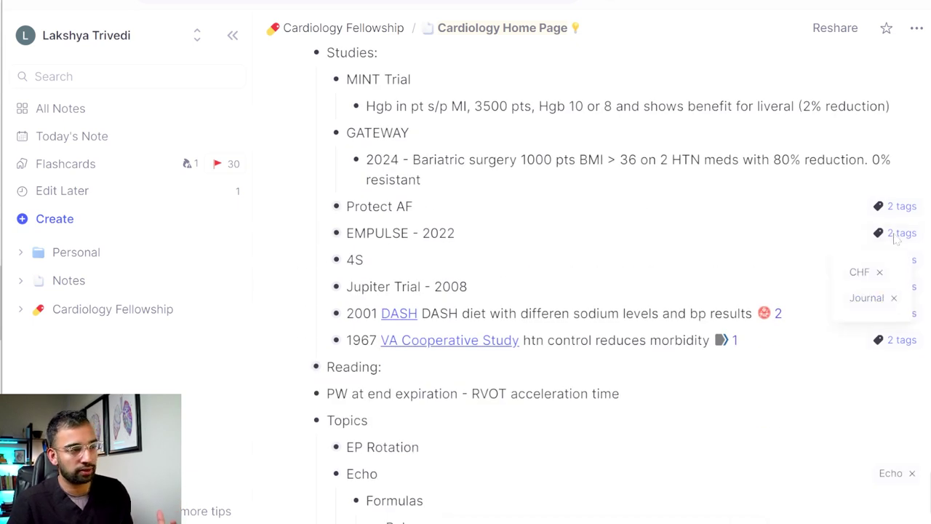
click(861, 299)
scroll(661, 336, down, 3)
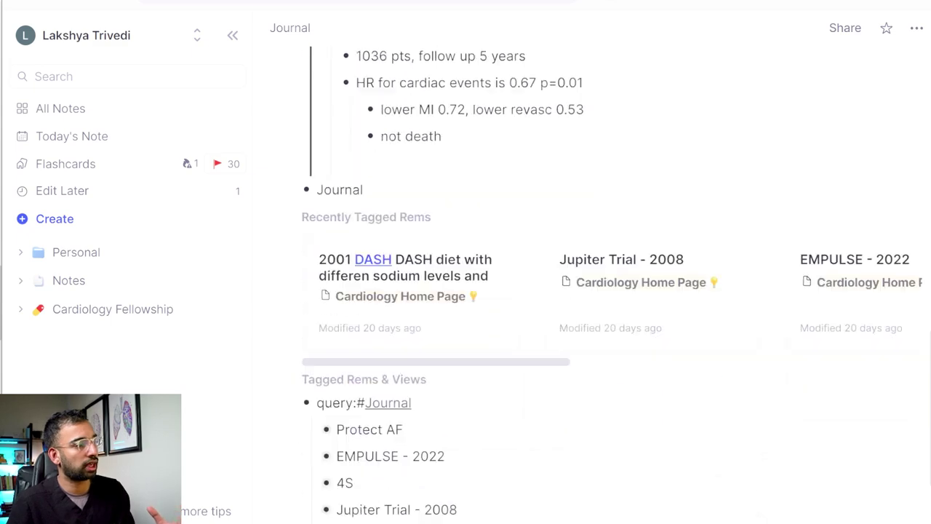
scroll(611, 291, up, 15)
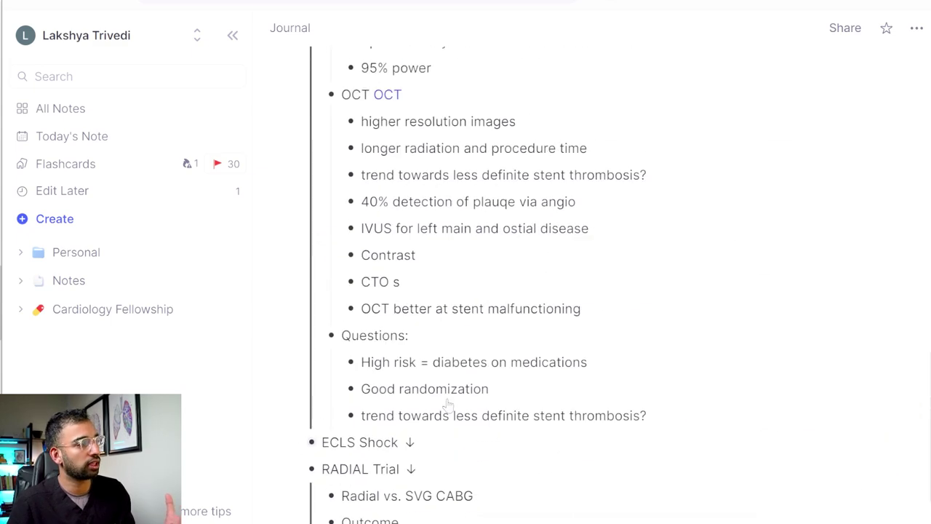
scroll(611, 291, down, 13)
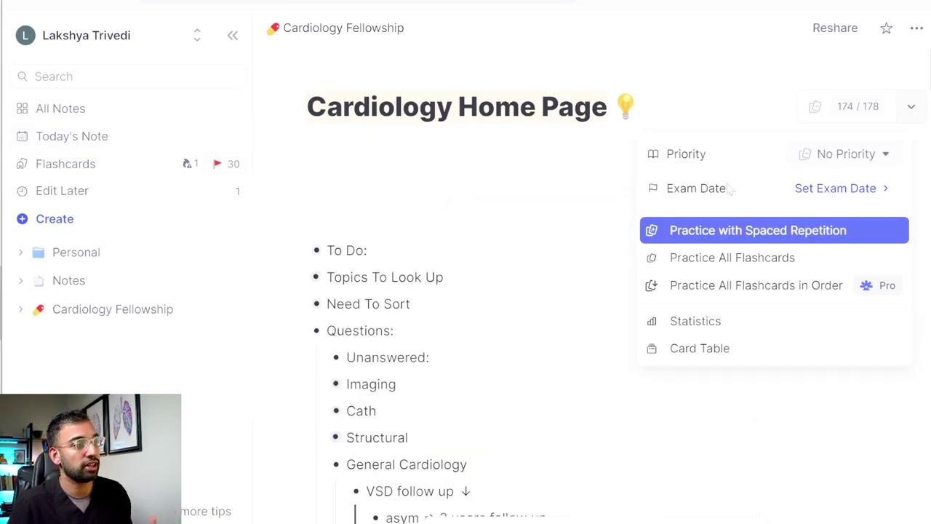
Start an exam practice schedule covering the entire folder and bring up the calendar for the exam date.
click(843, 189)
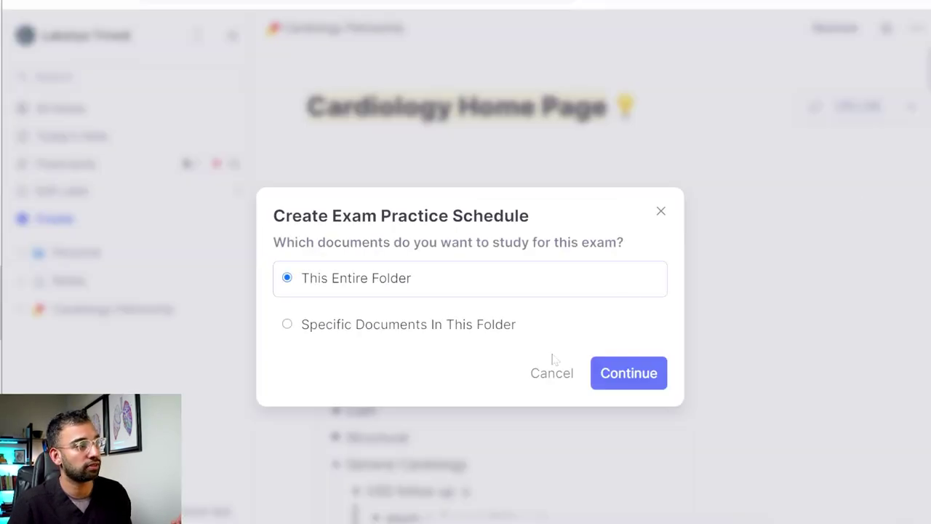
click(603, 373)
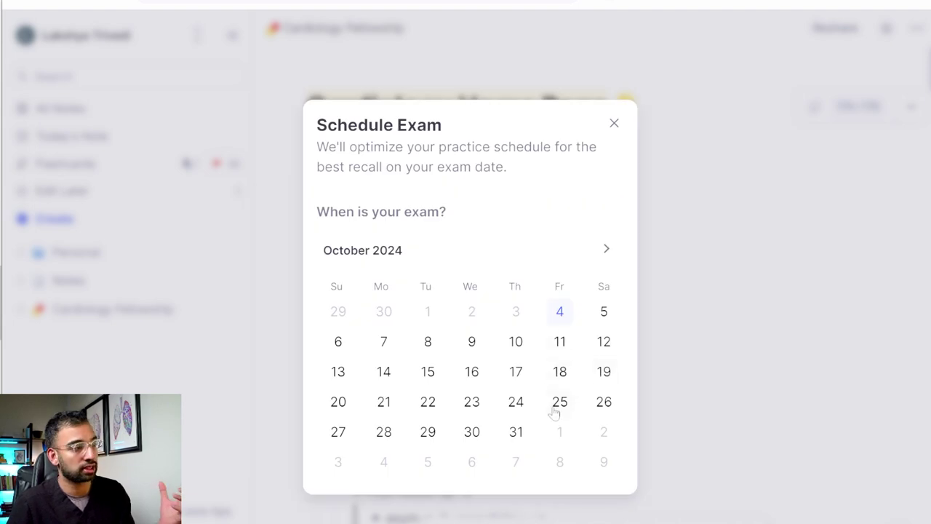
click(557, 434)
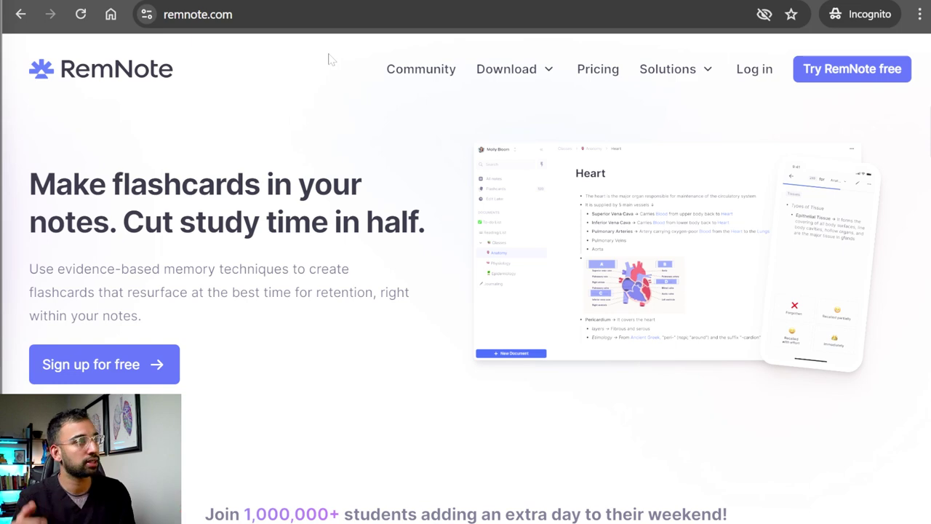
Open the pricing page on the RemNote website and compare the Free and Pro plan features, including Exam Scheduler, Image Occlusion and File Uploads.
click(613, 74)
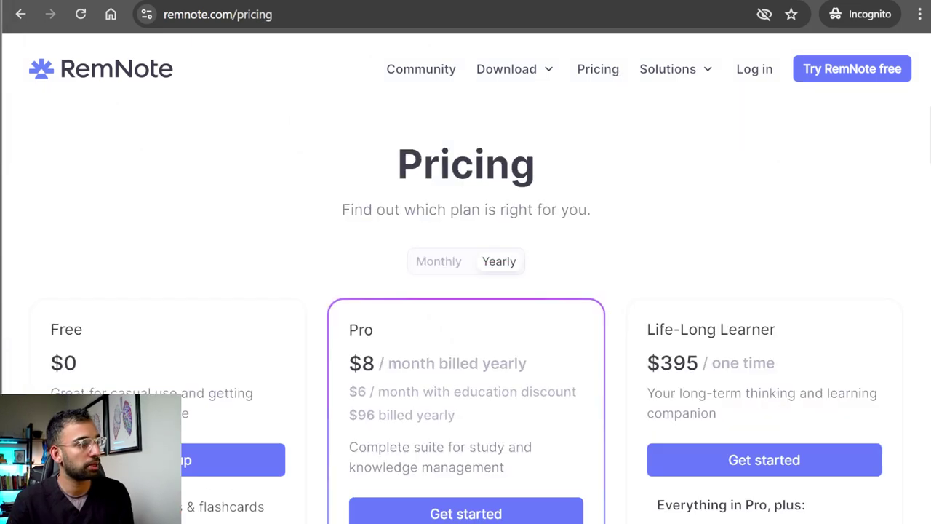
scroll(400, 320, down, 4)
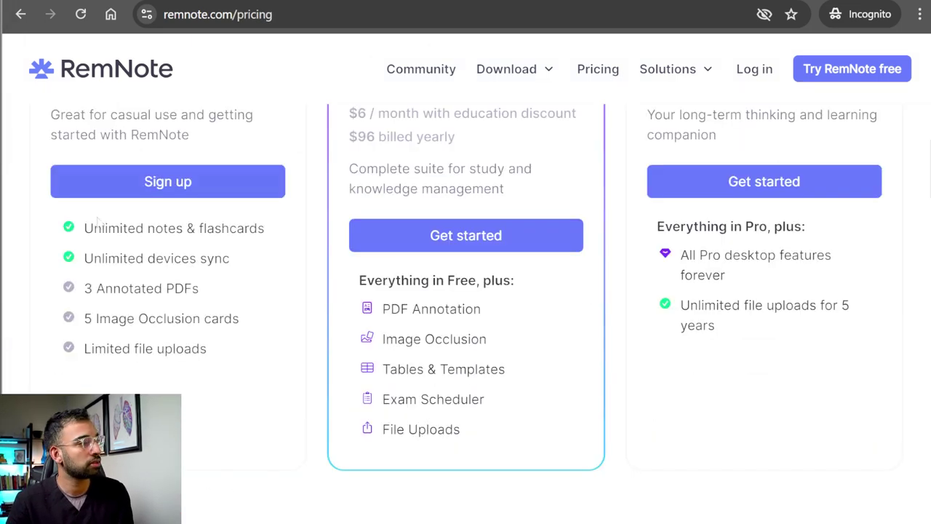
scroll(401, 320, up, 2)
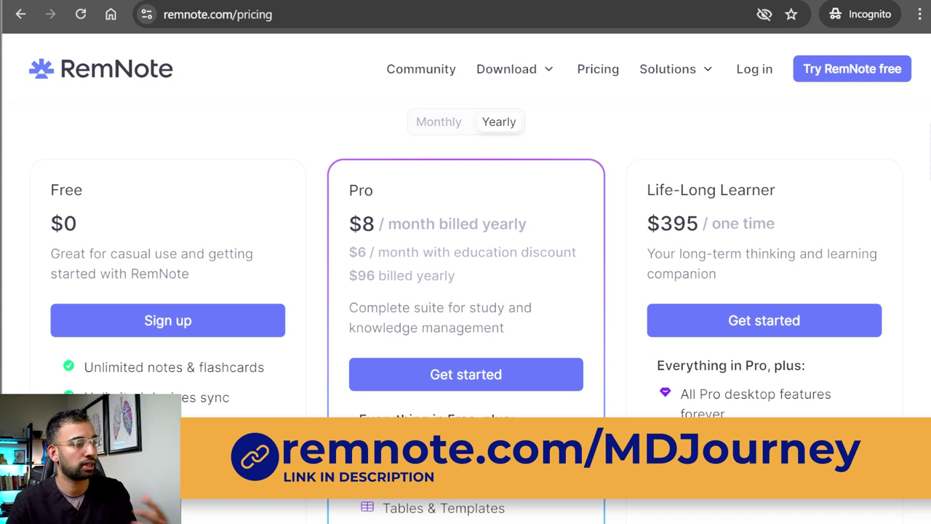
scroll(382, 369, down, 2)
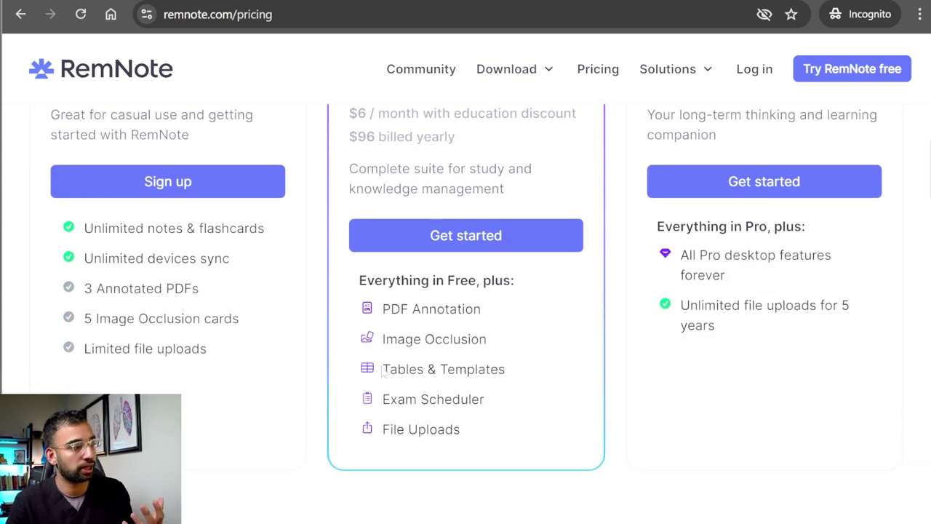
drag(380, 405, 480, 400)
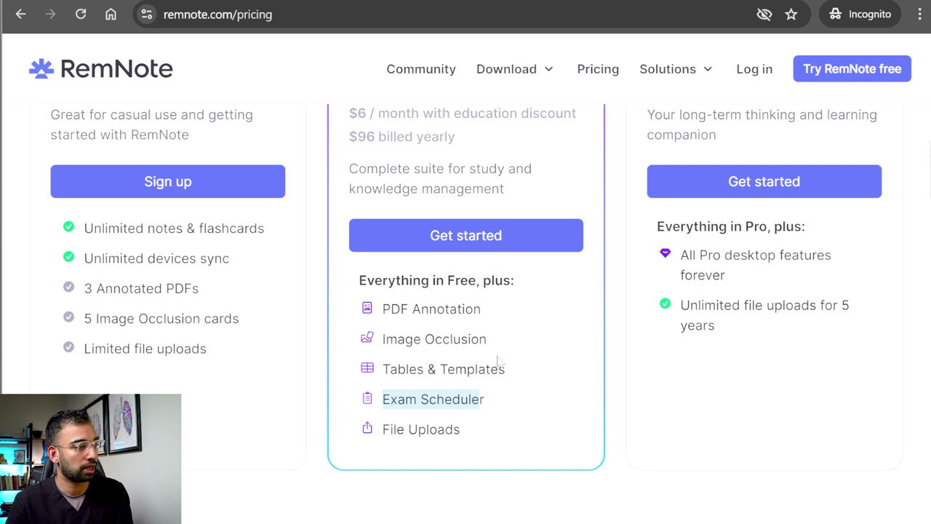
drag(499, 356, 397, 353)
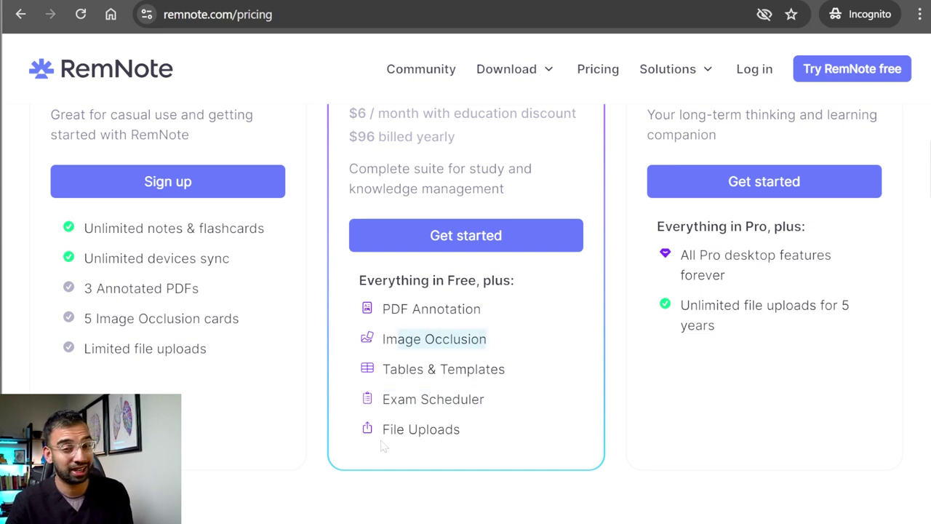
drag(381, 434, 470, 437)
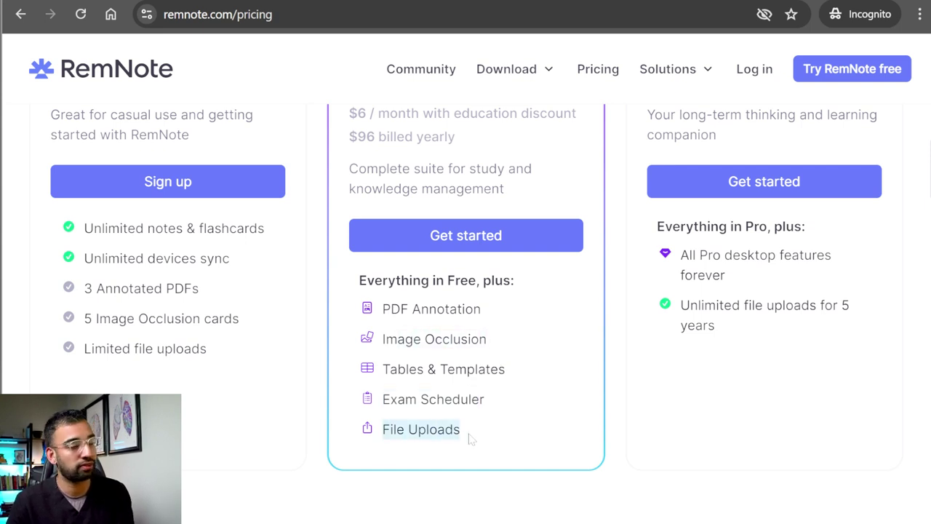
click(499, 428)
scroll(501, 433, up, 4)
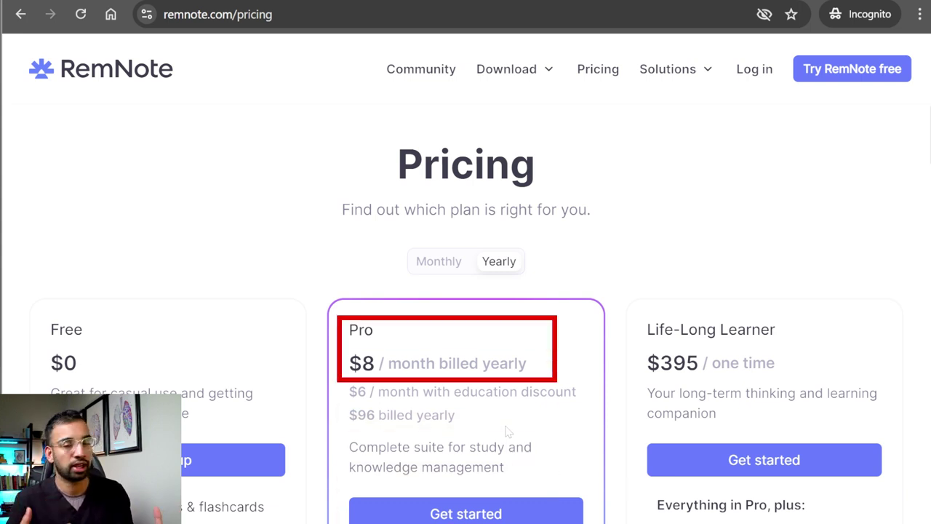
Open the sign-up form for a free RemNote account.
click(813, 69)
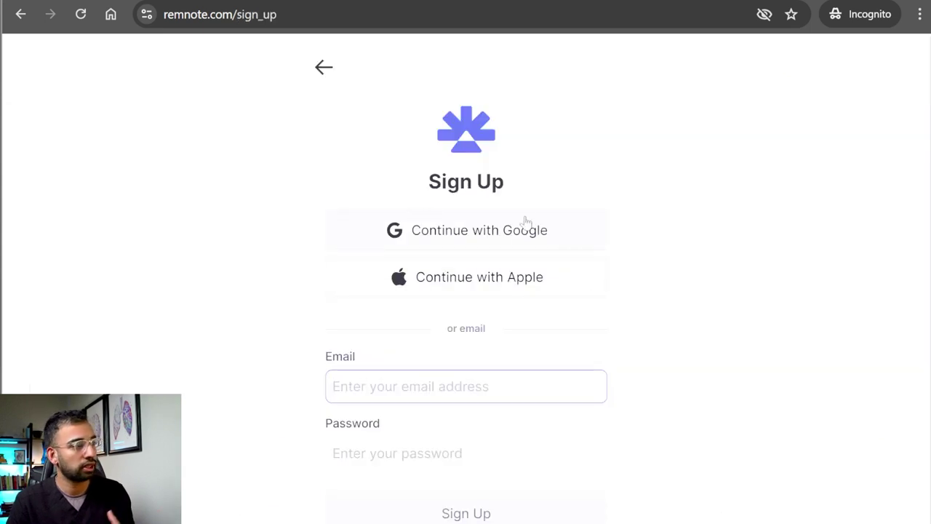
click(523, 374)
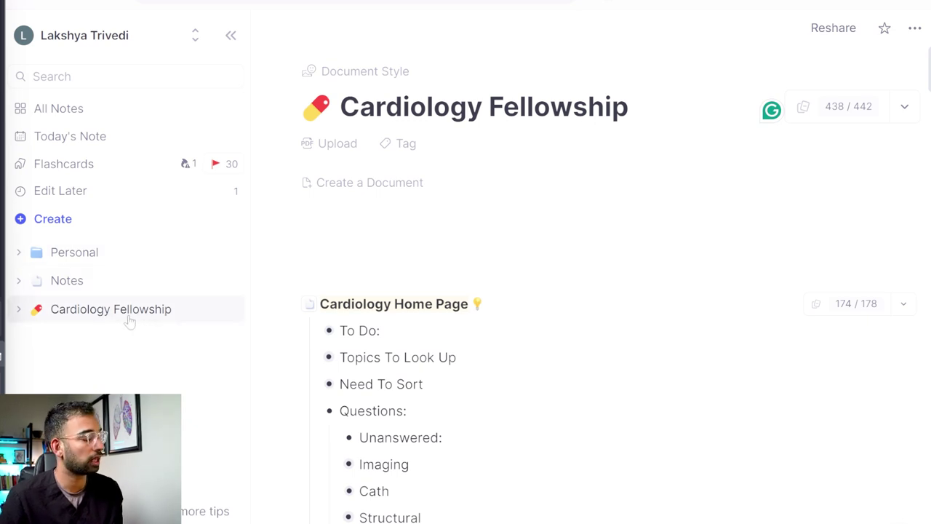
Create a new top-level folder and name it with the owner's first name in possessive form followed by "Pre-Med".
click(69, 220)
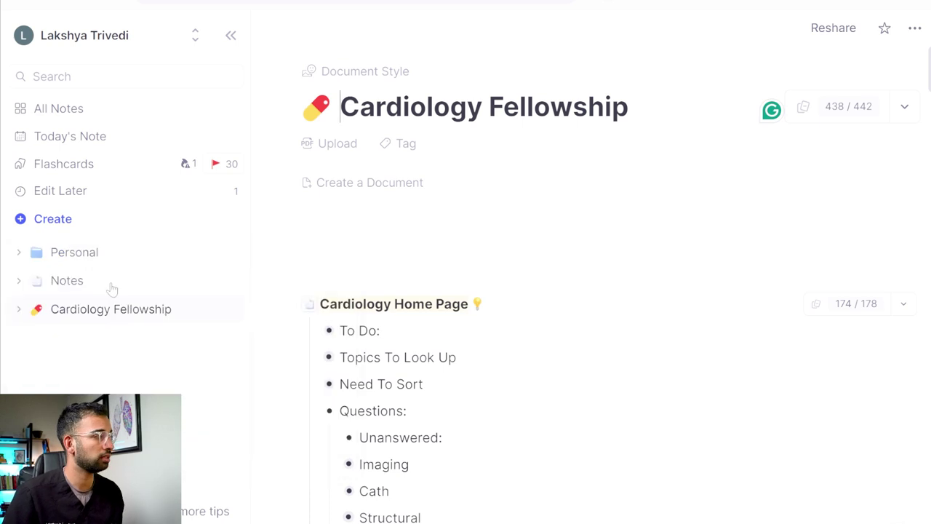
click(62, 234)
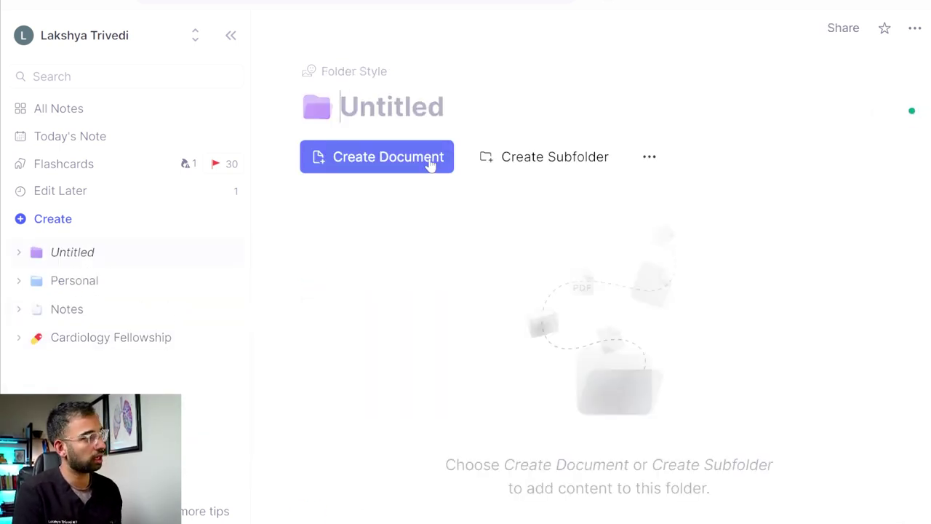
text(Lakshy's)
key(BackSpace)
key(BackSpace)
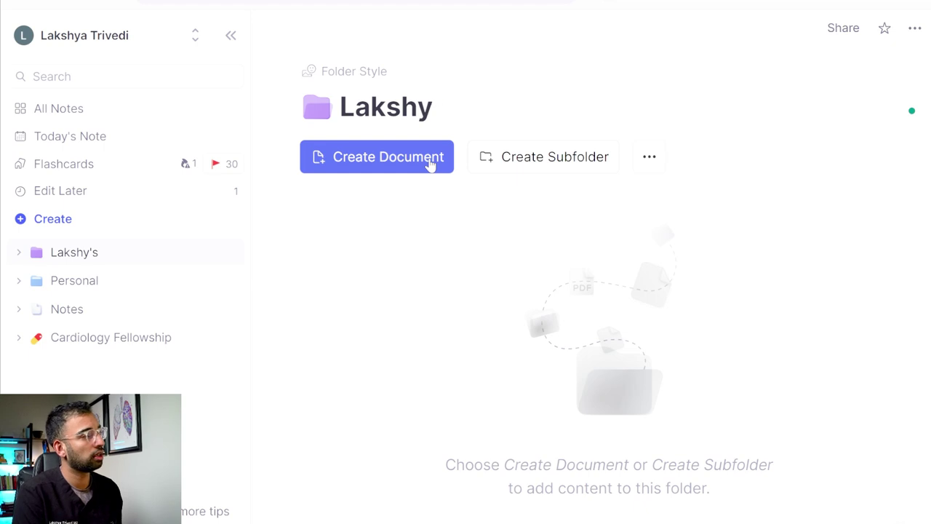
text(a'sPre)
key(BackSpace)
key(BackSpace)
key(BackSpace)
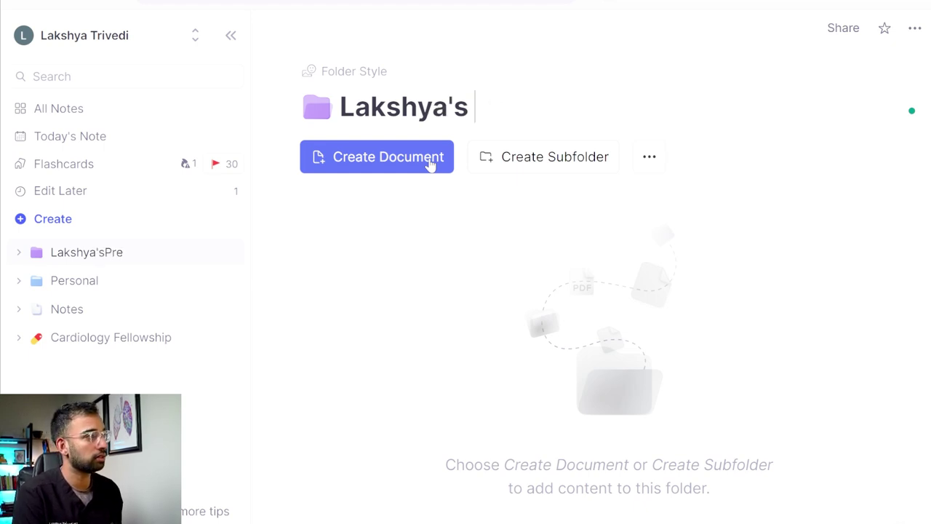
text(Pre-med)
key(BackSpace)
key(BackSpace)
key(BackSpace)
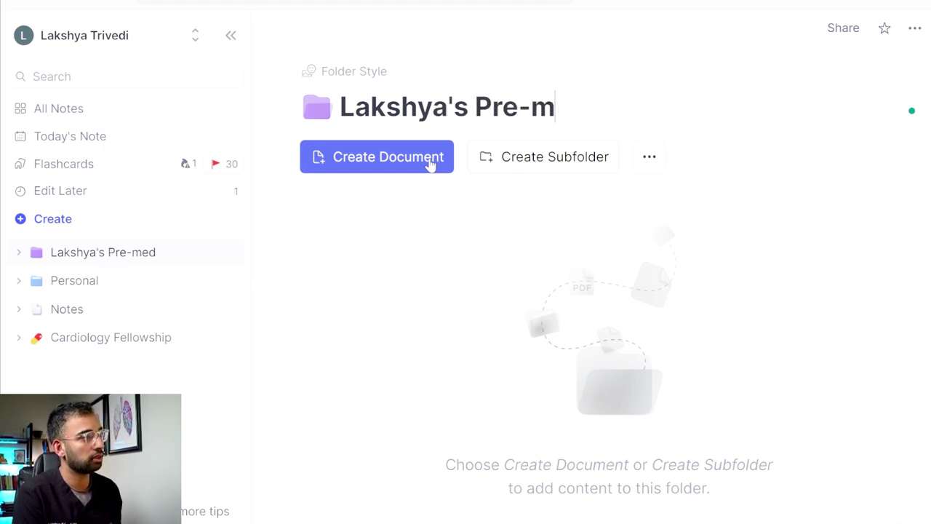
text(Med)
Create a document named Biochem inside the Pre-Med folder.
click(430, 164)
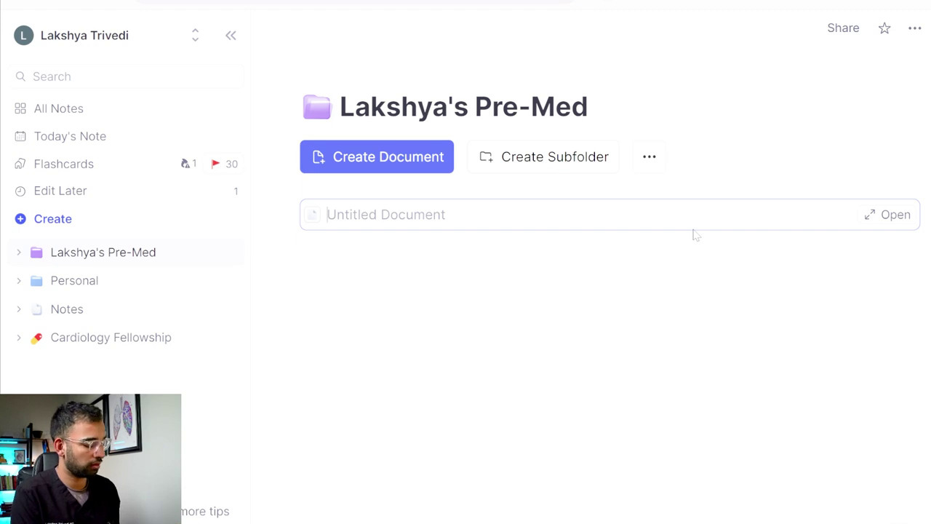
text(Biochem)
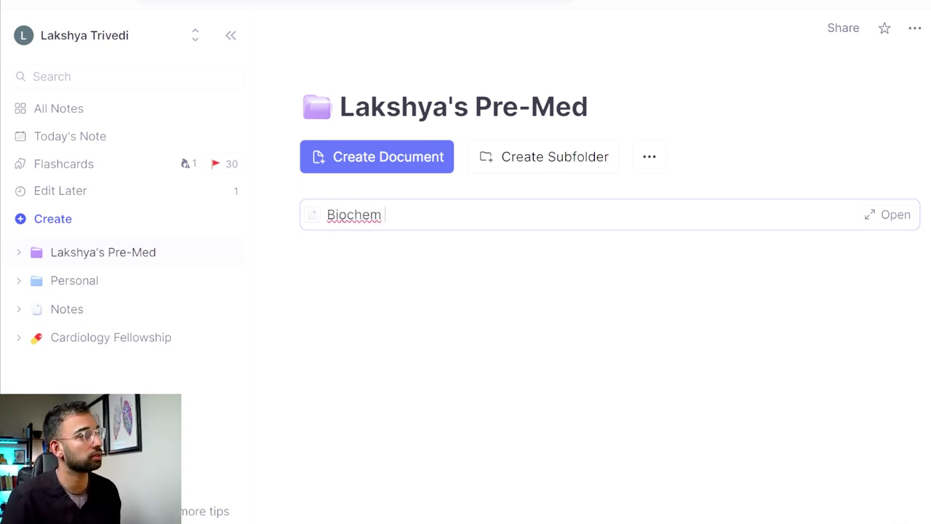
Create two more documents in the Pre-Med folder, named Organic Chemistry and Medical Term.
click(397, 169)
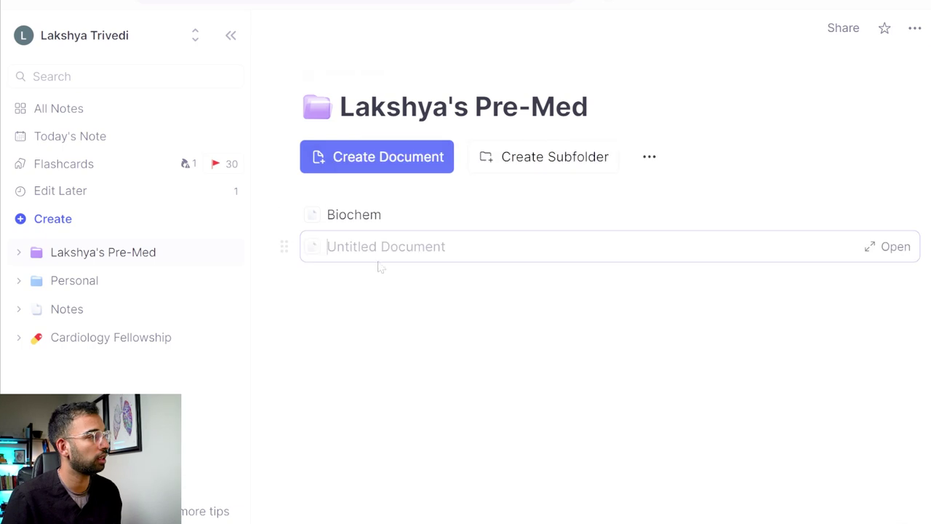
text(Organic)
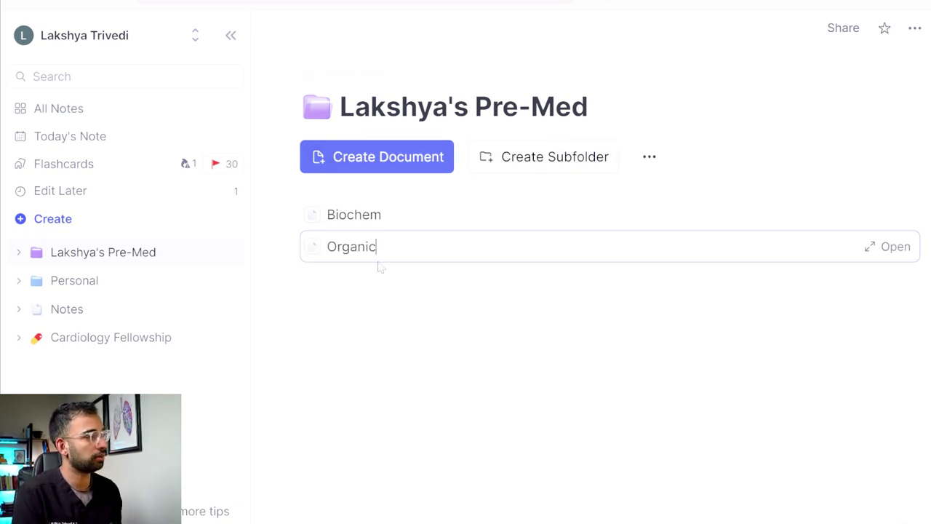
text( Chemistry)
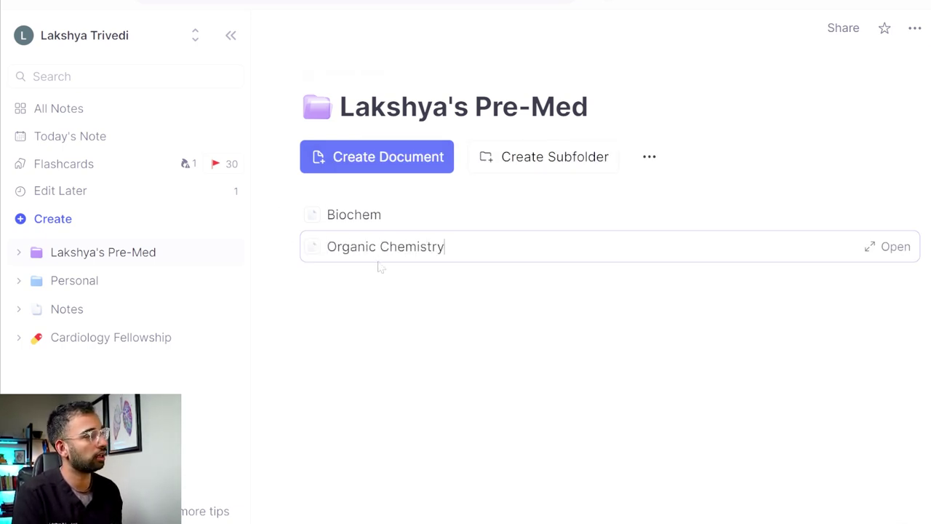
click(425, 160)
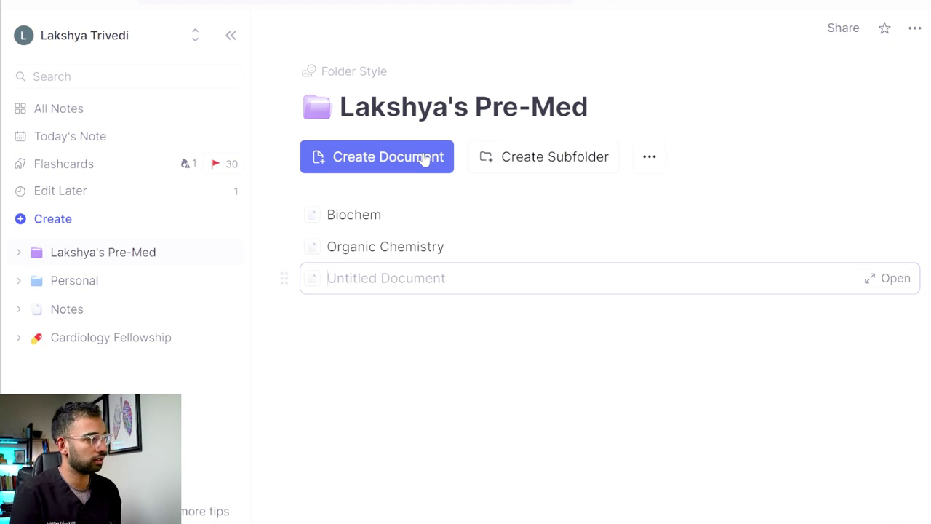
text(Medical Term)
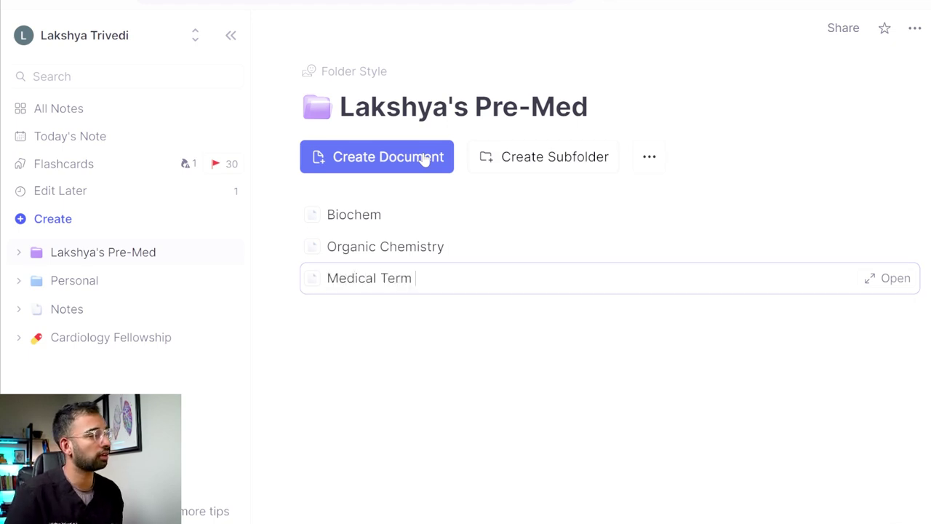
key(Return)
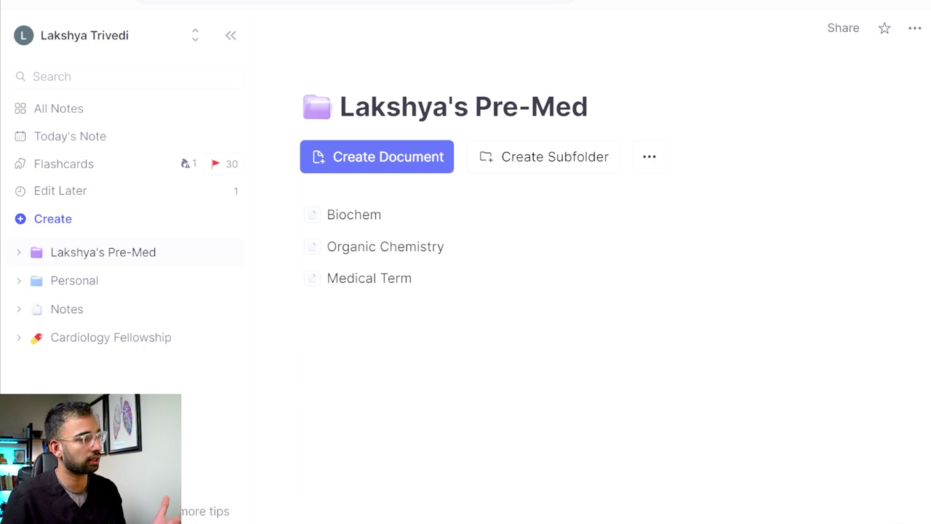
Open the Biochem document as bullet notes and add the bullets Block 1 and Block 2.
click(314, 218)
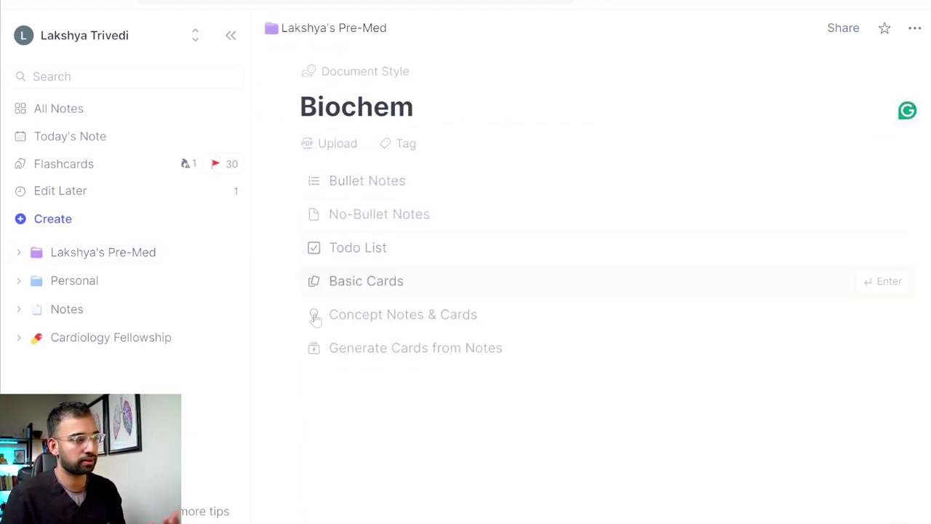
click(424, 194)
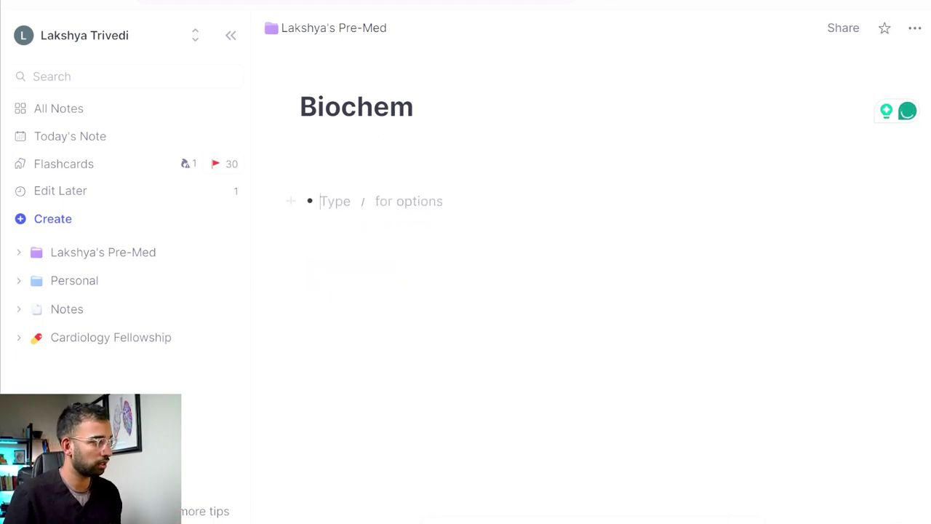
text(B)
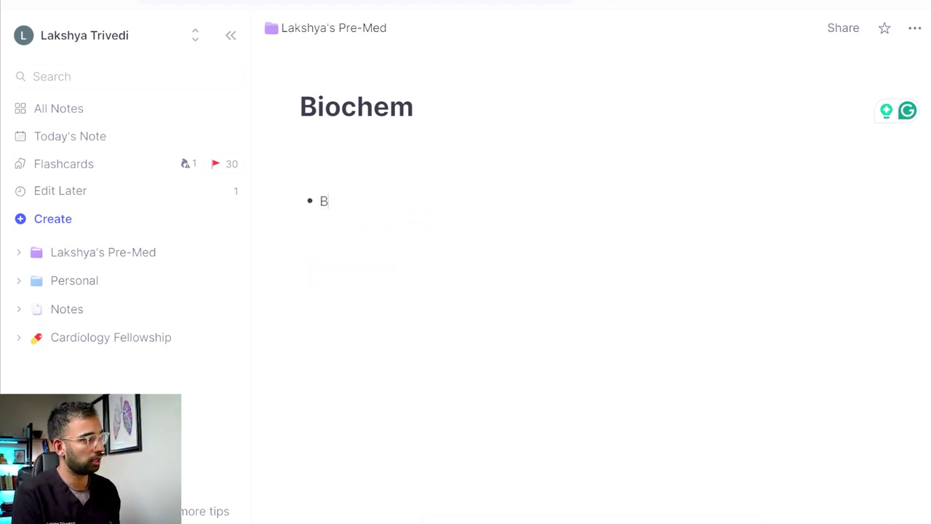
text(lock 1)
key(Return)
text(Blco)
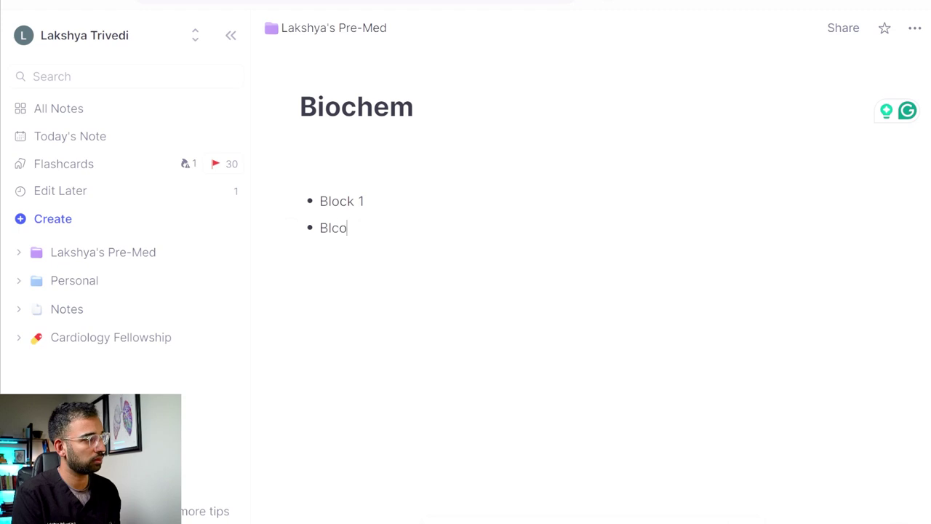
text(k)
key(BackSpace)
key(BackSpace)
key(BackSpace)
text(ock 2)
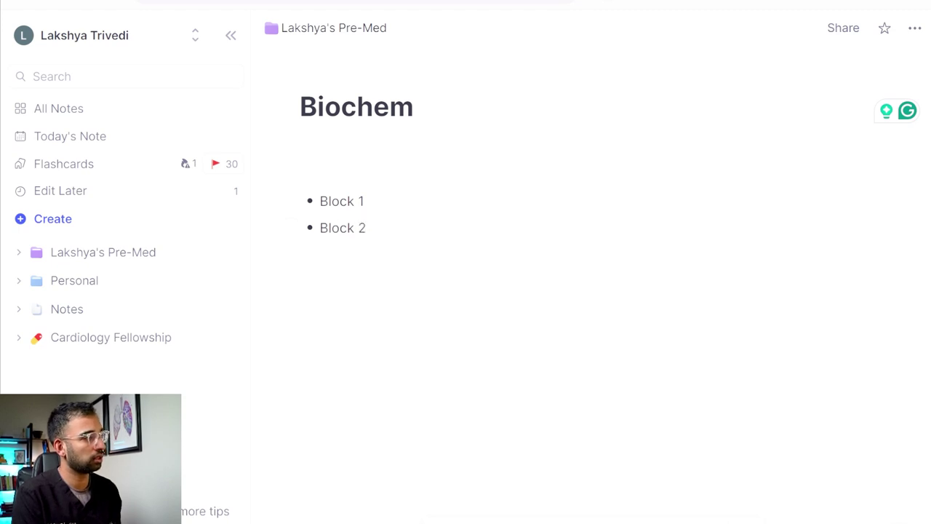
key(Return)
Open the Block 1 bullet as its own page of bullet notes and add the bullets Lecture 1 and Lecture 2.
click(310, 200)
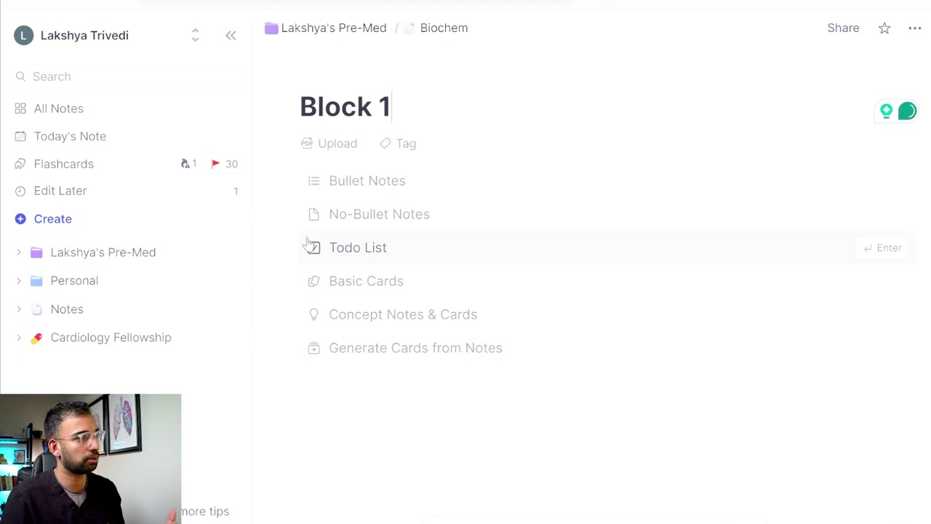
click(426, 184)
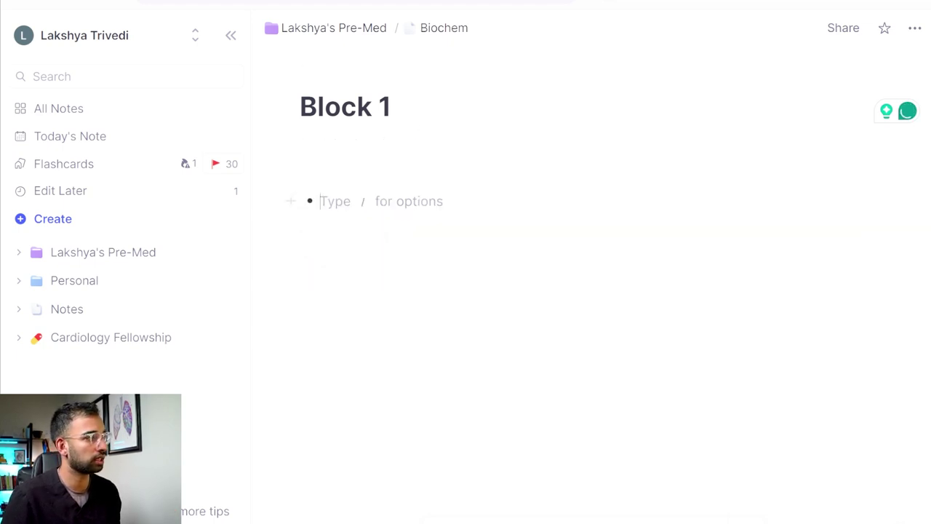
text(Lectur)
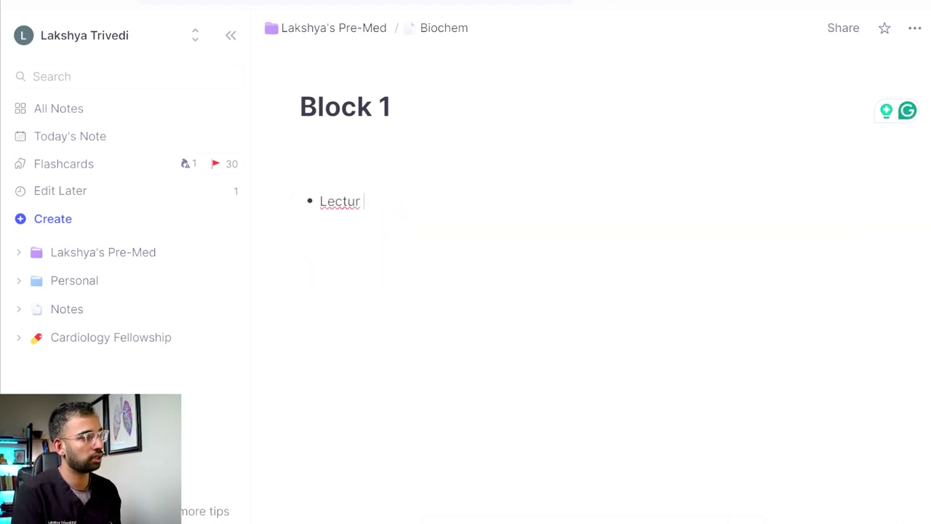
text(e 1)
key(Return)
text(Lecut)
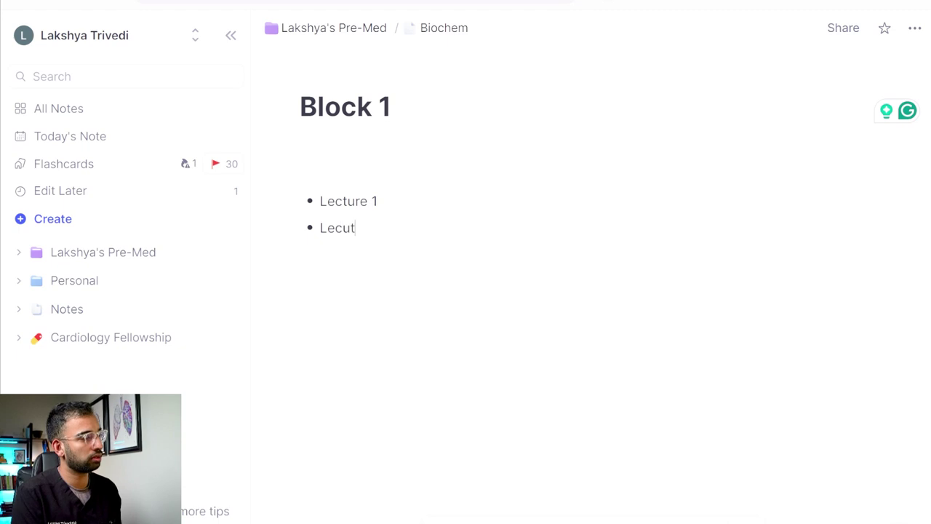
key(BackSpace)
key(BackSpace)
text(ture 2)
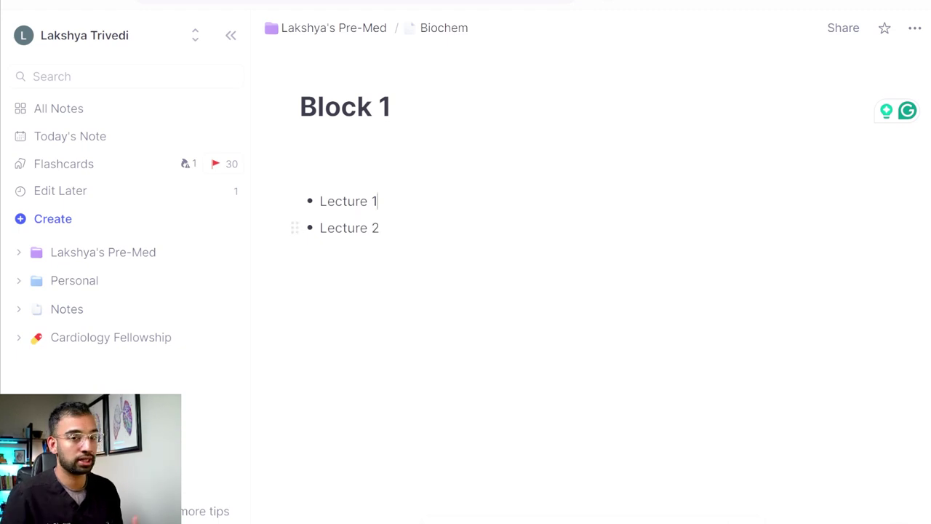
Open Lecture 1 as its own page, set it to No-Bullet Notes, and turn its first line into a bullet.
click(310, 207)
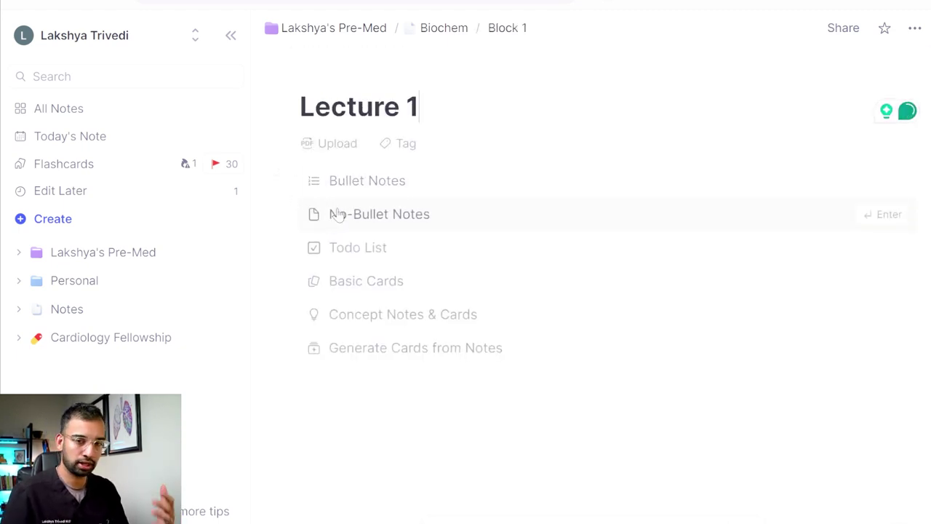
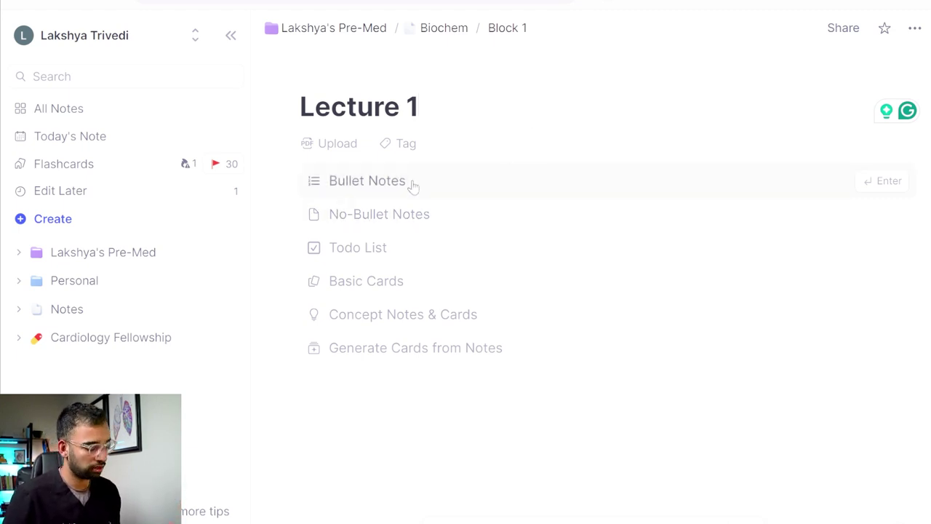
key(Return)
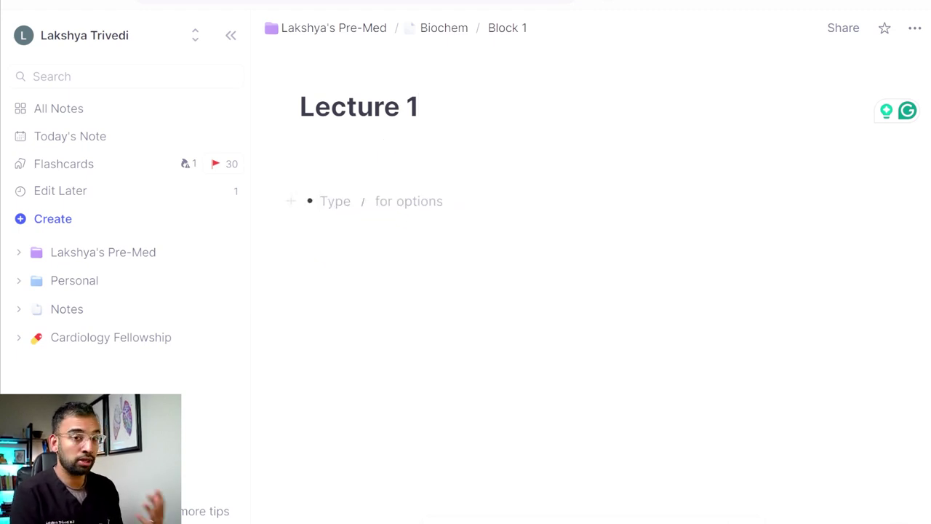
key(BackSpace)
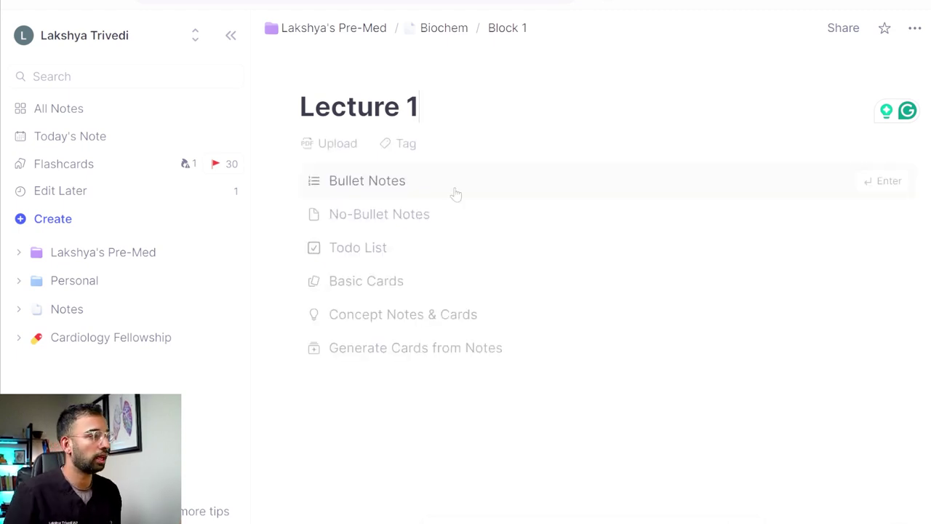
click(455, 223)
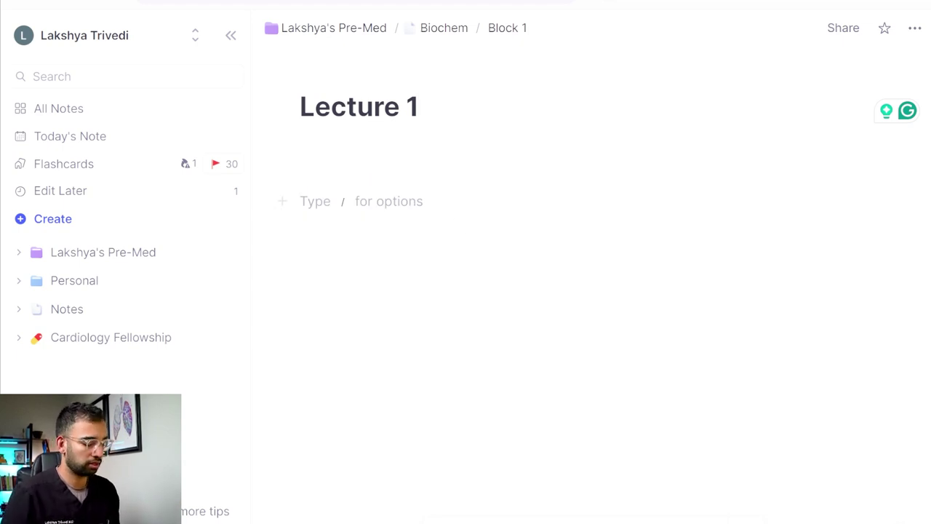
text(-)
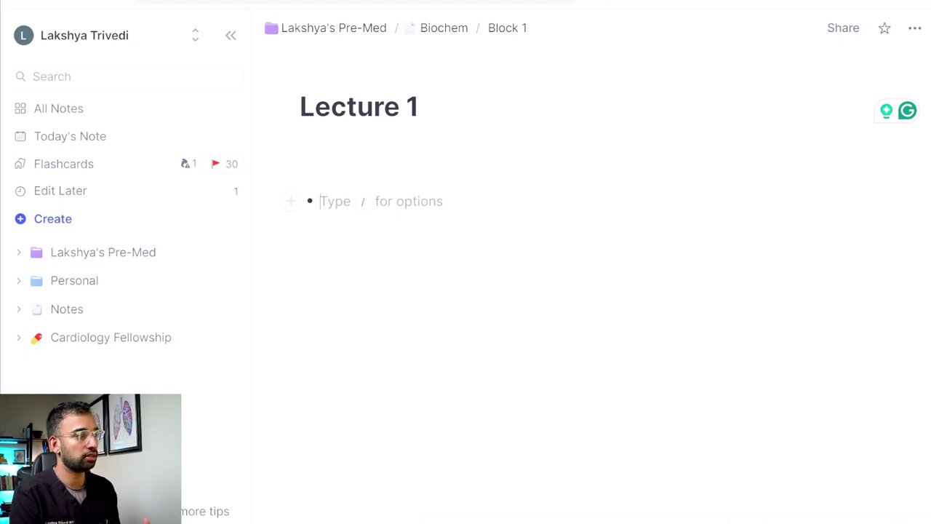
Add a forward flashcard asking "What is a covalent chemical bond?" and fill its answer with the AI-generated definition.
text(What is a covalent chemical bond?)
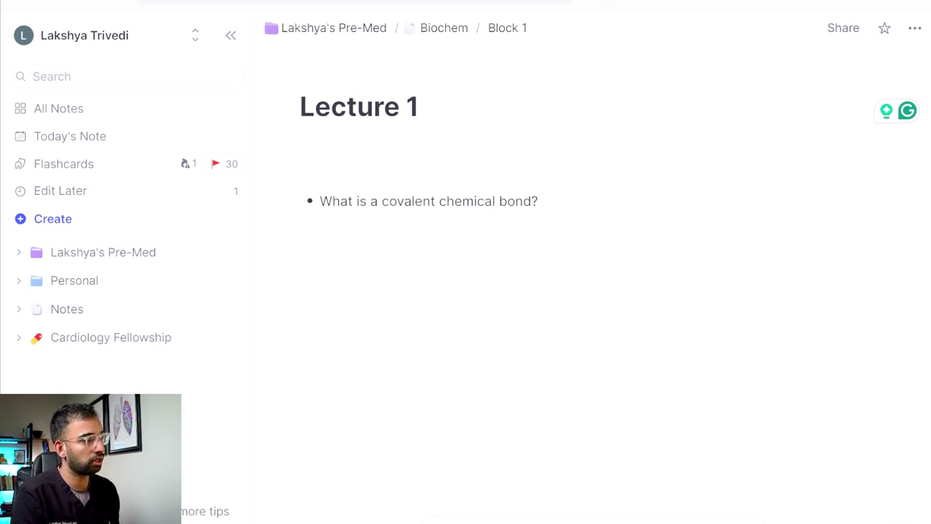
text(>>)
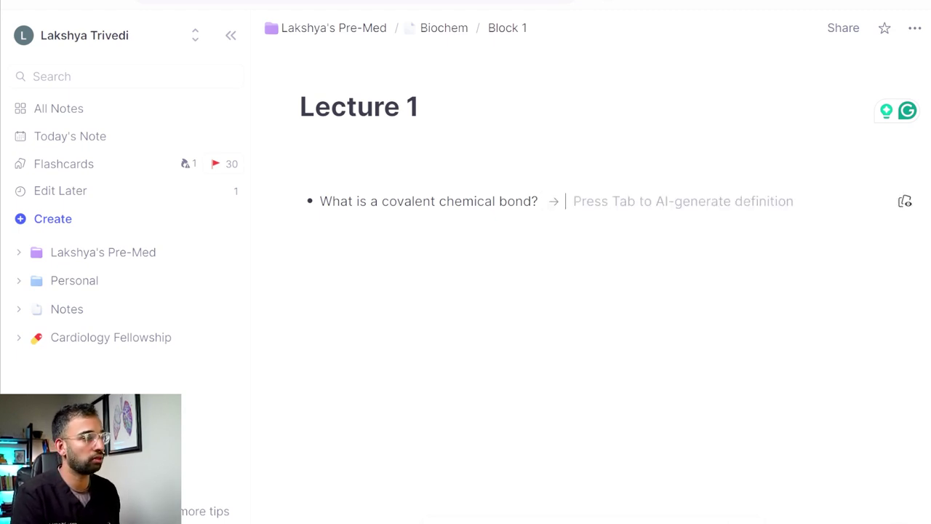
key(Tab)
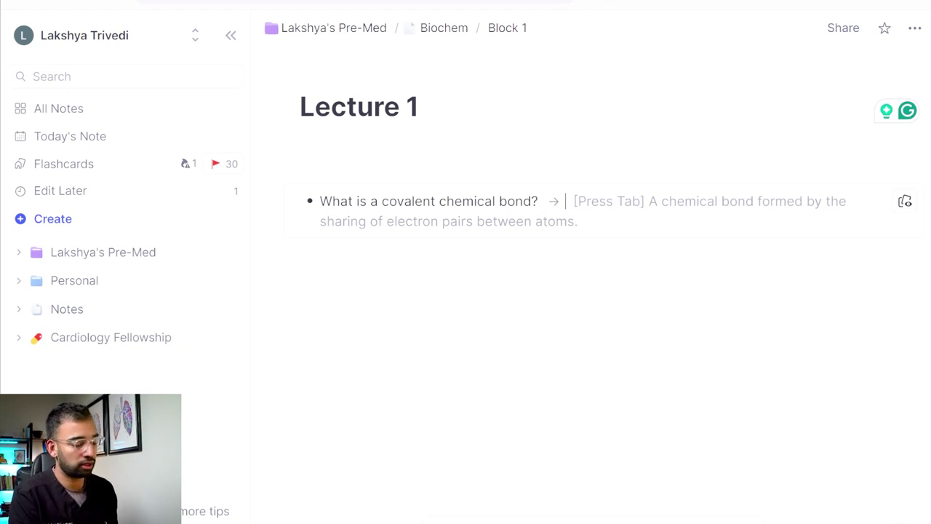
key(Tab)
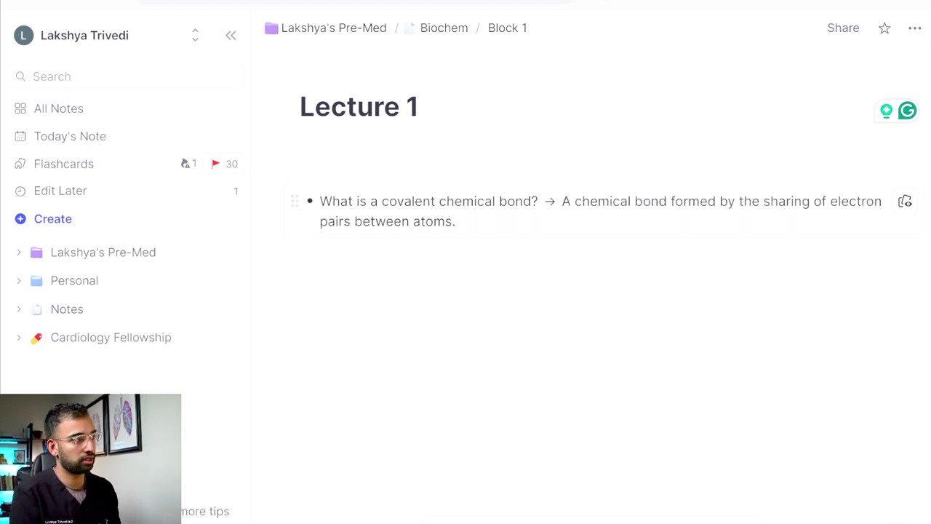
Add a two-way flashcard below with "What is a covalent chemical bond?" on both sides.
key(Return)
text(What is a covalent chemical bond?)
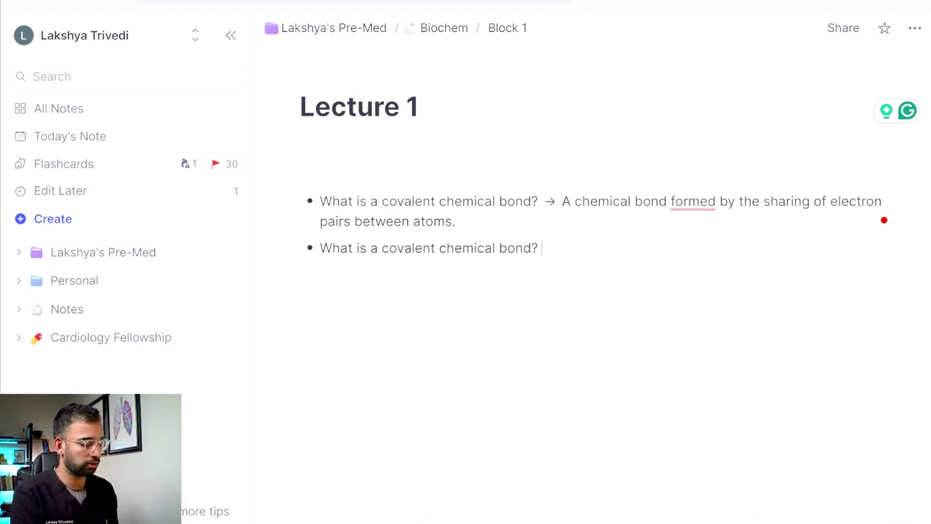
text(<>)
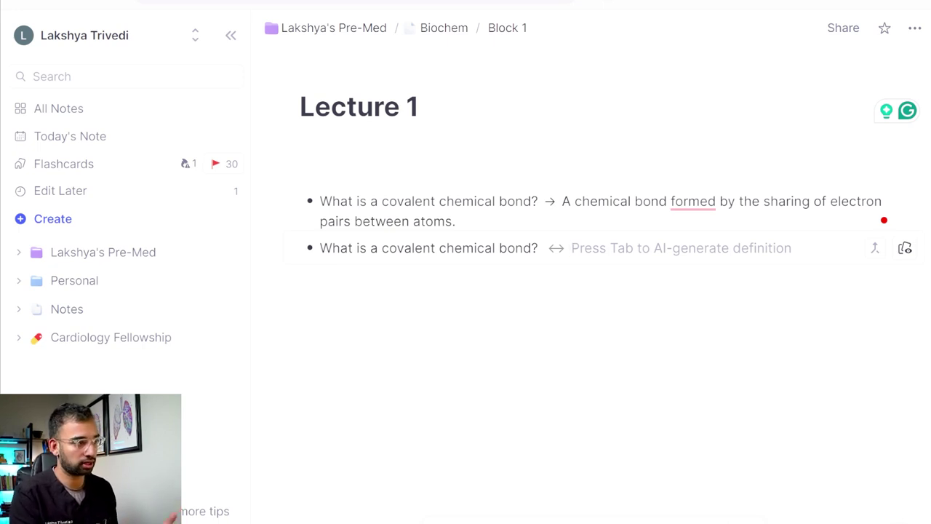
key(Tab)
key(Return)
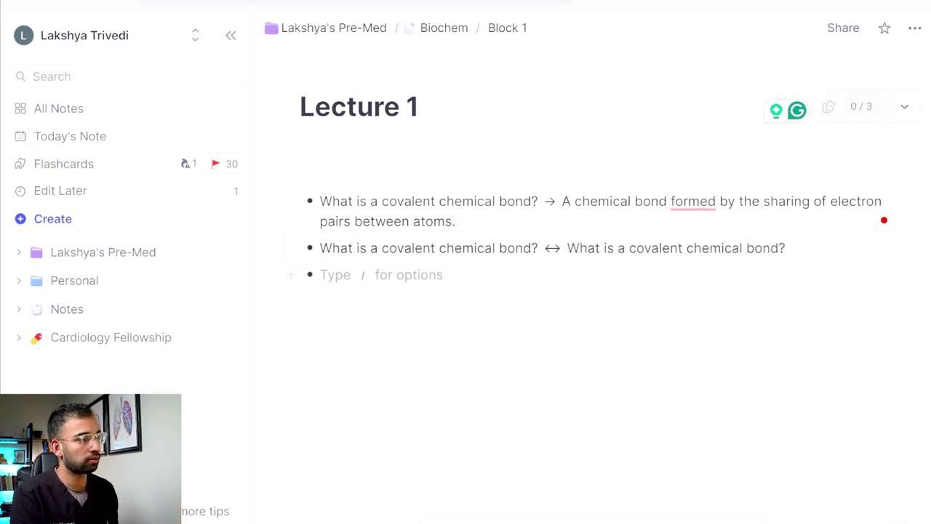
Add a multi-line flashcard "What is a covalent chemical bond" and fill its back with AI-generated list items.
text(What is a covalent chemical bond)
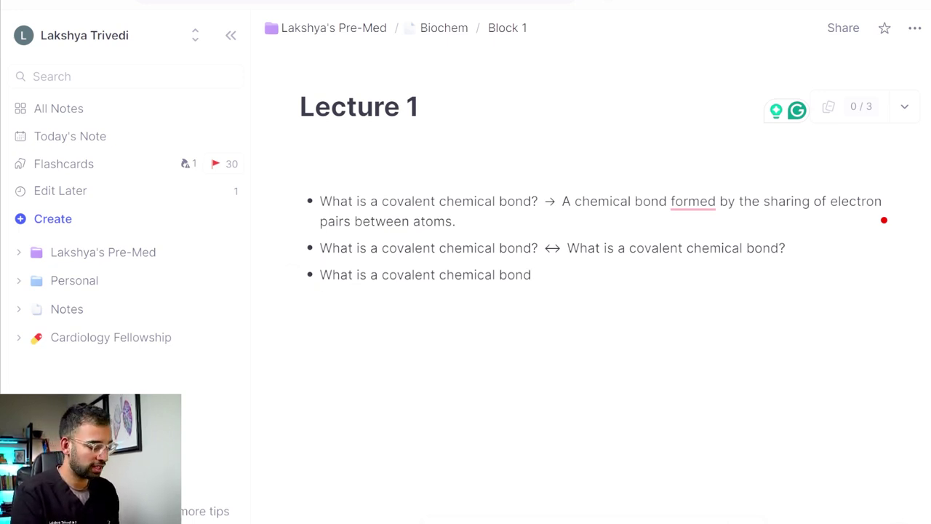
text(>>)
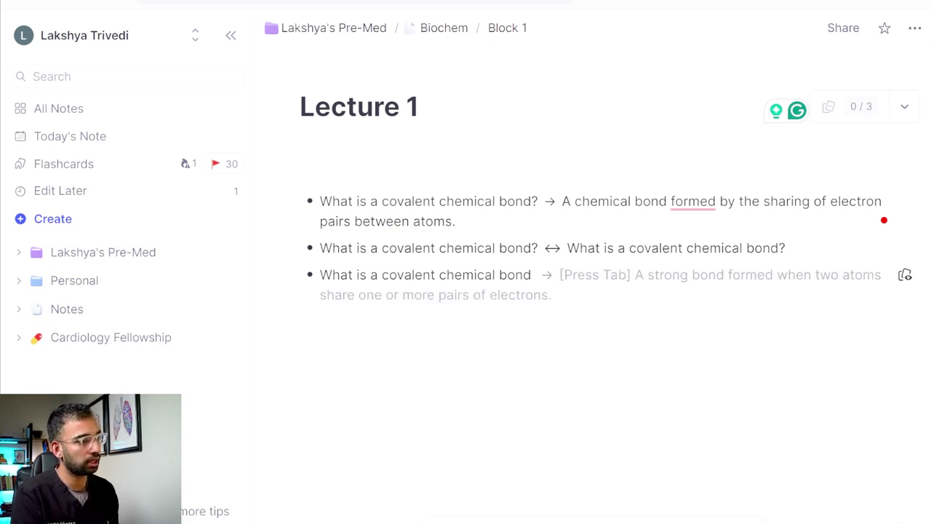
text(>)
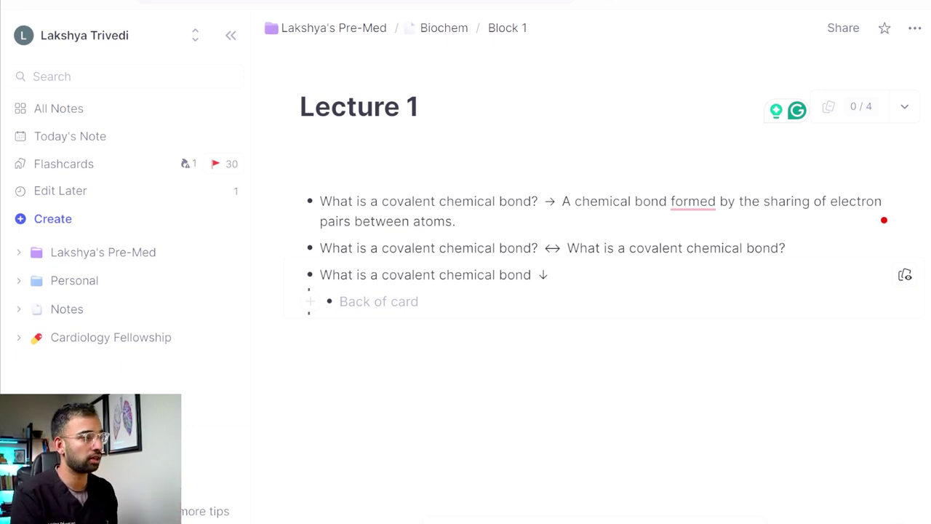
text(e)
key(BackSpace)
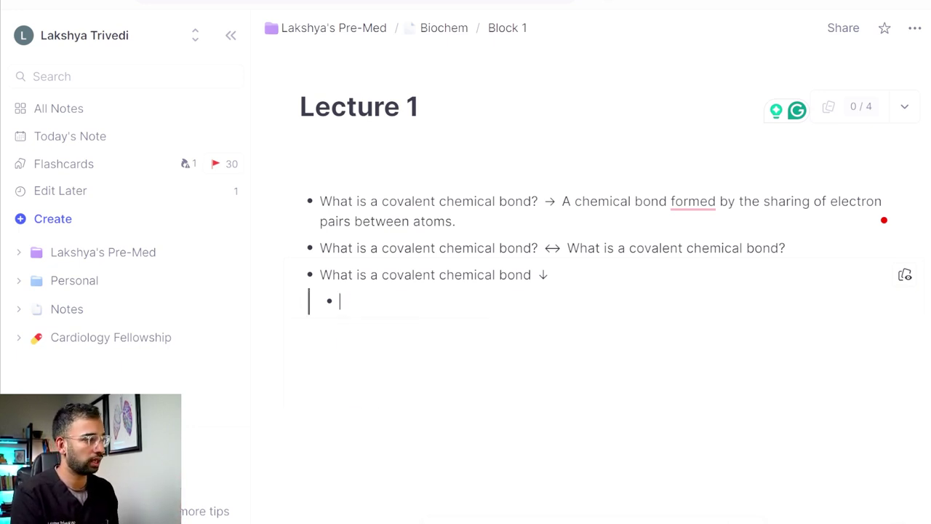
key(Tab)
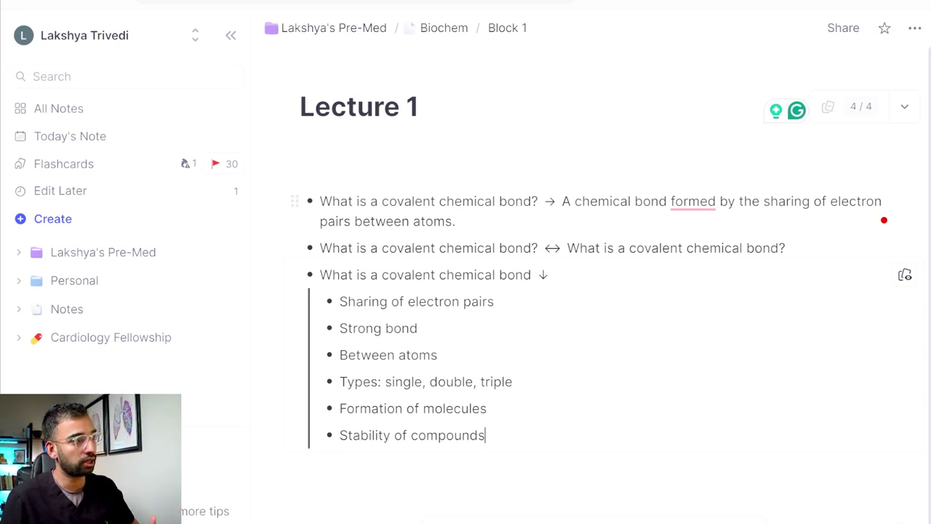
Start practicing Lecture 1's flashcards, reveal the first two-way card's answer and rate it Easily recalled.
drag(562, 200, 456, 221)
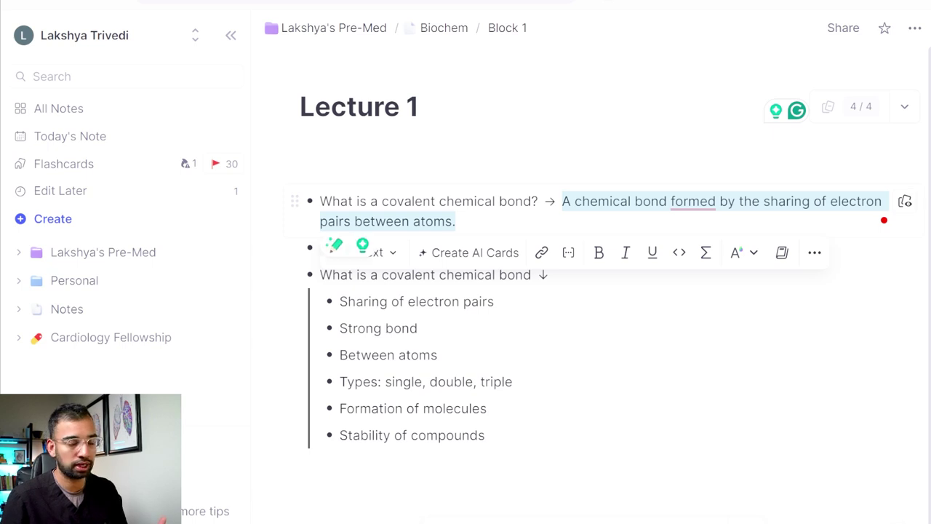
click(558, 201)
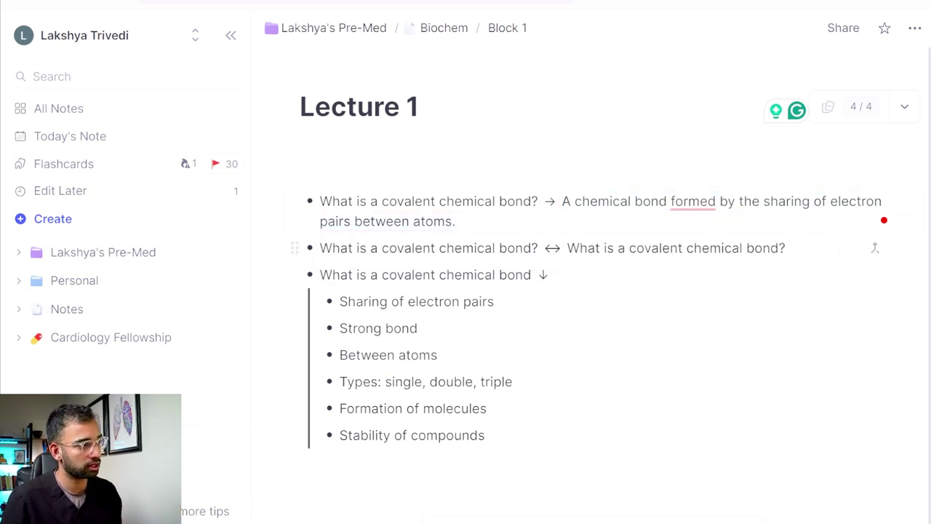
click(846, 111)
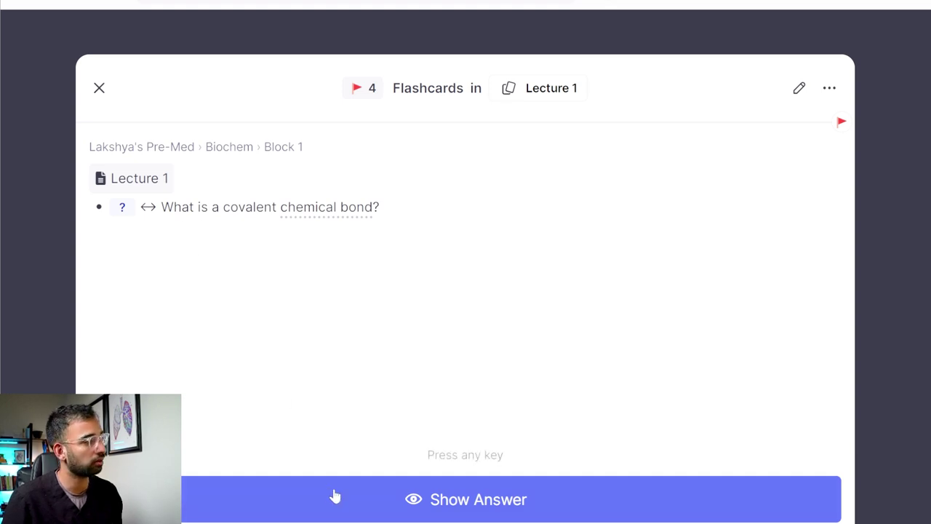
click(335, 494)
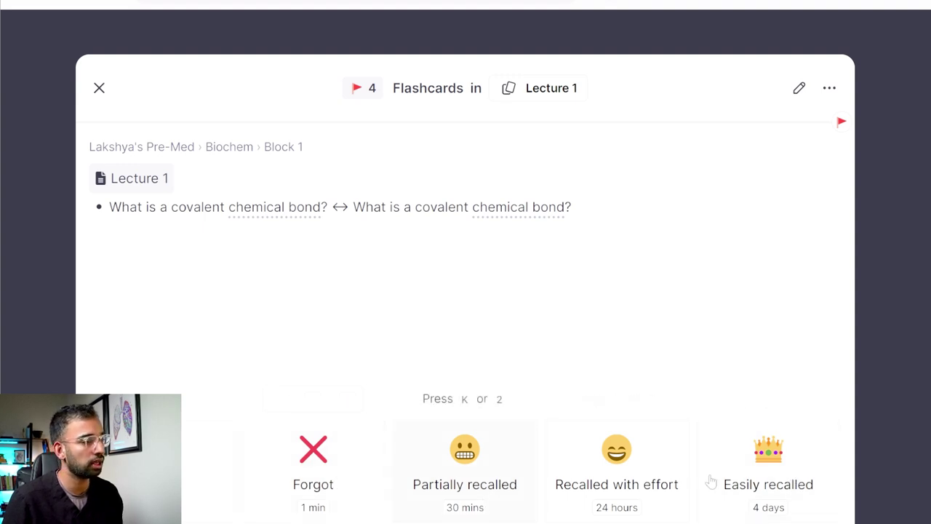
click(760, 483)
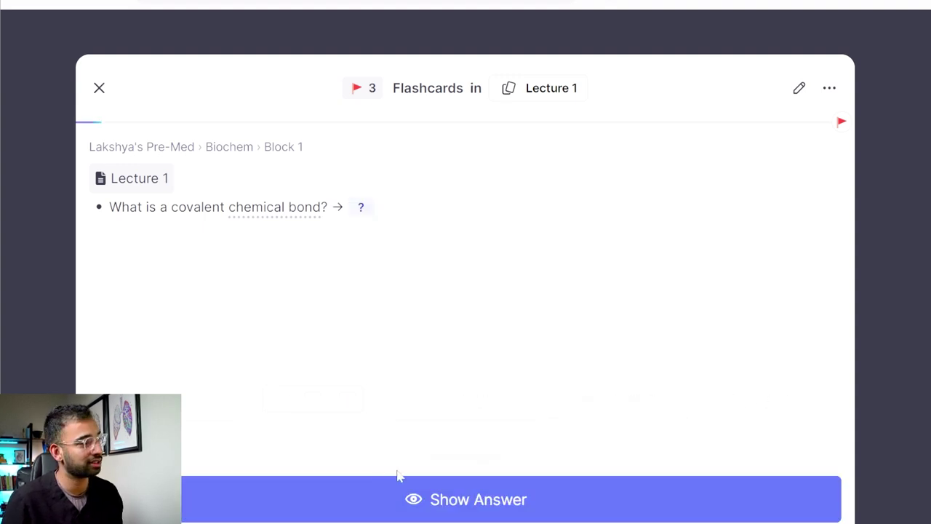
Reveal the forward card's definition of a covalent chemical bond and rate it Partially recalled.
click(404, 493)
drag(347, 207, 823, 206)
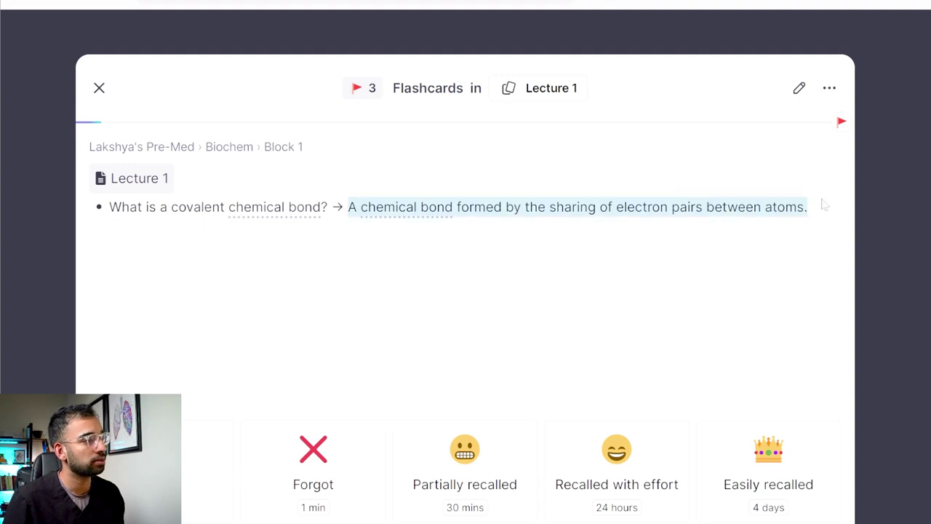
click(412, 498)
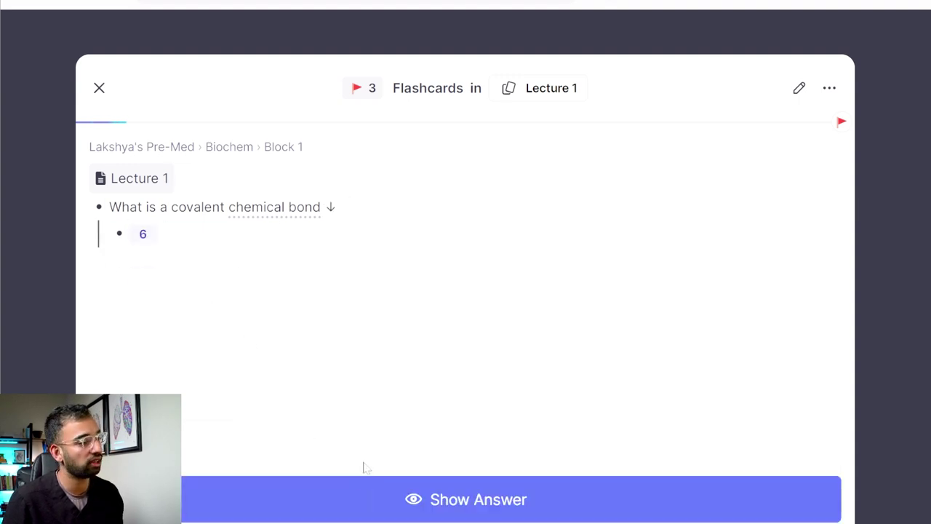
Reveal the multi-line card, mark "Types: single, double, triple", "Strong bond" and "Stability of compounds" as forgotten, and rate the remaining items Partially recalled.
click(382, 500)
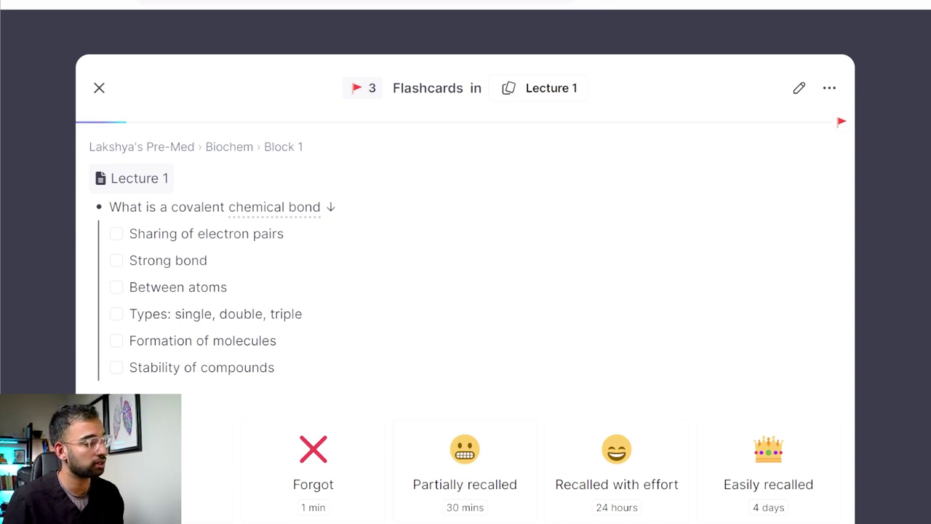
click(116, 313)
click(117, 260)
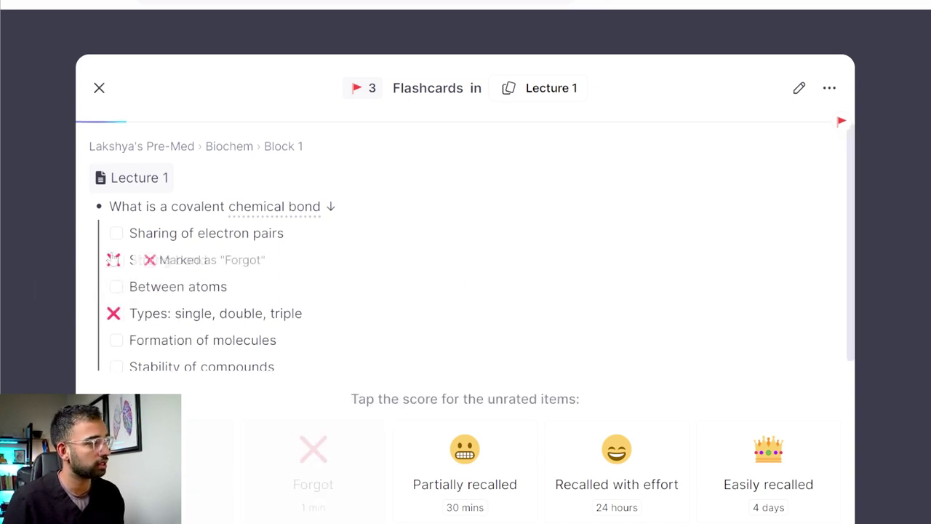
click(117, 366)
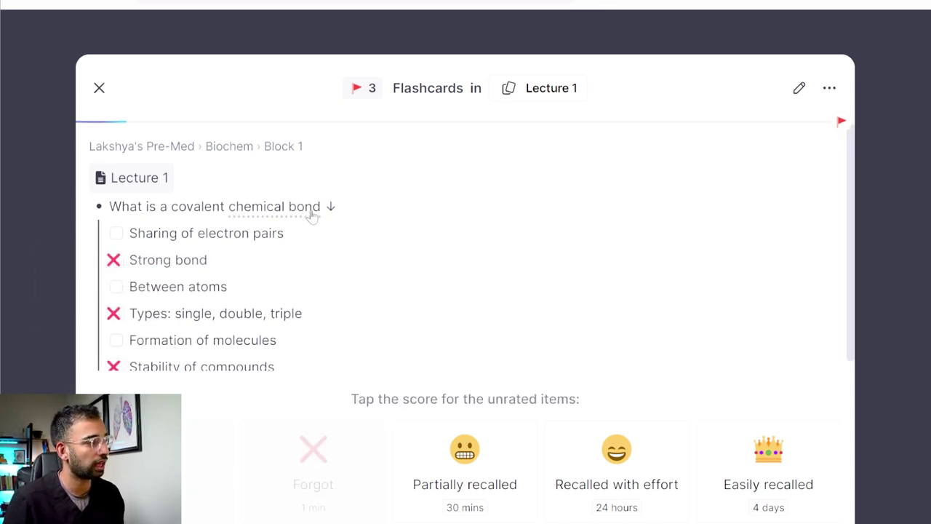
scroll(307, 210, down, 1)
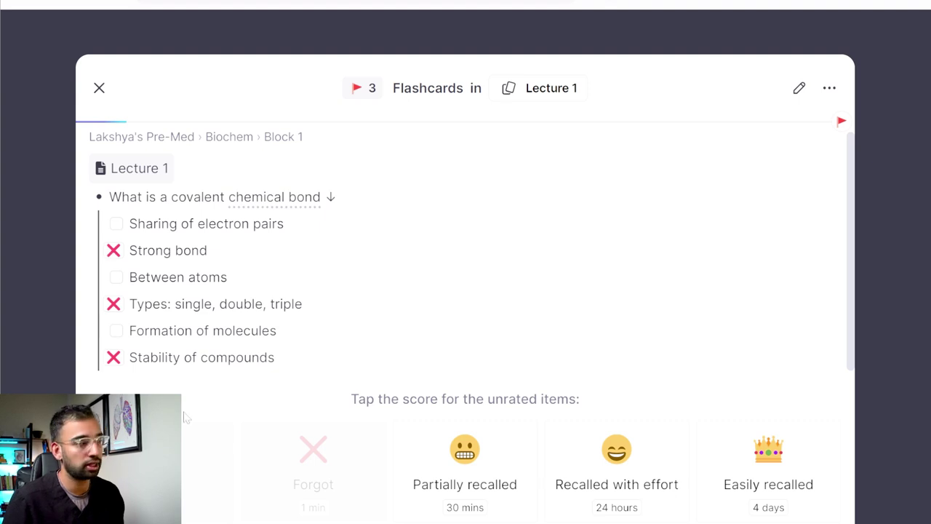
click(434, 499)
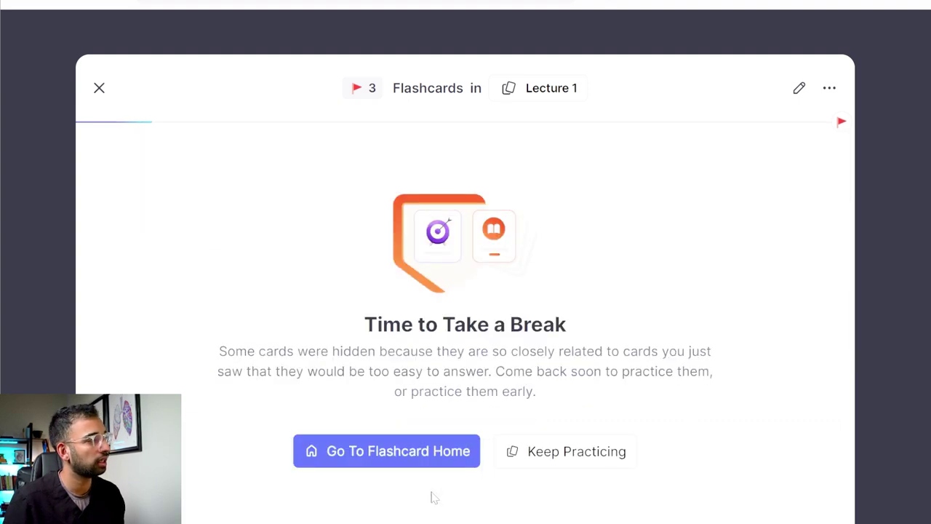
Keep practicing, rating the two-way card Partially recalled and the forward card Recalled with effort.
click(586, 464)
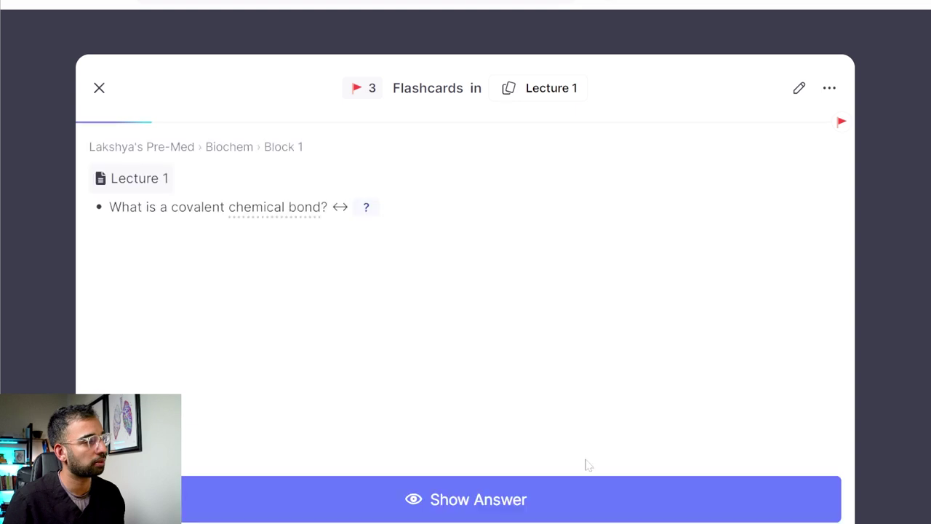
click(543, 505)
click(507, 482)
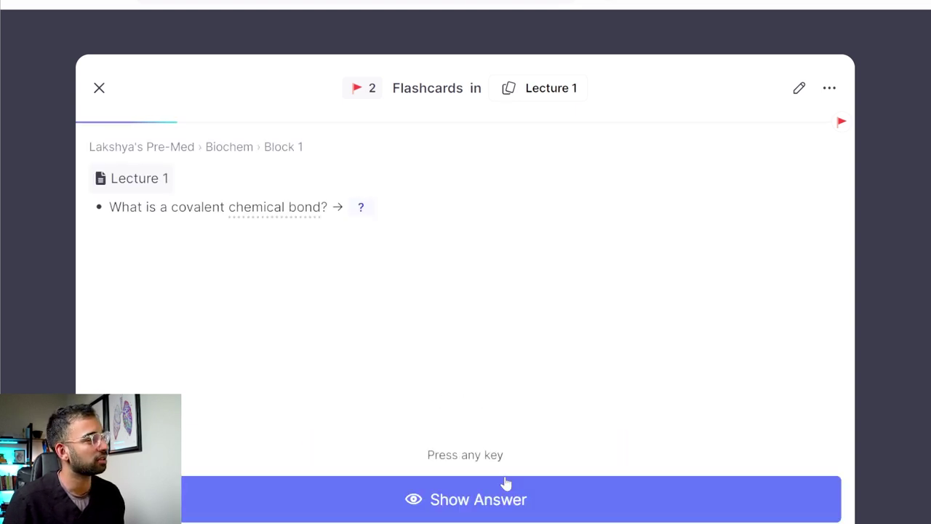
click(506, 482)
click(634, 499)
Reveal the multi-line card's items without rating them, leave the practice session and hide the sidebar.
click(408, 496)
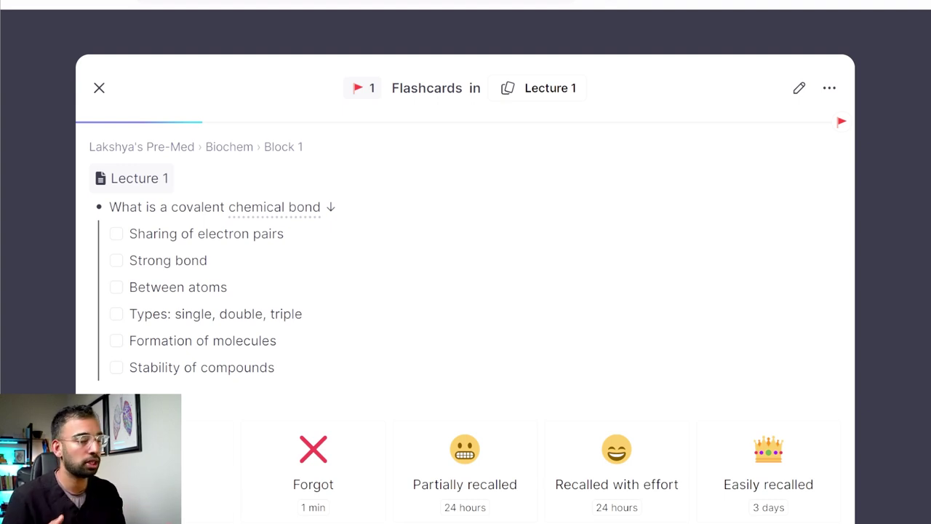
click(99, 87)
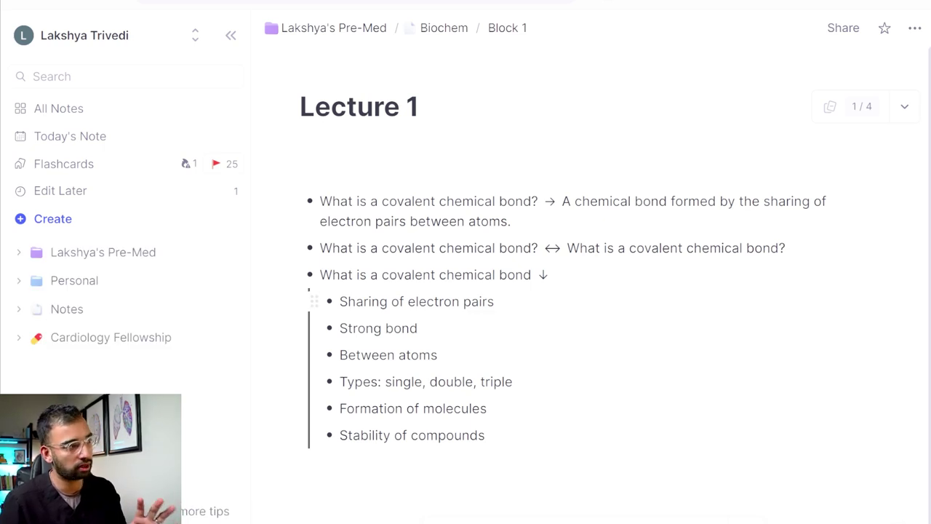
key(ctrl+backslash)
Try adding unindented placeholder lines below the multi-line card, and take them out again.
click(191, 462)
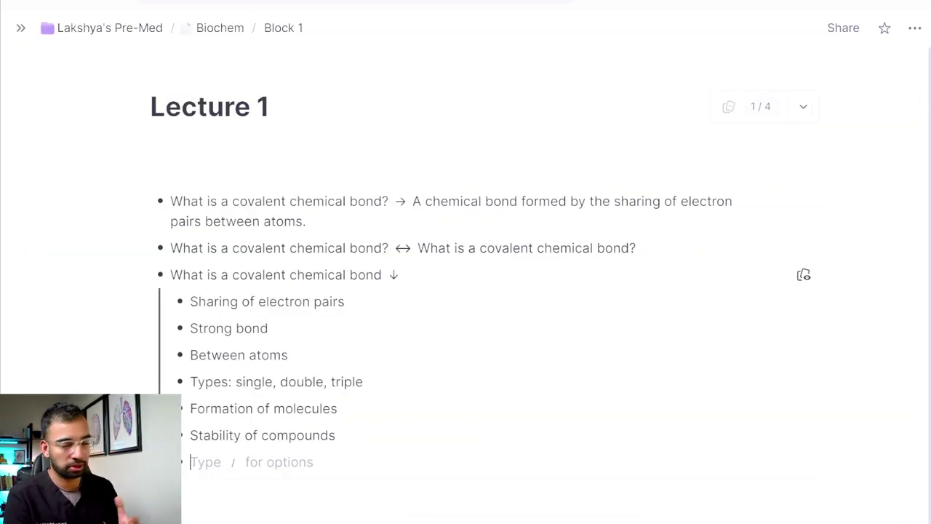
key(shift+Tab)
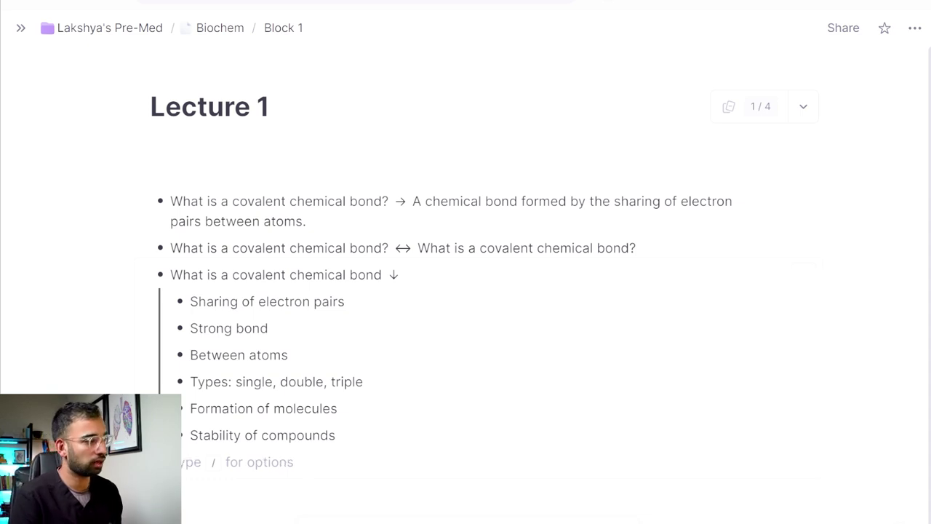
key(BackSpace)
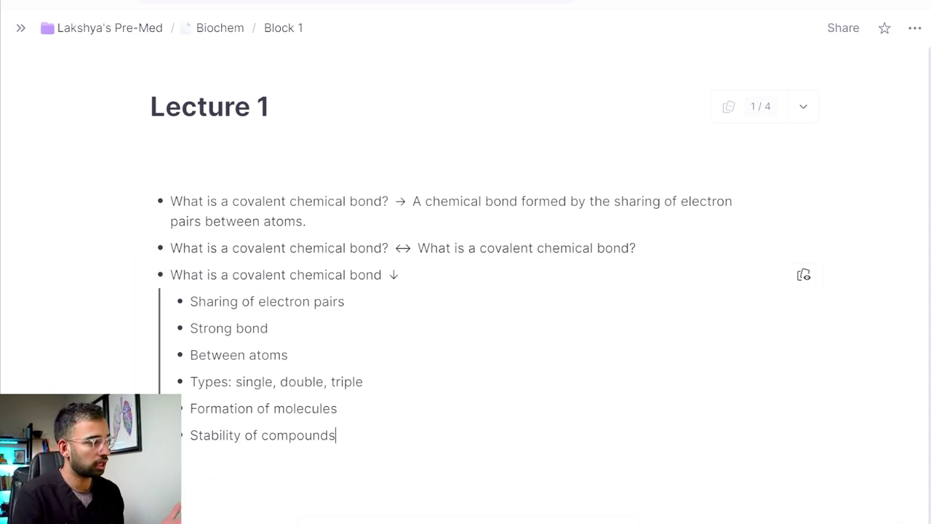
key(Return)
key(shift+Tab)
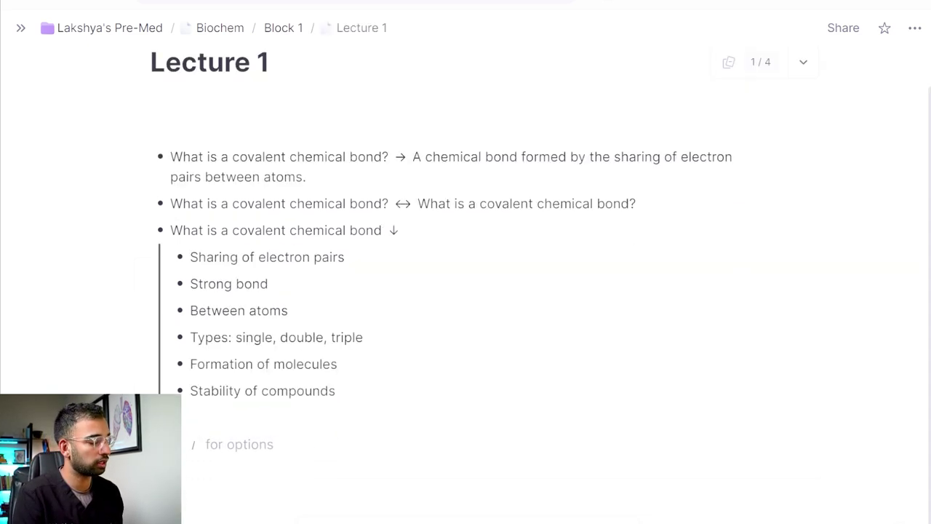
text(kd)
key(Return)
key(Return)
text(dfjk)
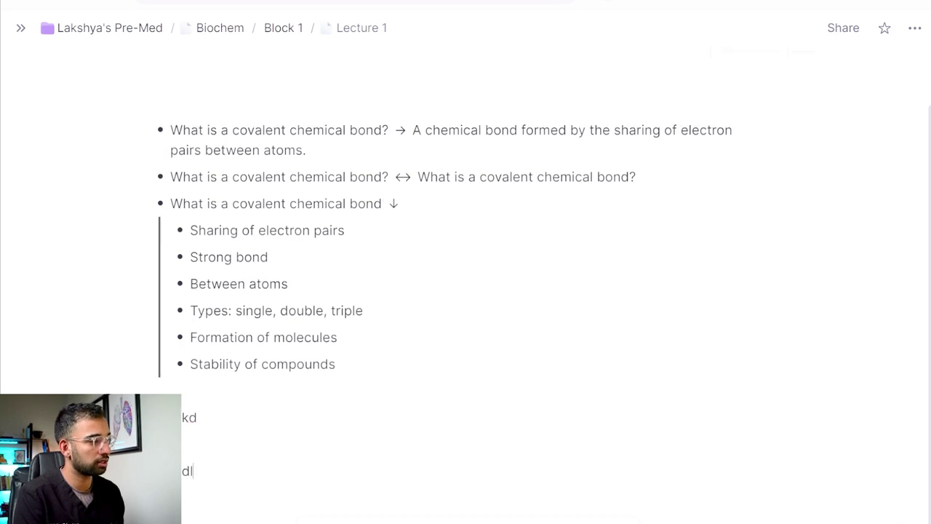
key(BackSpace)
key(BackSpace)
key(BackSpace)
key(BackSpace)
key(BackSpace)
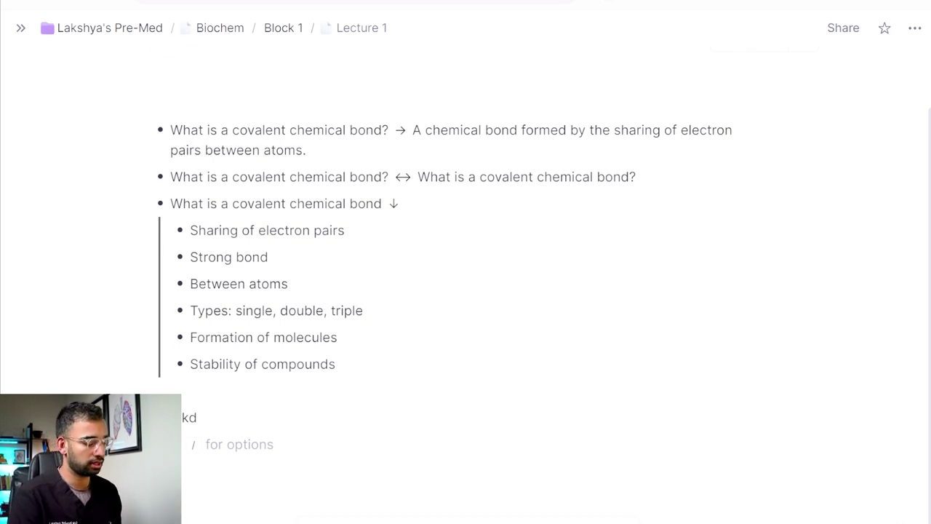
key(ctrl+z)
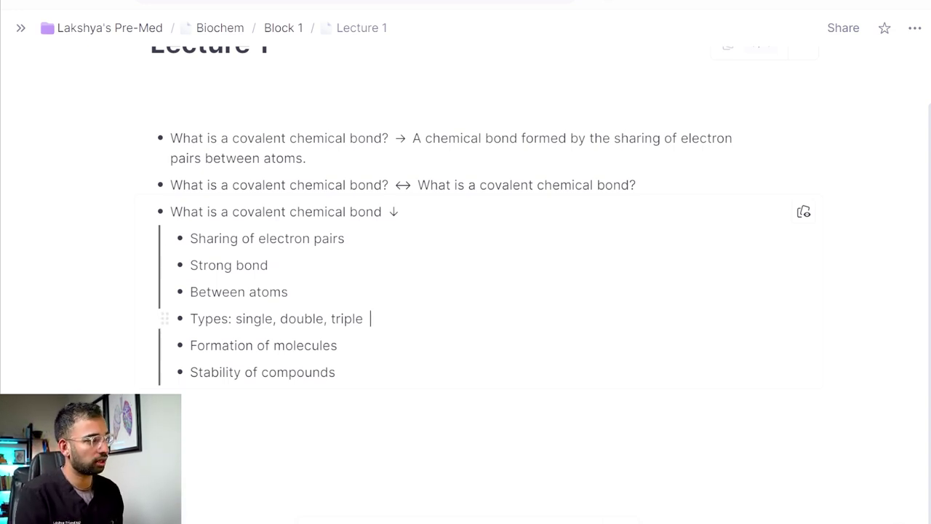
Turn "Types: single, double, triple" into a nested multi-line card with the items "fdjkfjdk", "fjdkfjdk" and "fdjkfdj".
text(>>>)
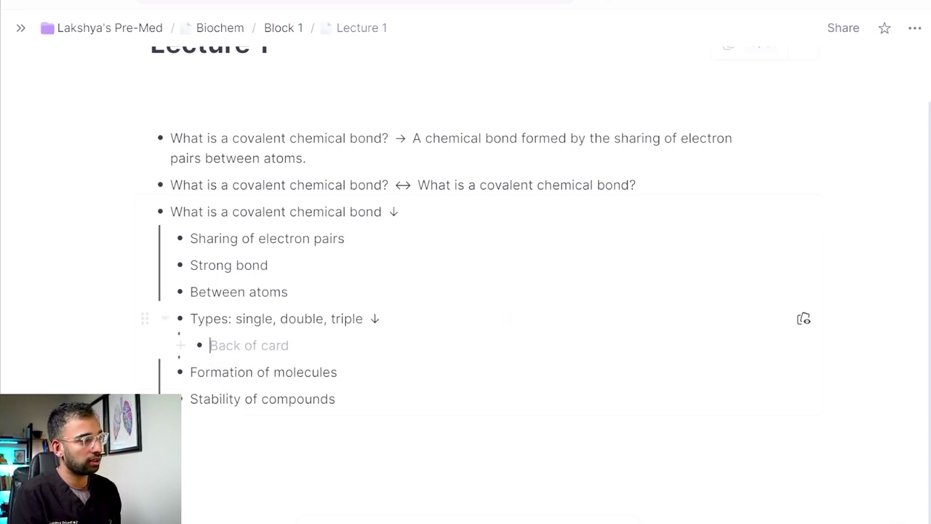
text(fdjkfjdk)
key(Return)
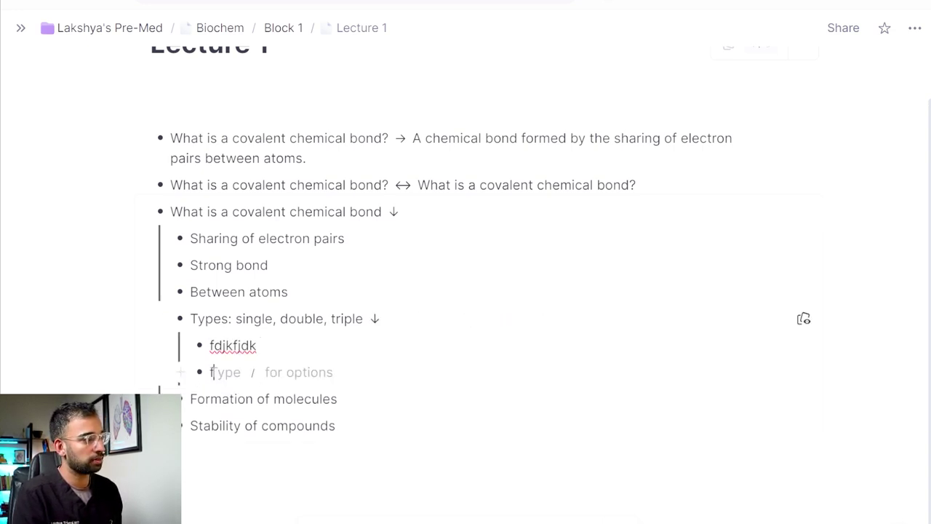
text(fjdkfjdk)
key(Return)
text(fdjkfdj)
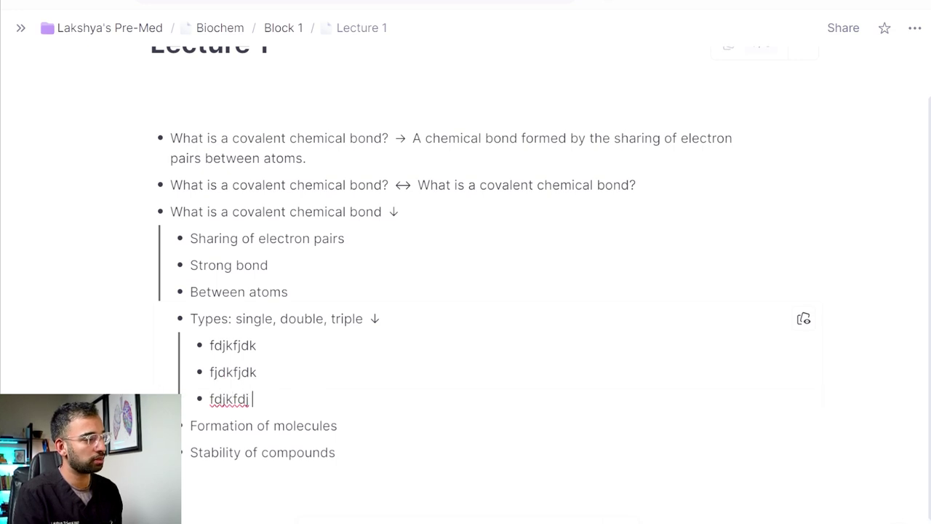
drag(276, 382, 195, 323)
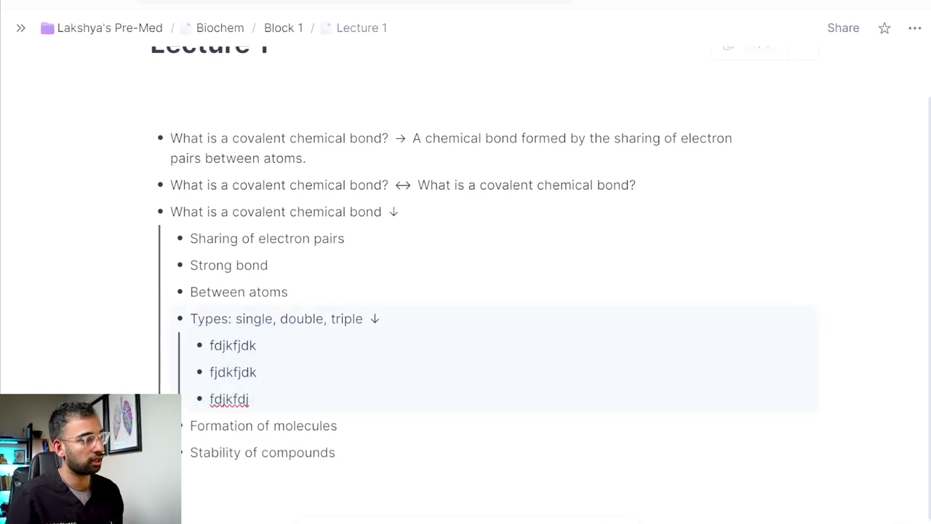
drag(172, 219, 339, 521)
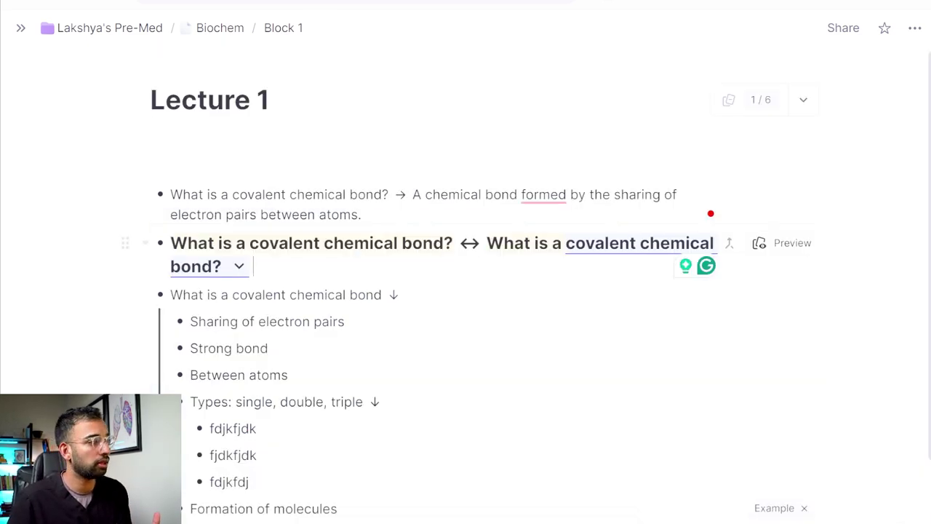
Select the whole two-way card and look through the formats it can be turned into, leaving it as Heading 3.
key(ctrl+a)
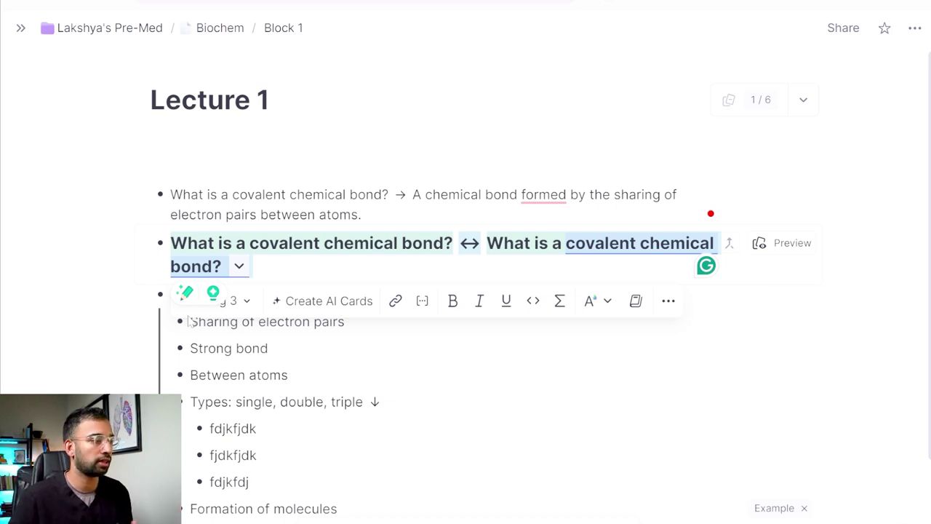
click(247, 301)
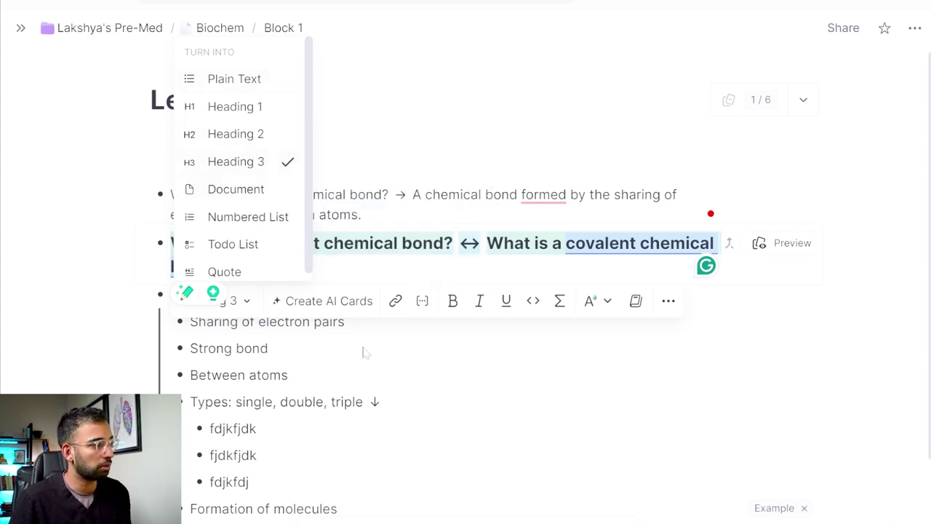
click(482, 275)
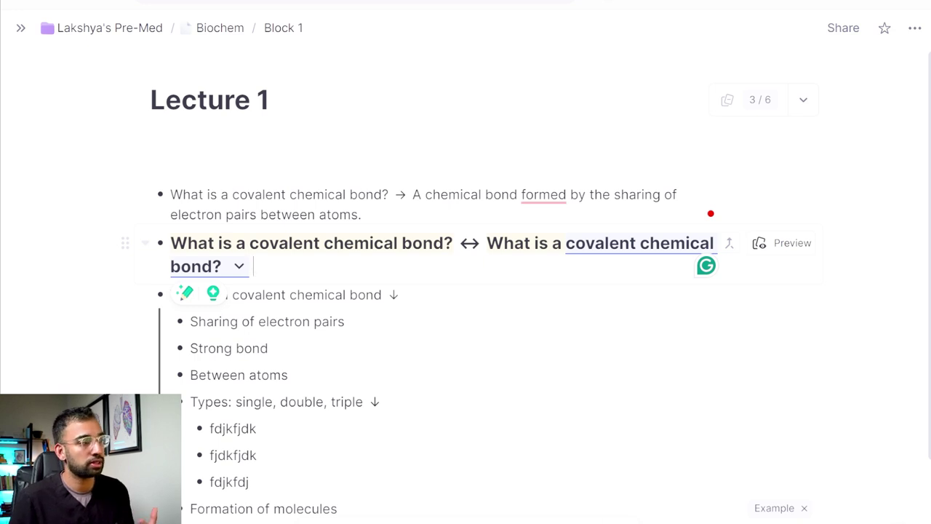
Select "covalent chemical bond?" on the back of the two-way card and view the text and highlight colors.
drag(222, 266, 566, 243)
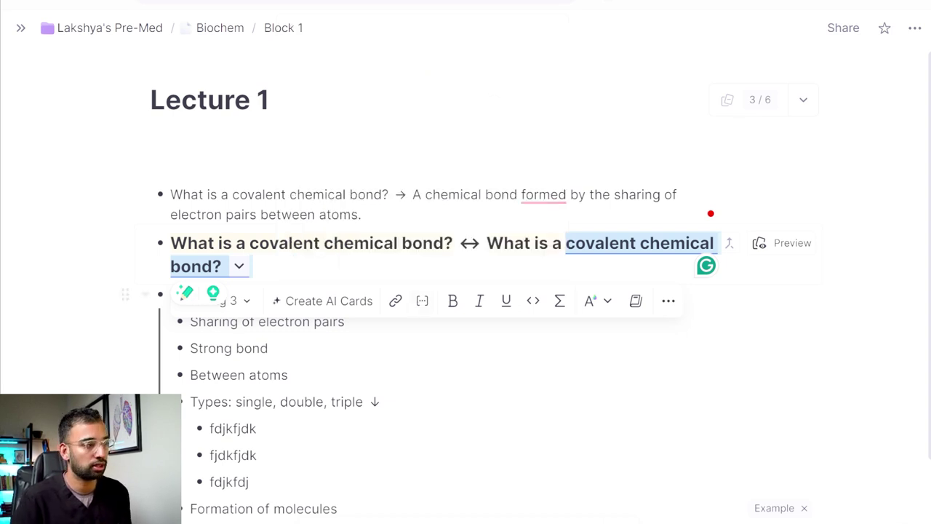
scroll(466, 291, down, 2)
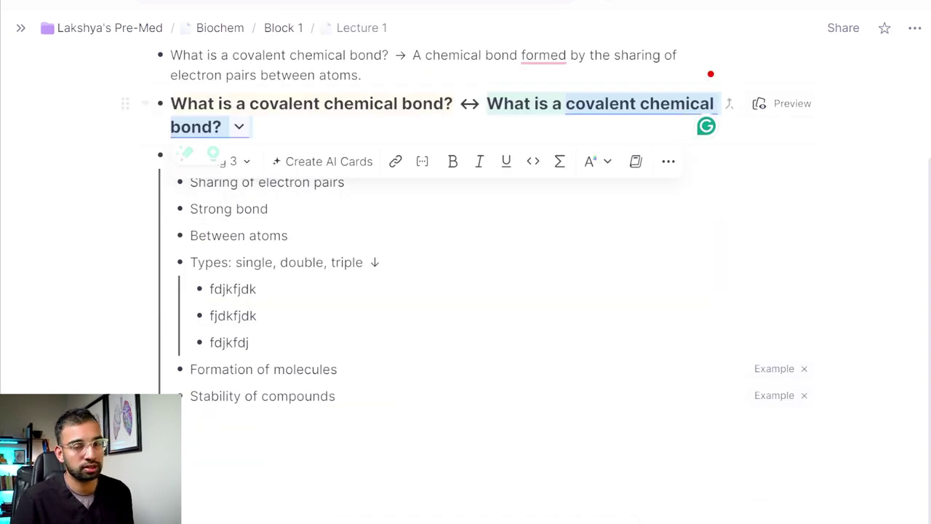
click(587, 163)
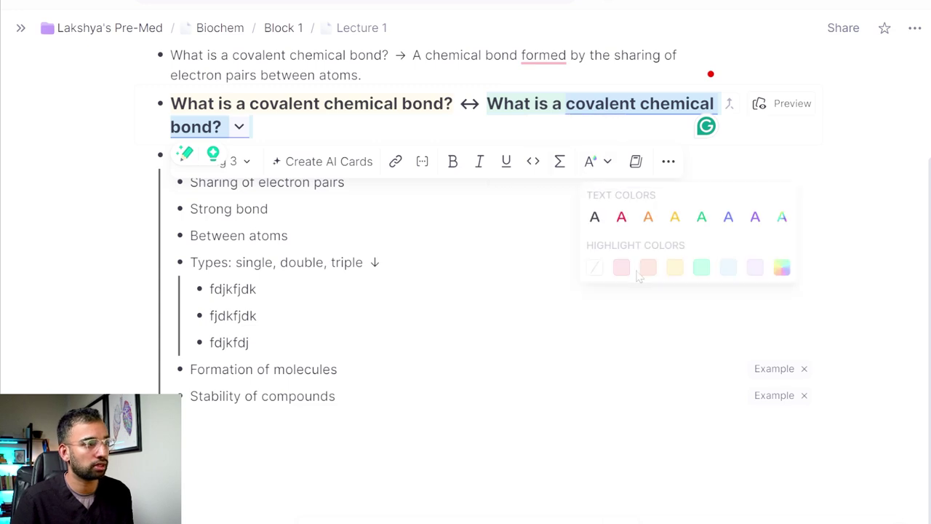
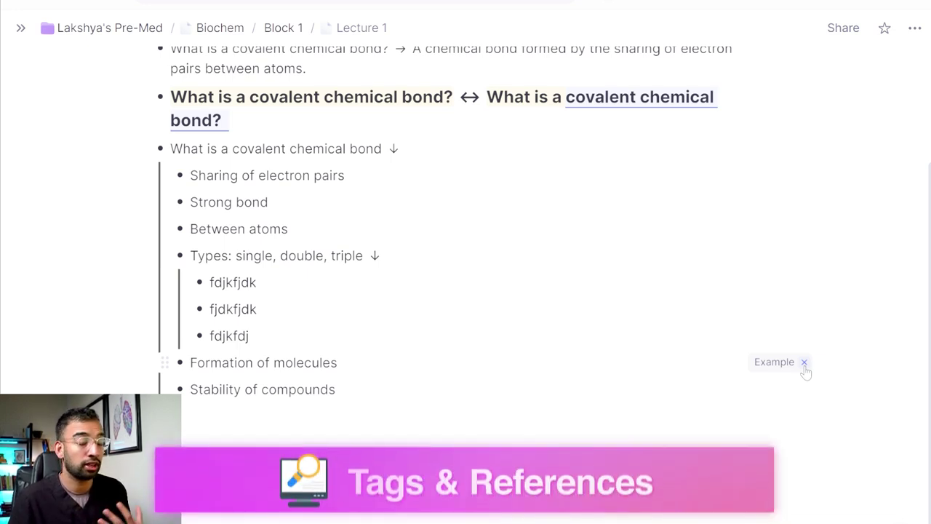
Tag the "Types: single, double, triple" item with a newly created "highyield" tag.
scroll(465, 291, up, 3)
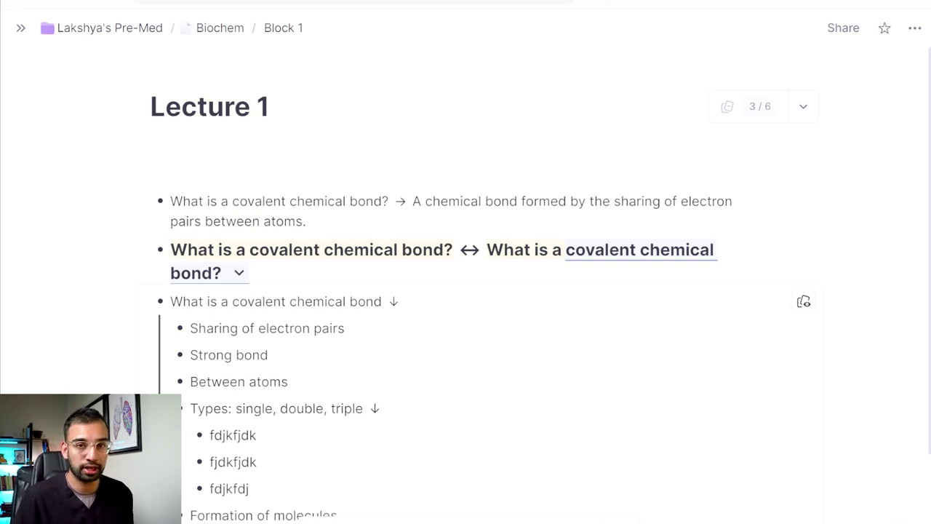
scroll(465, 291, down, 2)
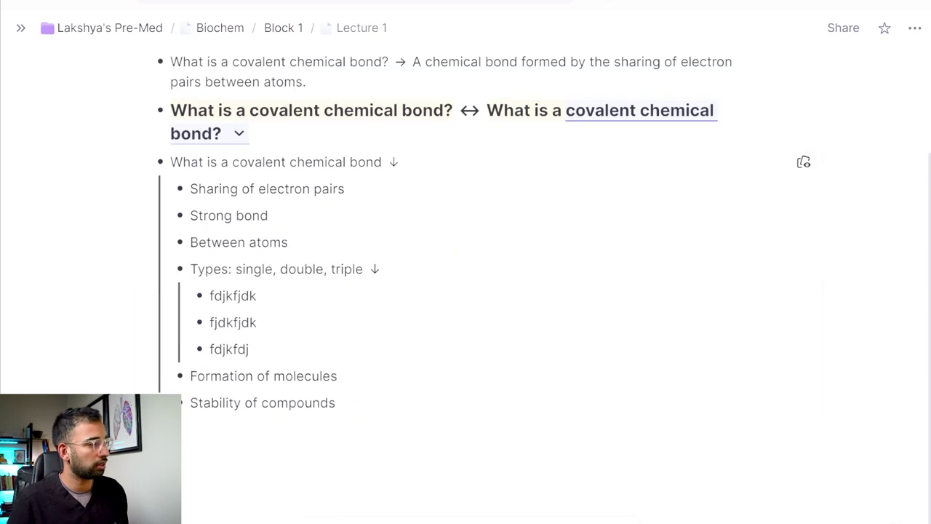
click(386, 268)
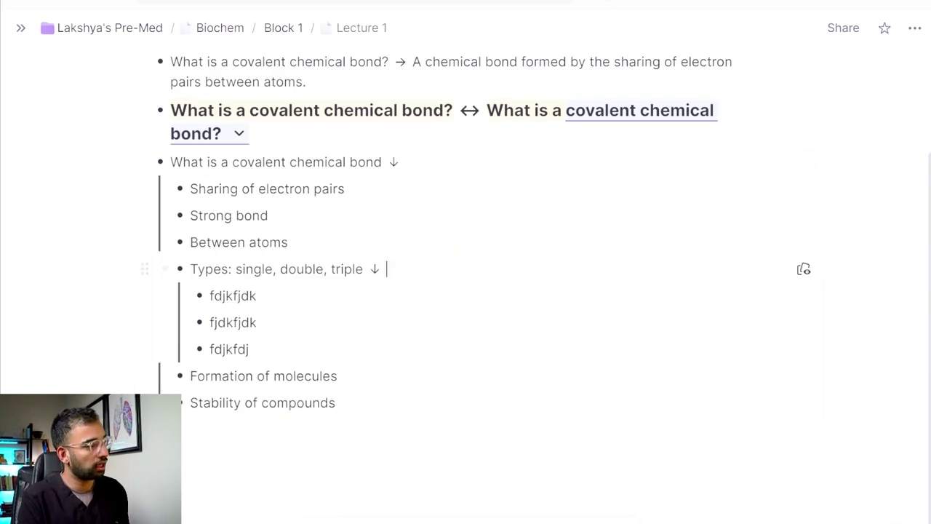
text(##)
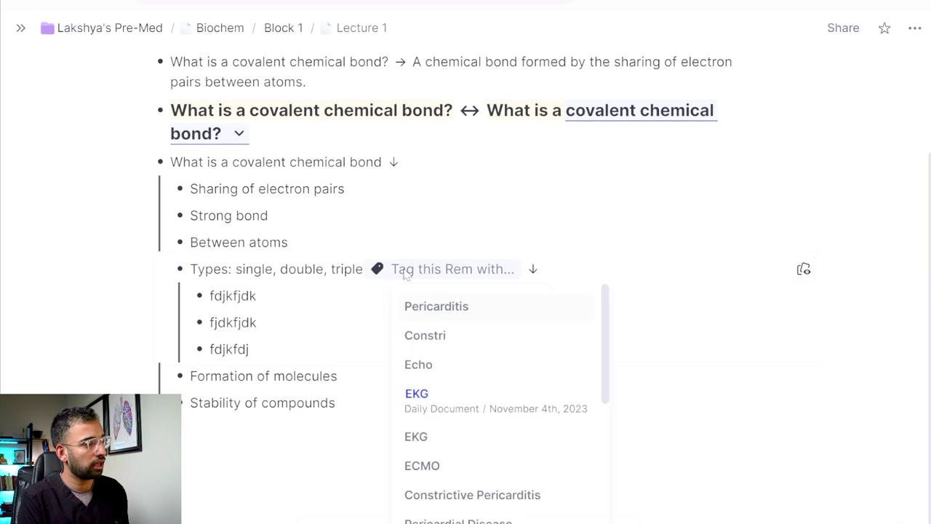
text(hi)
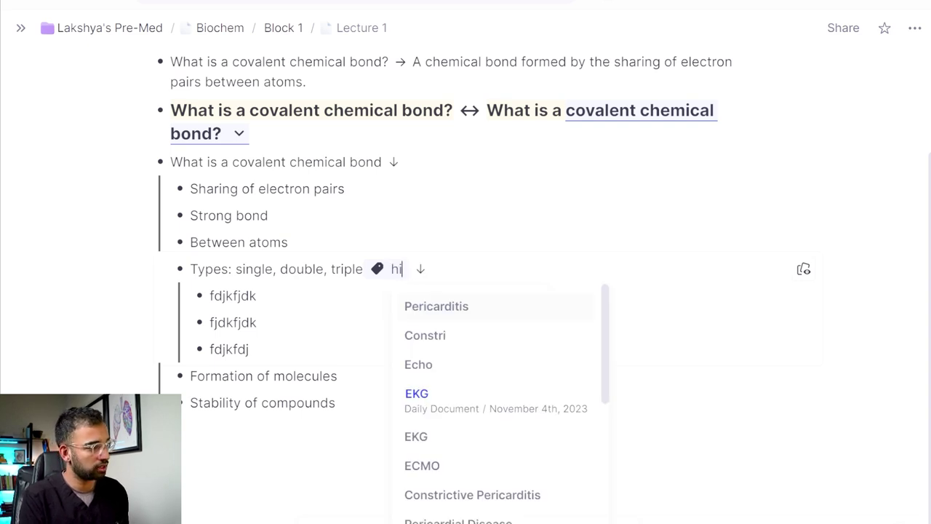
text(ghyield)
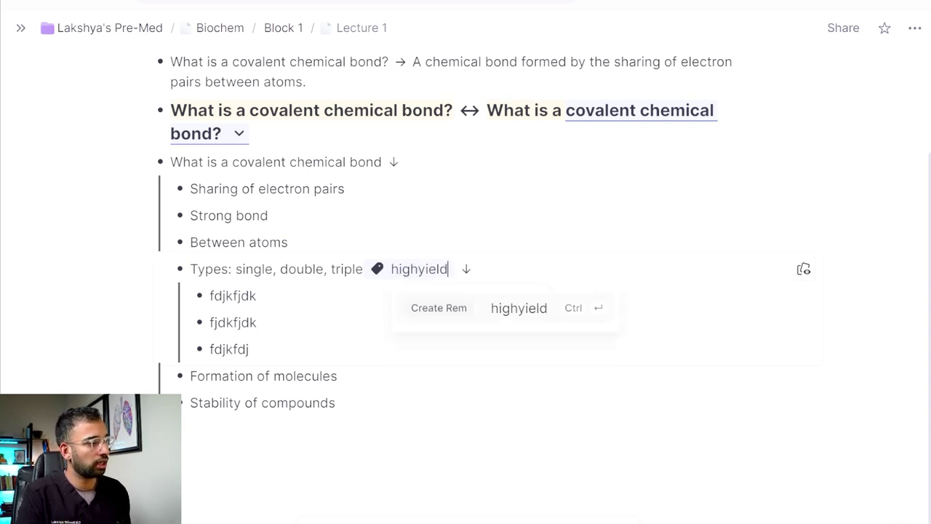
click(468, 310)
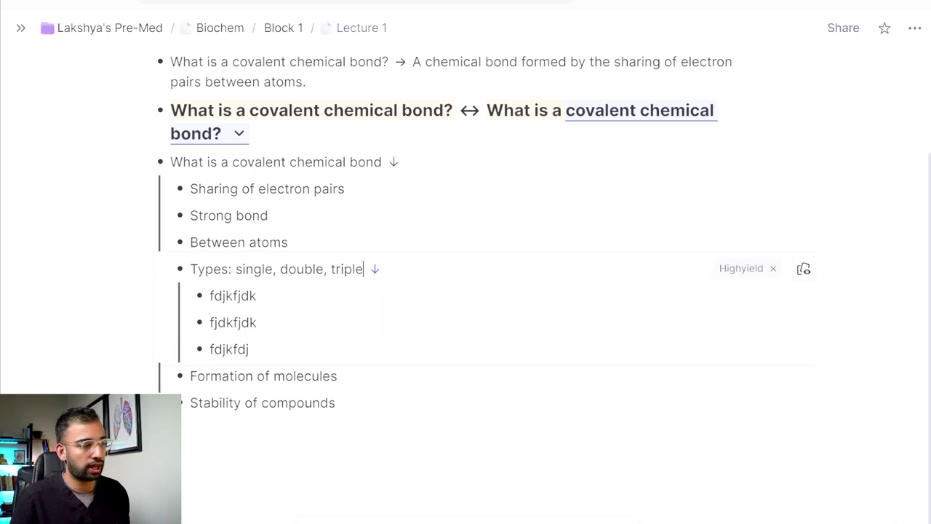
Tag the "Stability of compounds" item with the existing Highyield tag.
click(342, 402)
text(##)
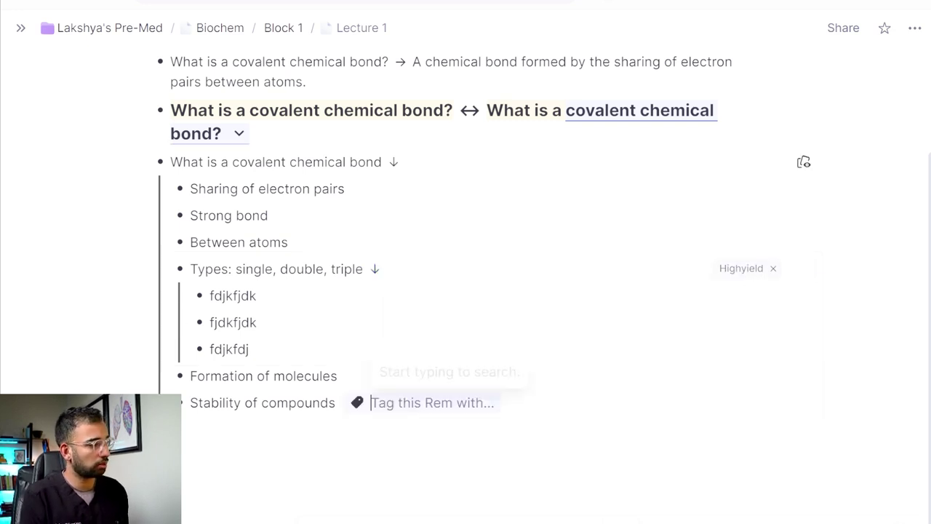
text(highyield)
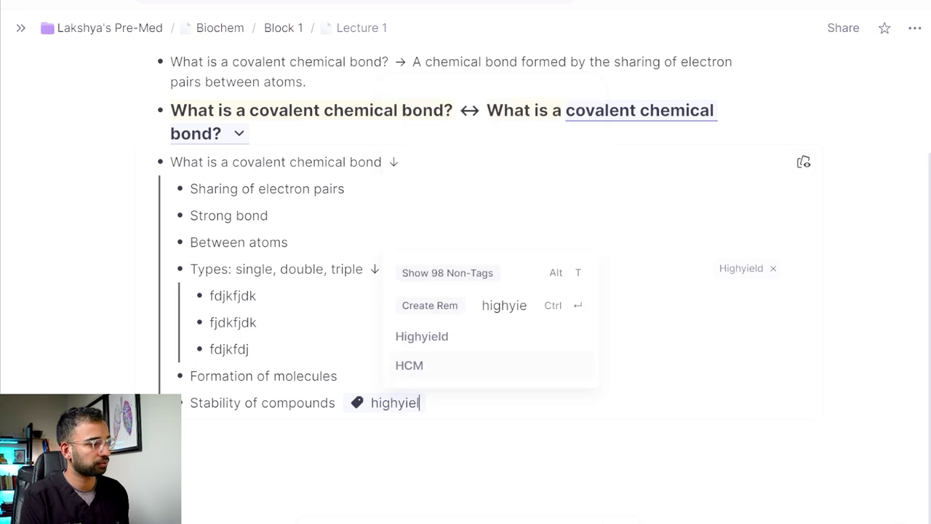
key(Return)
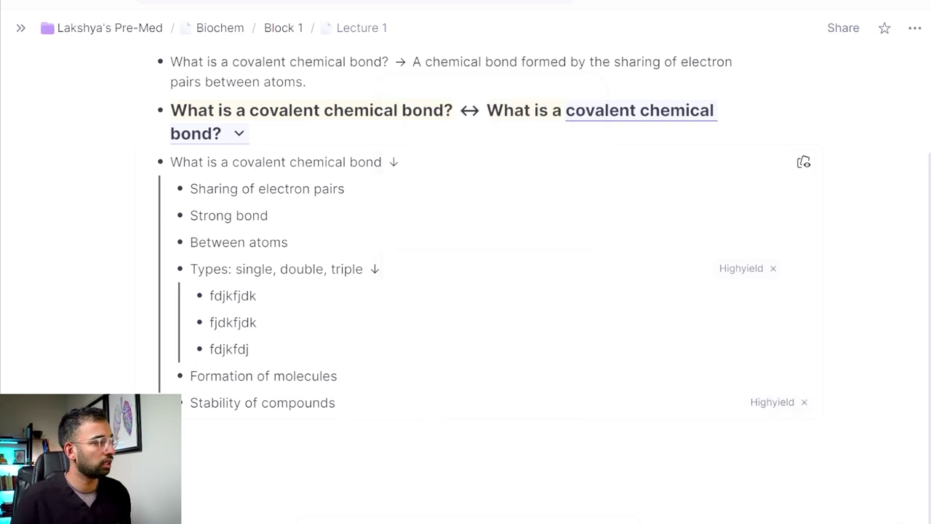
Add the Highyield tag to the one-way "What is a covalent chemical bond?" card at the start of the notes.
click(311, 81)
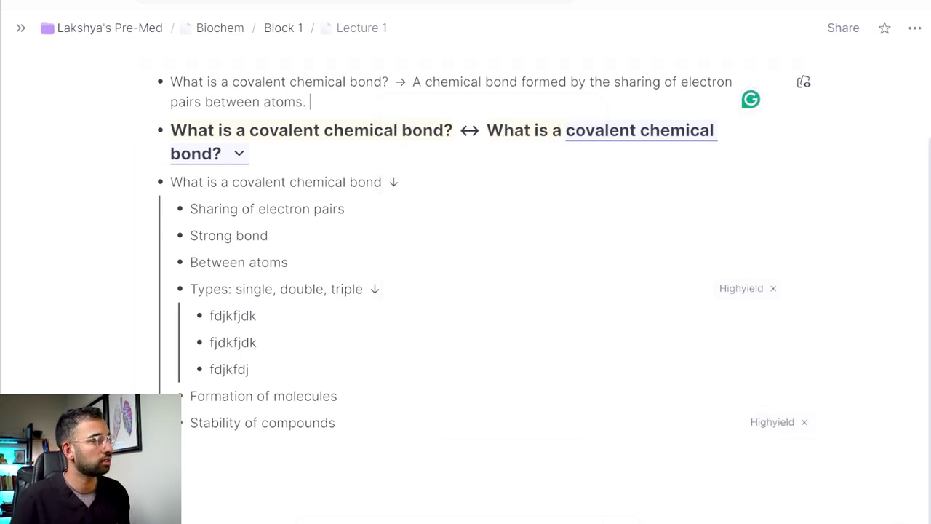
text(##highy)
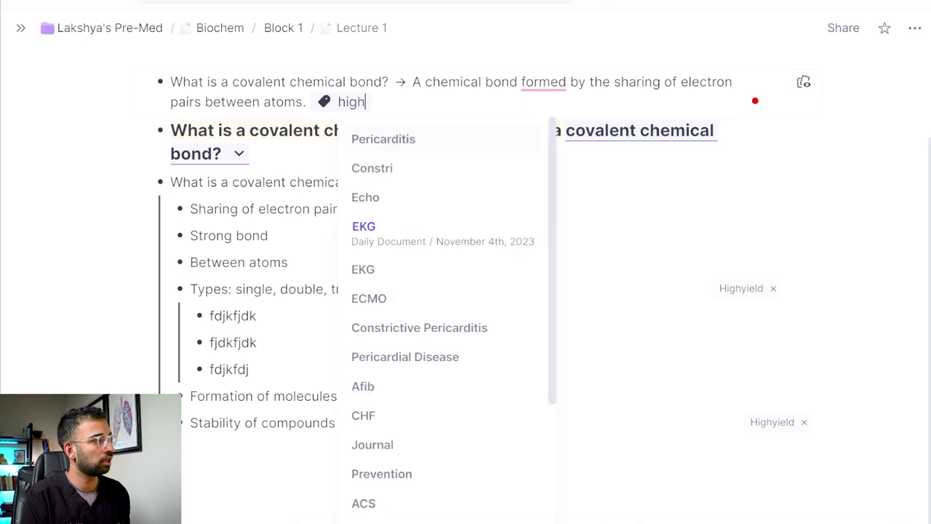
text(ield)
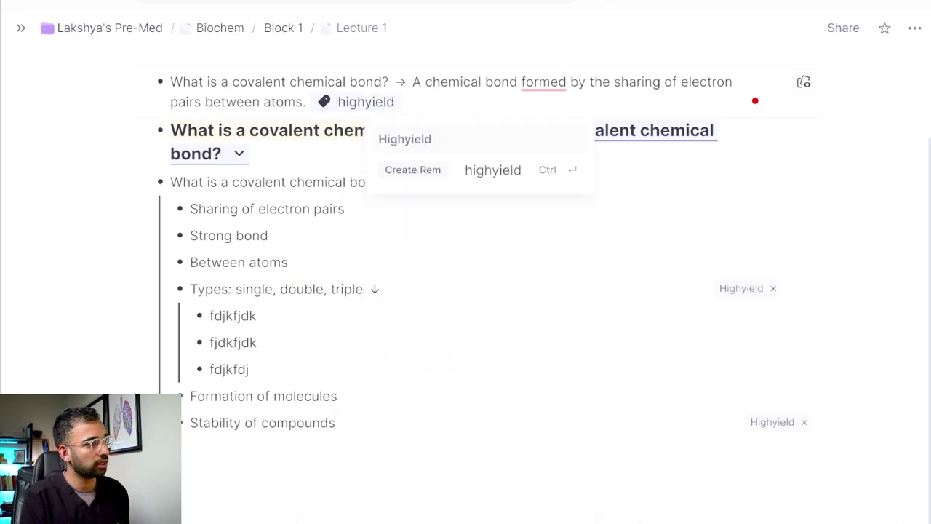
key(Return)
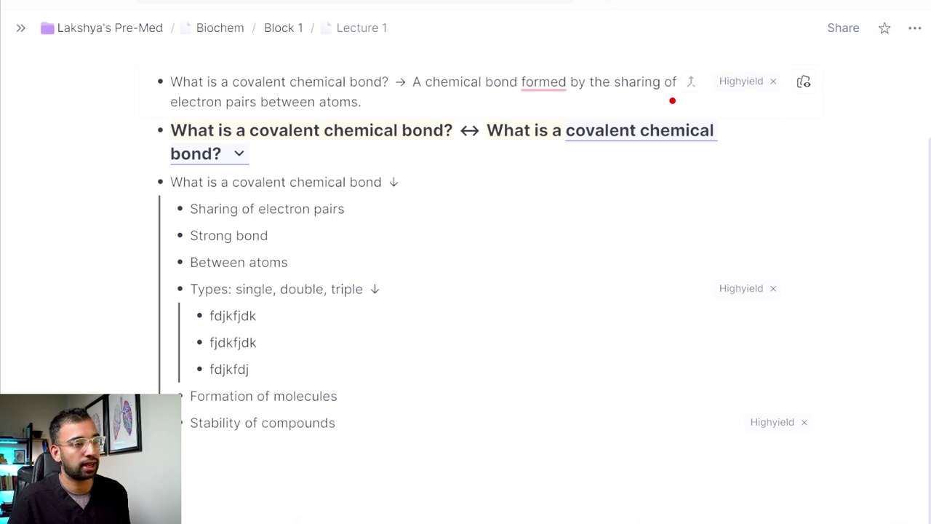
Open the Highyield tag's page and look over the items tagged with it.
click(769, 426)
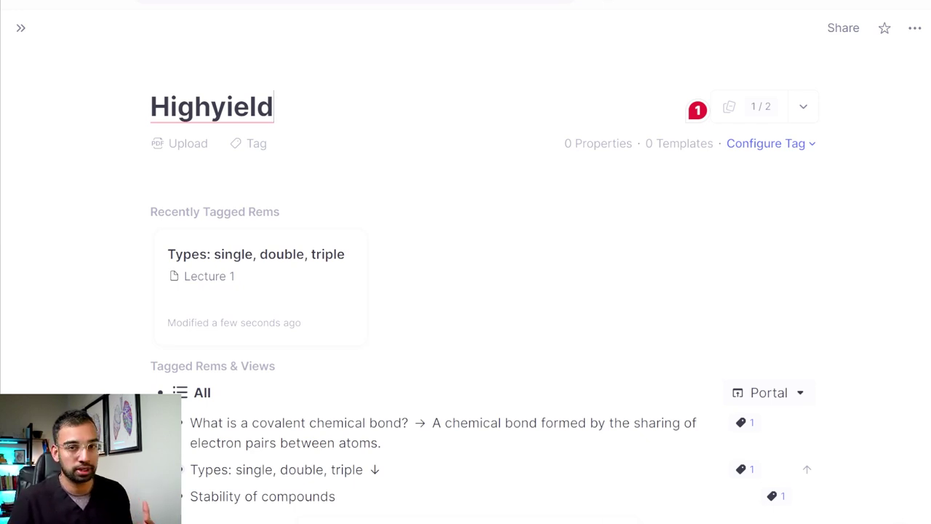
mouse_move(211, 109)
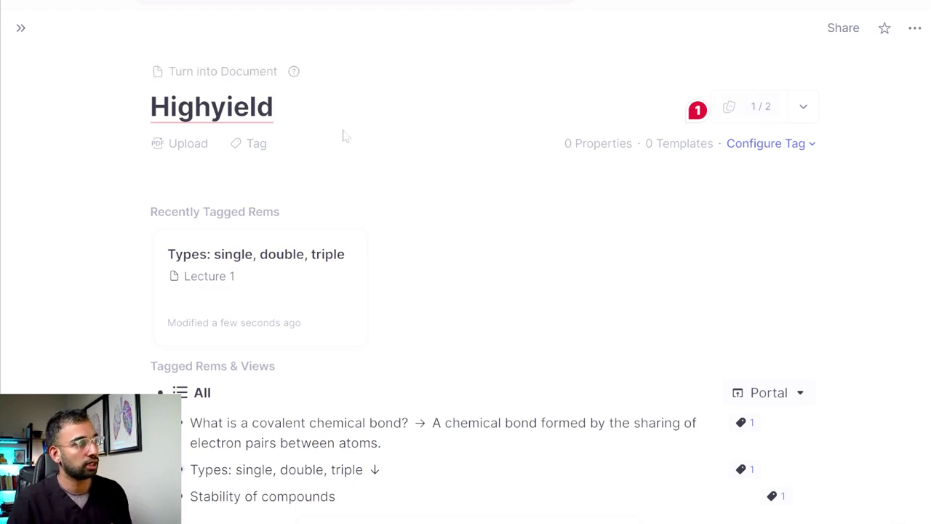
click(211, 107)
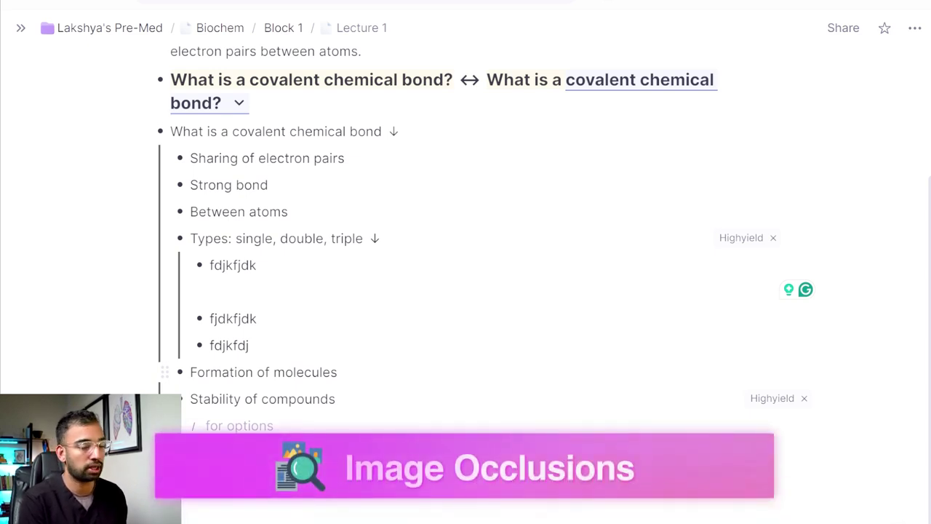
Paste the copied nerve diagram below "Stability of compounds" and move it beneath the first "fdjkfjdk" item under "Types: single, double, triple".
key(ctrl+v)
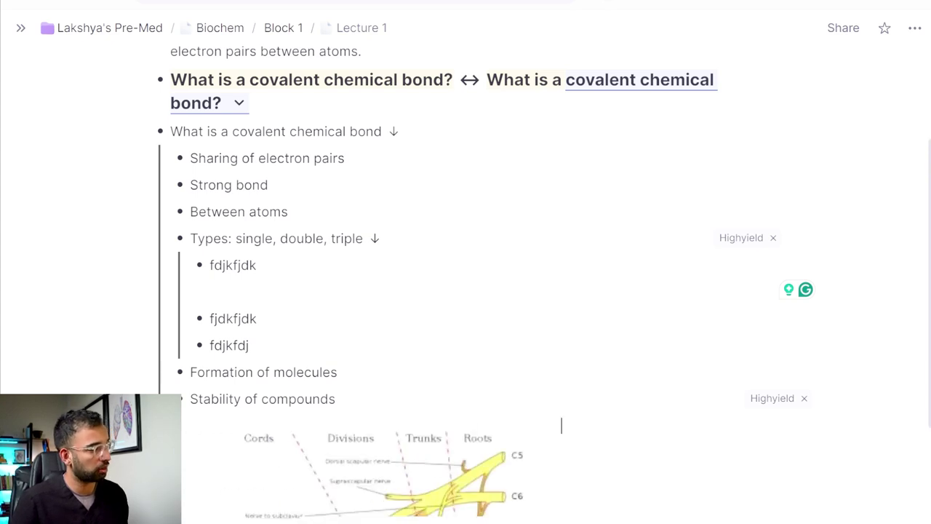
scroll(561, 285, down, 3)
scroll(465, 291, down, 2)
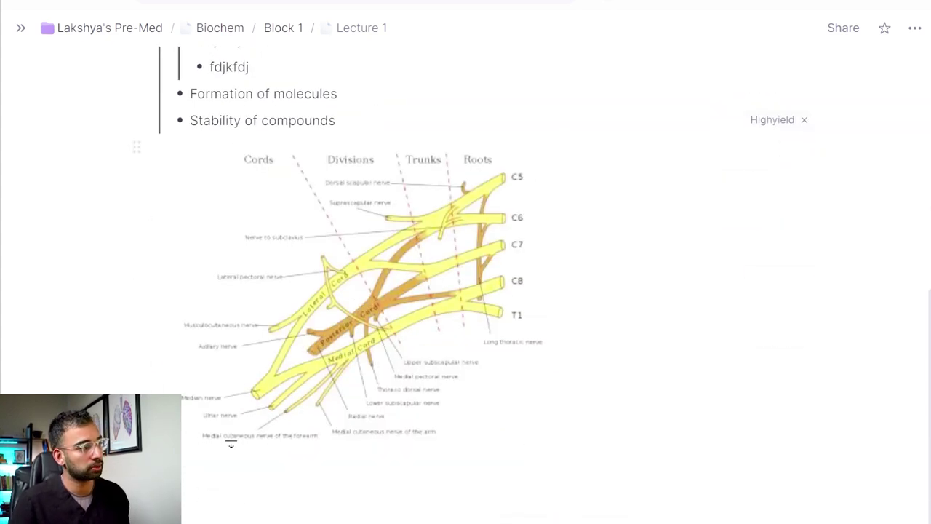
scroll(228, 440, up, 2)
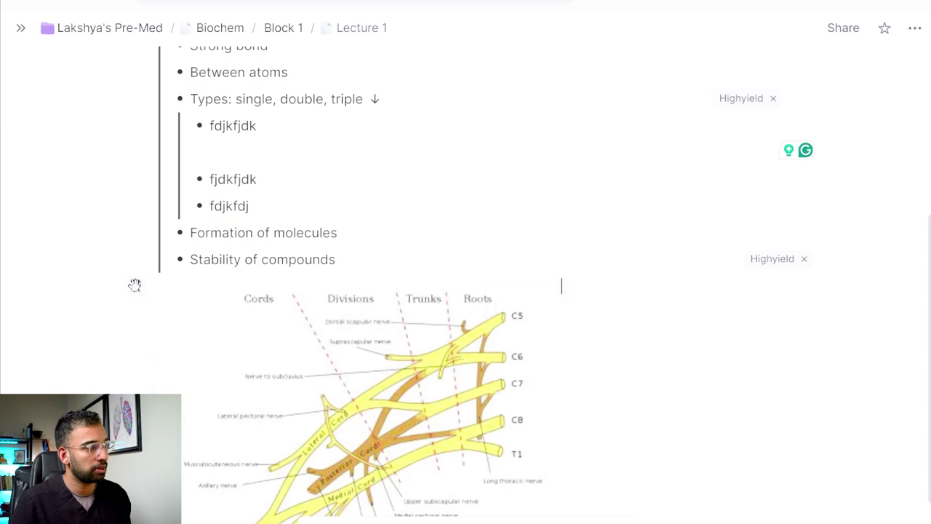
drag(136, 285, 236, 211)
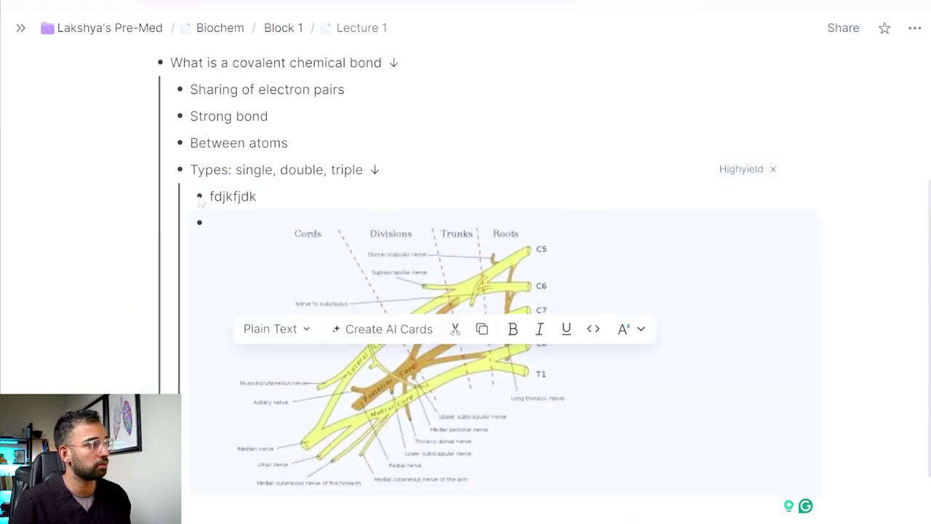
Collapse the items nested under "Types: single, double, triple" and expand them again.
click(167, 175)
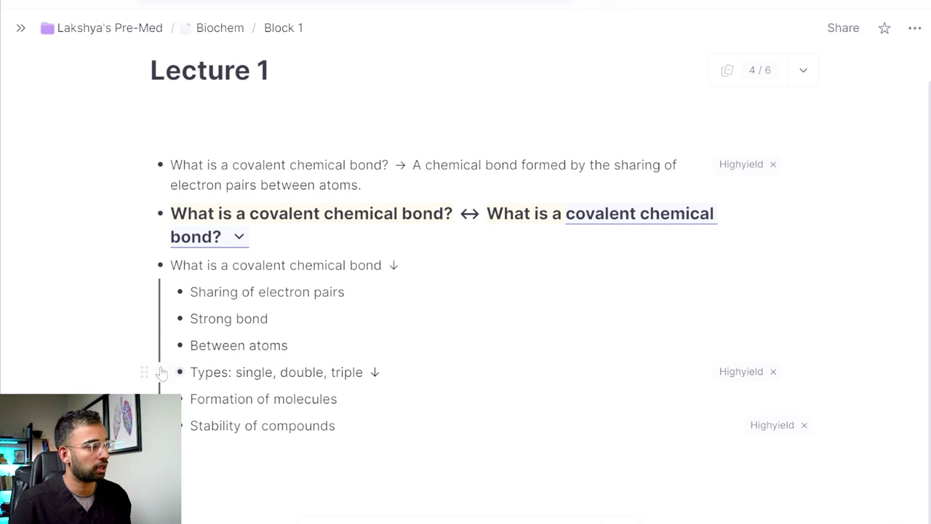
click(179, 371)
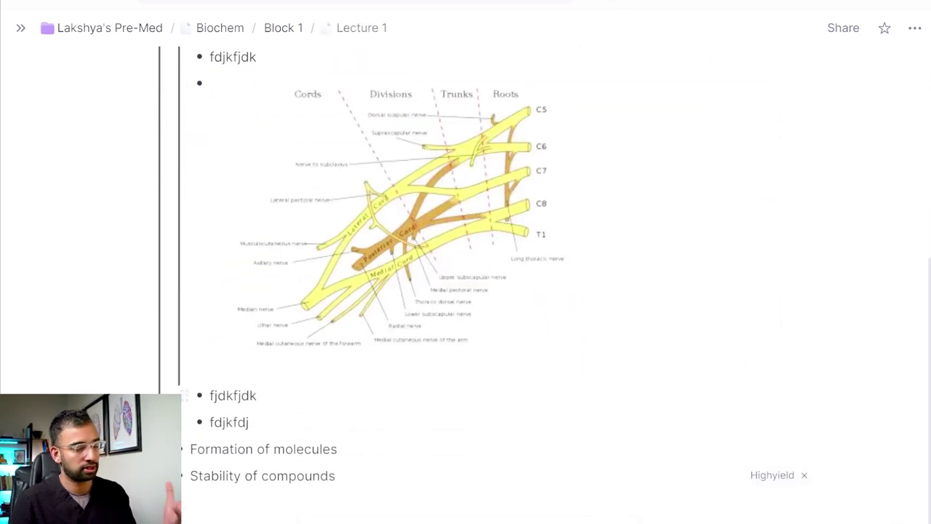
scroll(466, 291, up, 3)
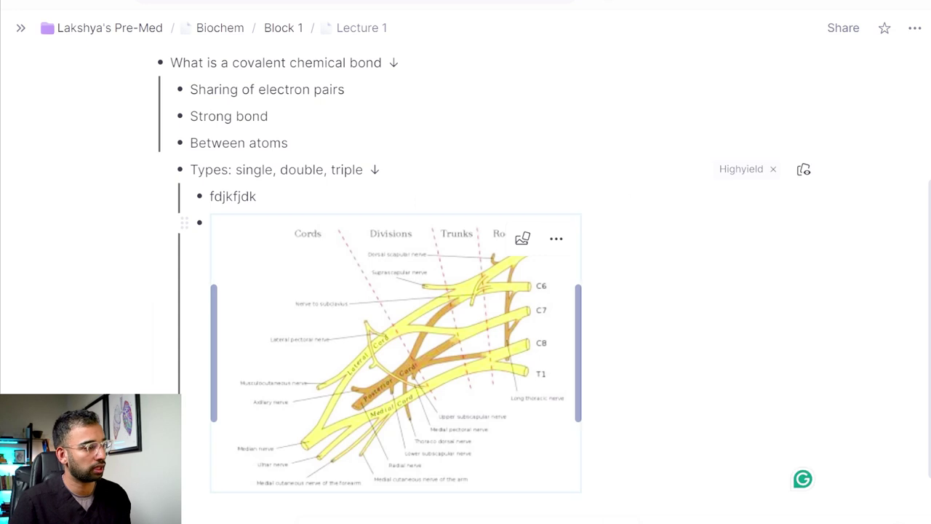
Open the nerve diagram for image occlusion and cover the "Cords" label, the "Divisions" label and the C5 to T1 column with separate boxes.
click(522, 240)
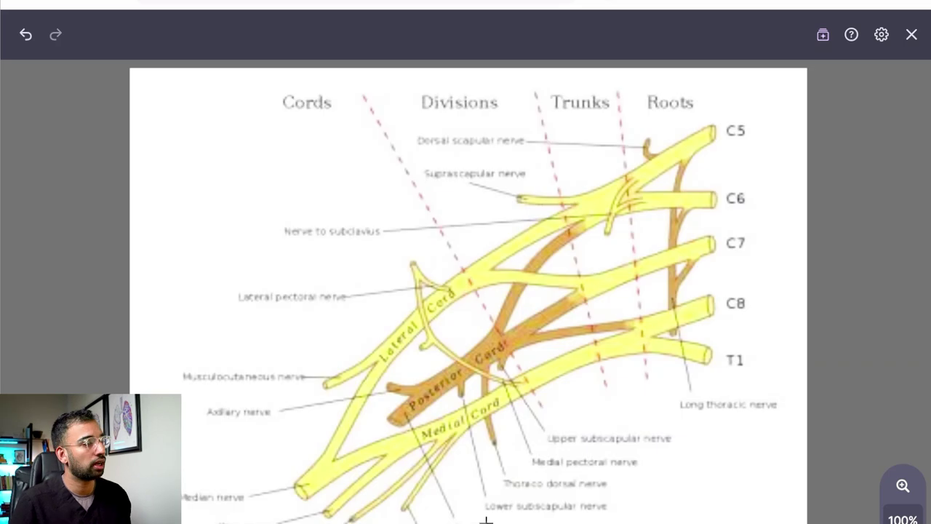
mouse_move(270, 88)
mouse_down()
mouse_move(298, 122)
mouse_move(339, 114)
mouse_up()
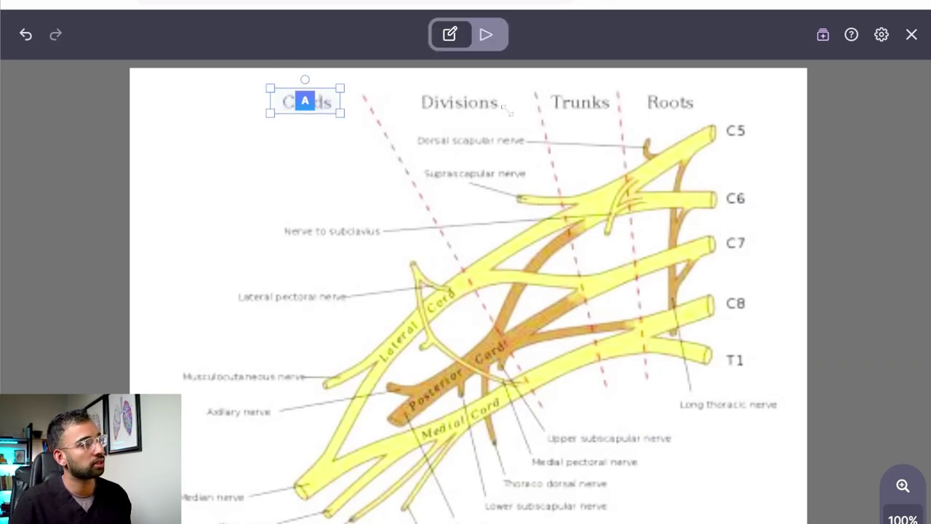
drag(411, 85, 508, 111)
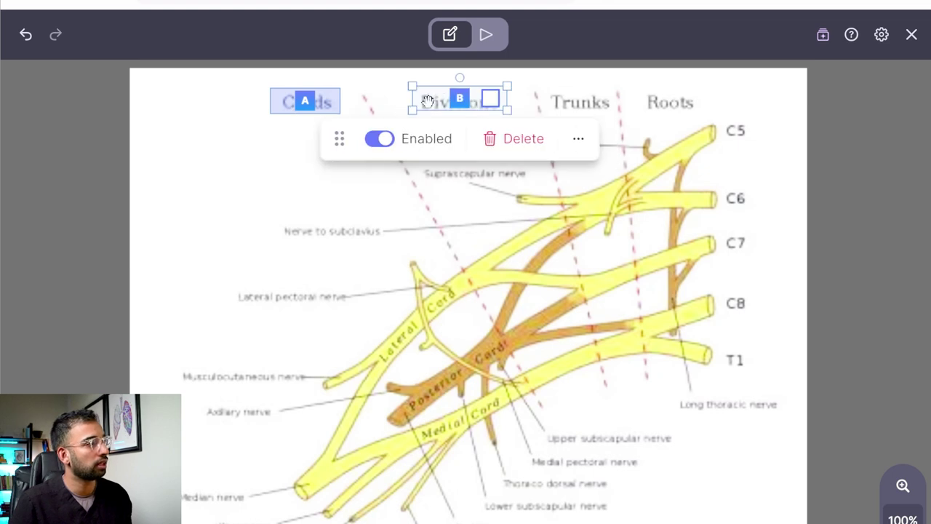
drag(429, 100, 418, 107)
click(754, 220)
drag(728, 114, 761, 381)
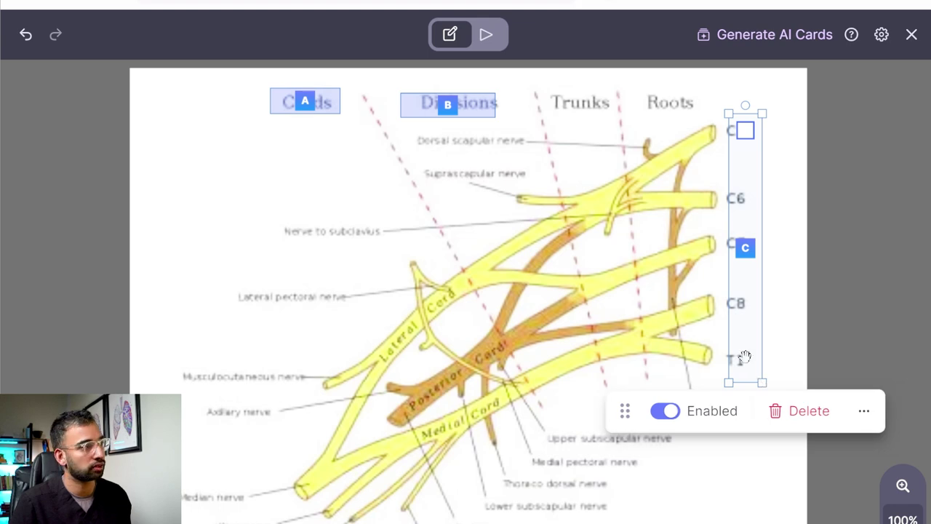
drag(738, 321, 731, 318)
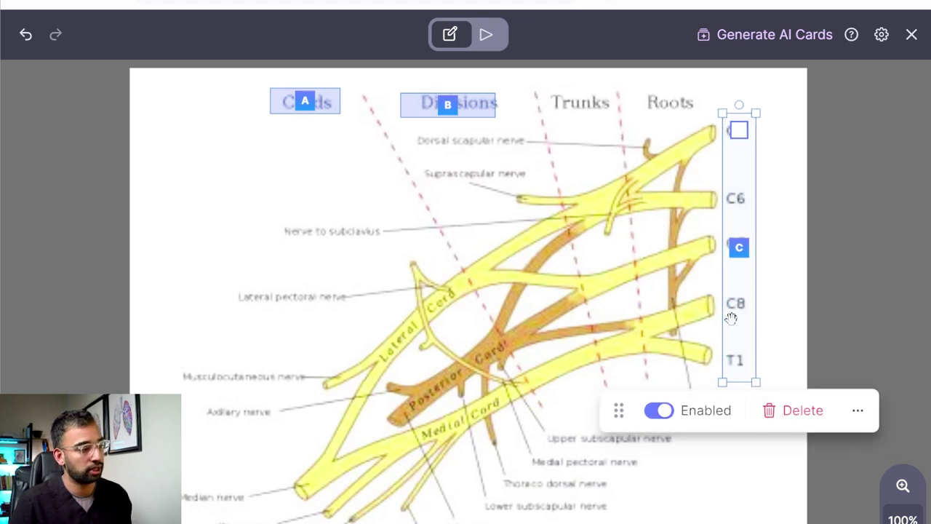
Generate AI occlusions for the diagram's labels, and replace the box shared by "Medial pectoral nerve" and "Thoraco dorsal nerve" with one over "Thoraco dorsal nerve" only.
click(745, 40)
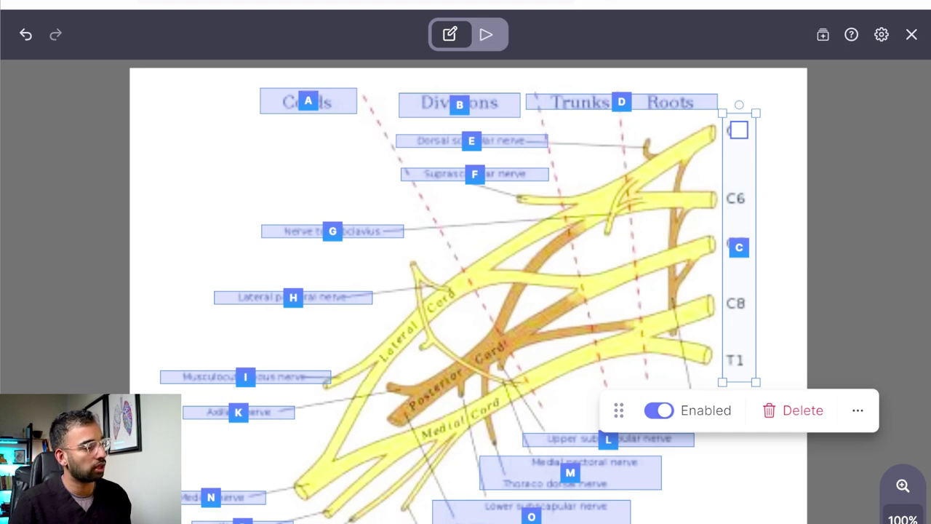
click(556, 473)
click(609, 416)
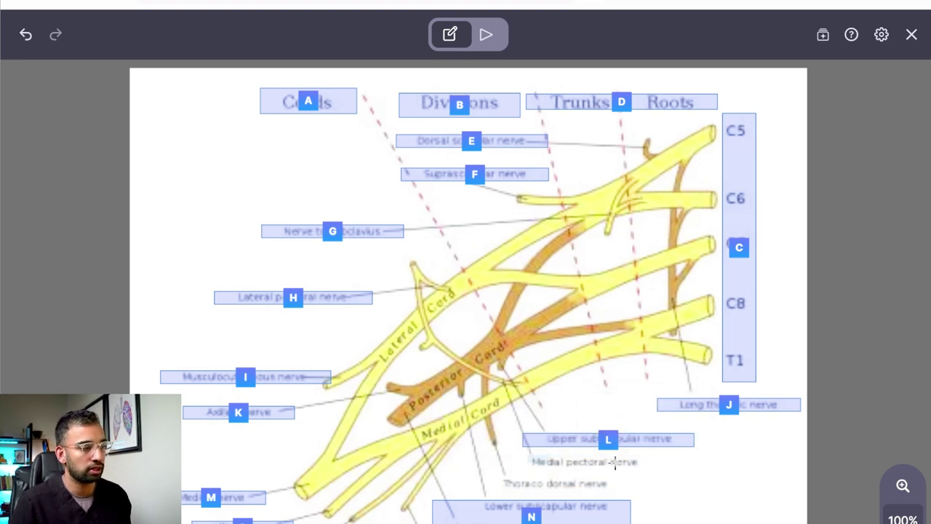
drag(501, 474, 611, 488)
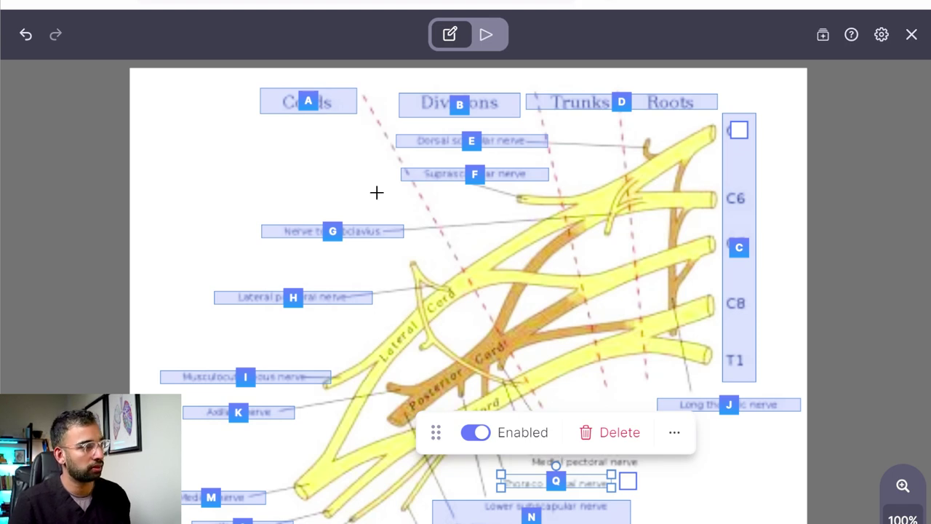
Preview the occlusion cards and step through the hidden labels on the nerve diagram.
click(485, 35)
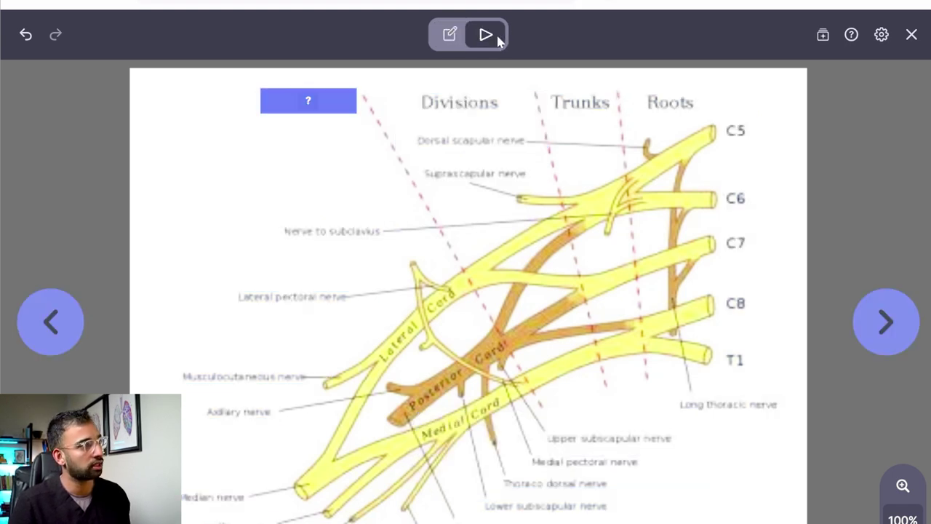
click(888, 332)
click(884, 323)
click(884, 323)
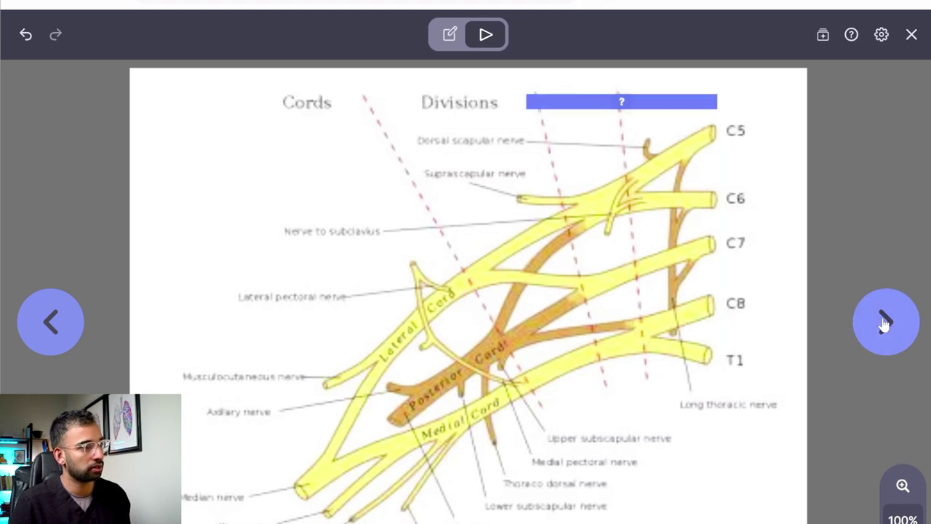
click(885, 323)
click(884, 323)
click(884, 323)
click(885, 323)
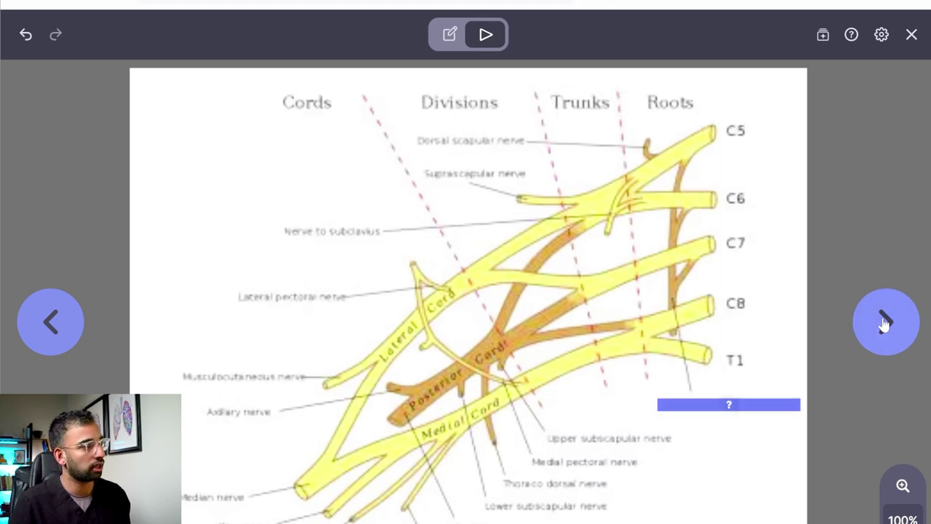
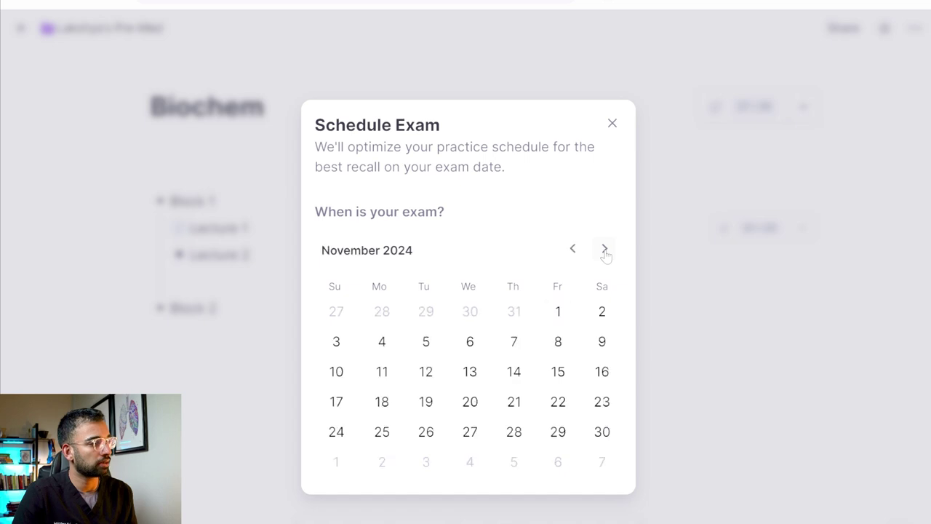
Schedule the Biochem exam for November 29th, 2024 with the Start Today study plan, and dismiss the exam scheduler introduction and app offer.
click(569, 437)
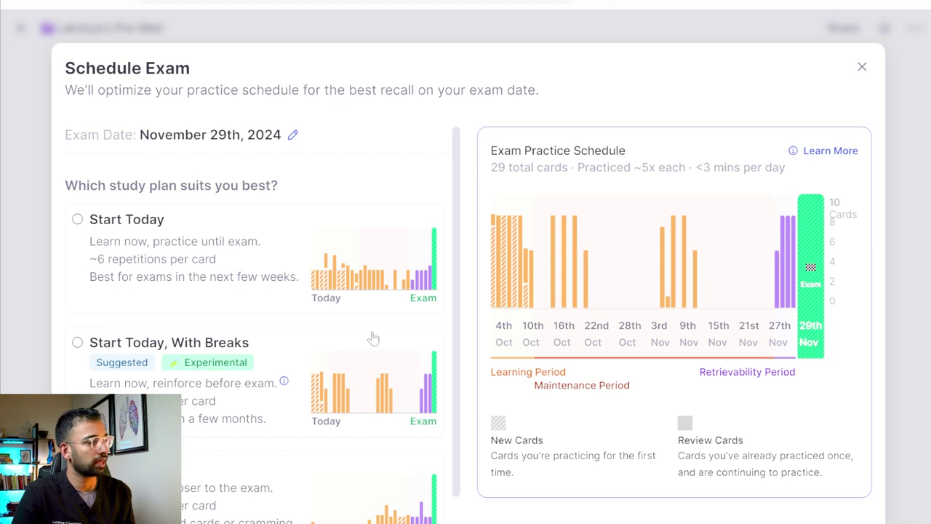
scroll(293, 357, down, 2)
scroll(293, 357, up, 2)
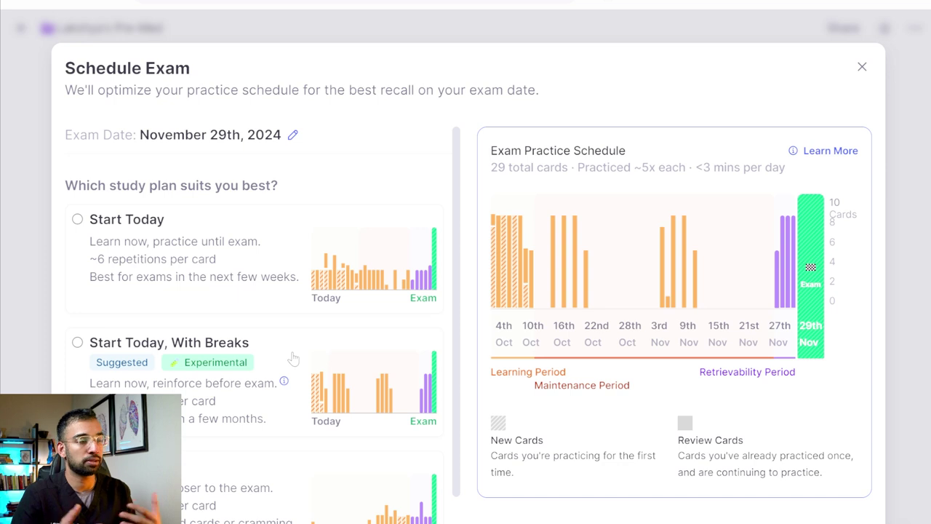
scroll(293, 357, down, 2)
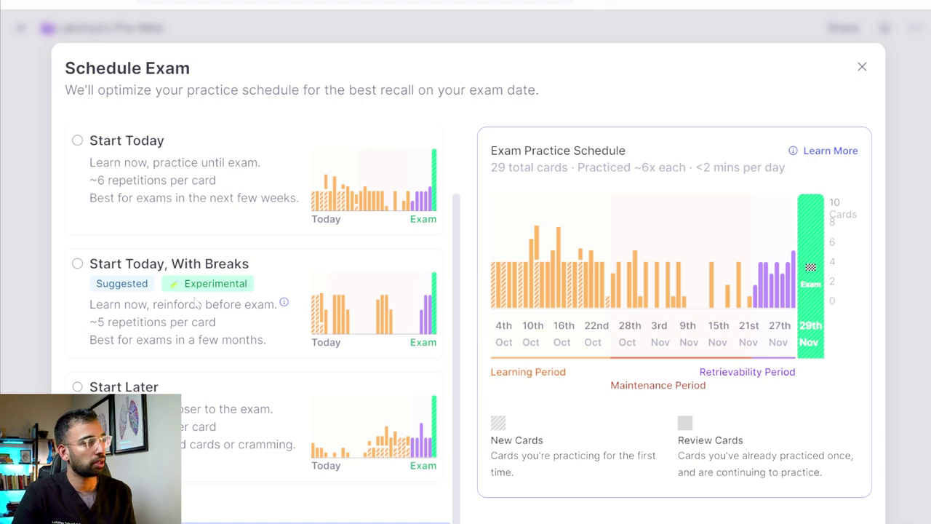
click(198, 205)
click(260, 493)
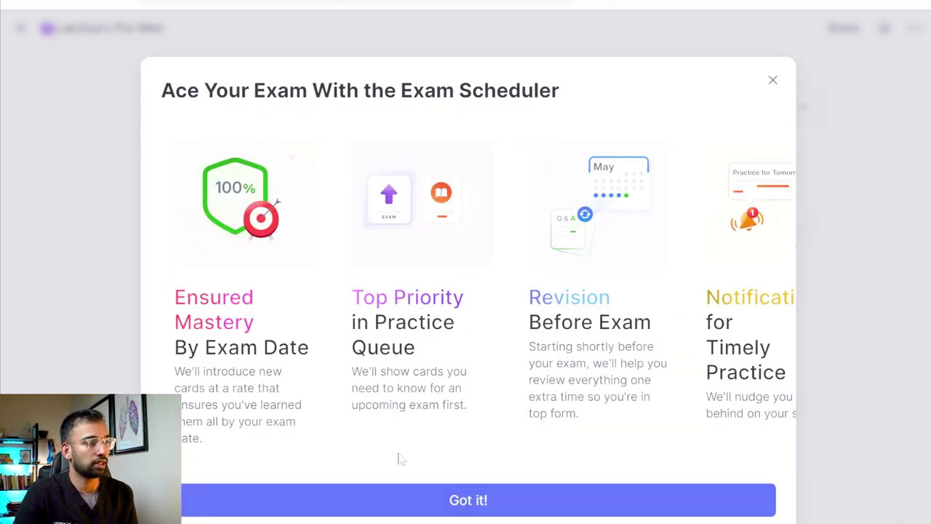
click(411, 498)
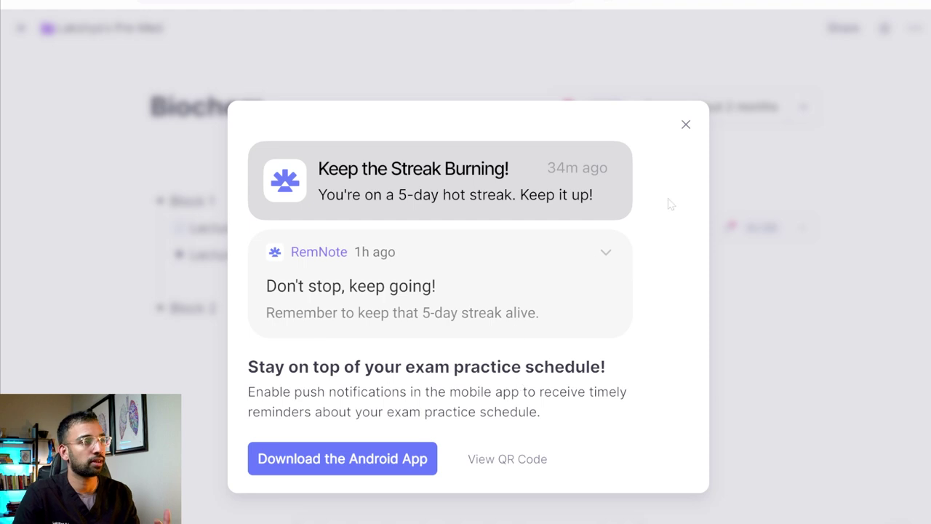
click(684, 128)
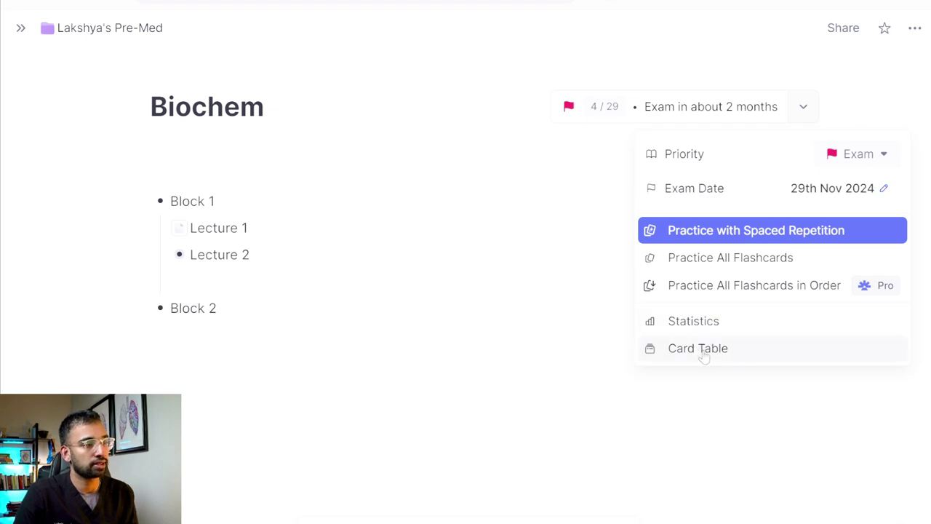
Open the Biochem card table and look through the exam practice schedule and the list of card fronts and backs.
click(702, 353)
scroll(436, 371, down, 3)
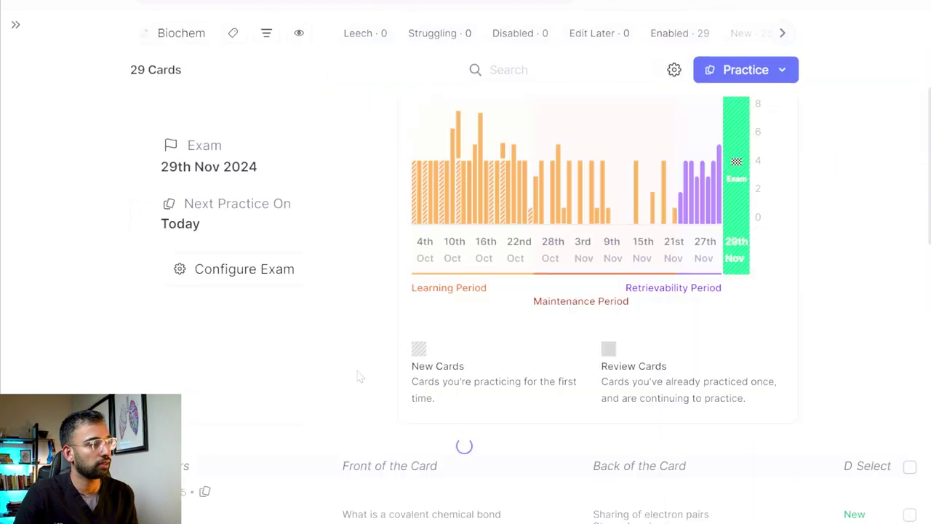
scroll(311, 388, down, 10)
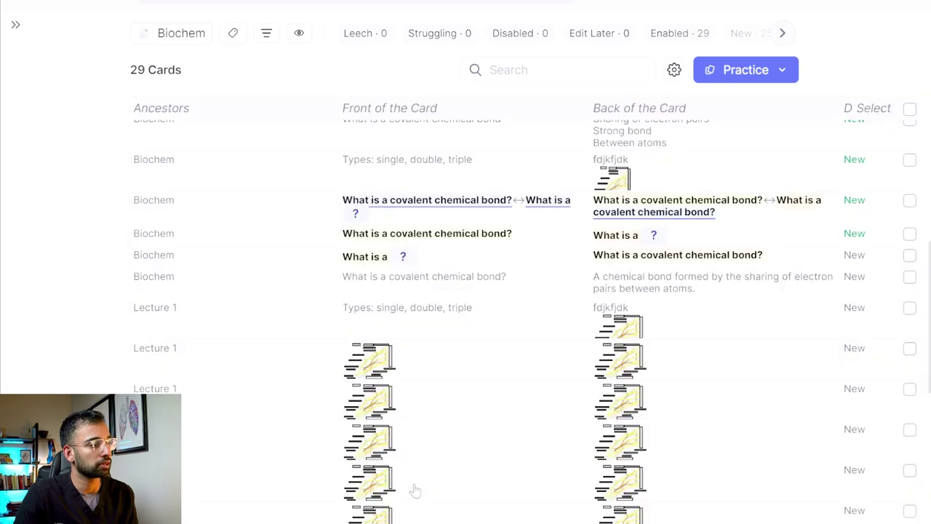
scroll(414, 491, down, 2)
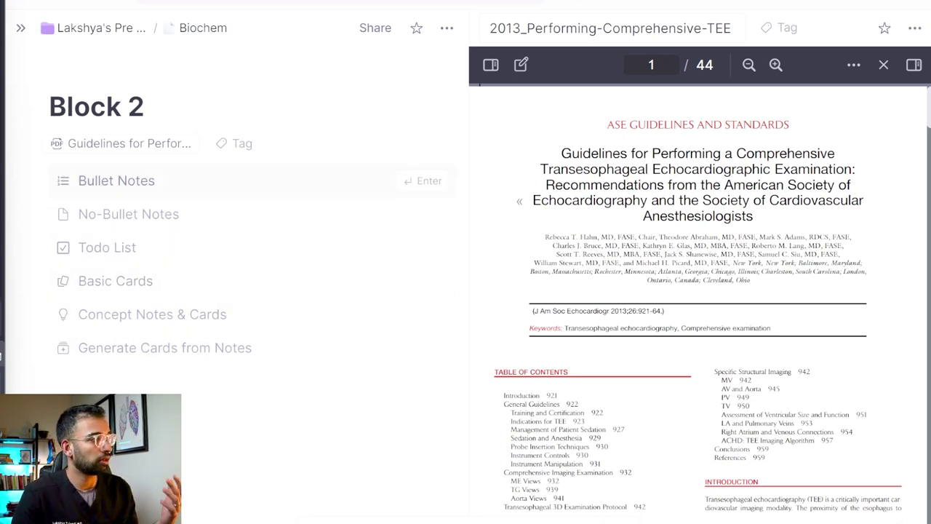
Browse the transesophageal echocardiography guidelines PDF attached to Block 2, through the Figure 3 heart views to Table 10.
click(160, 148)
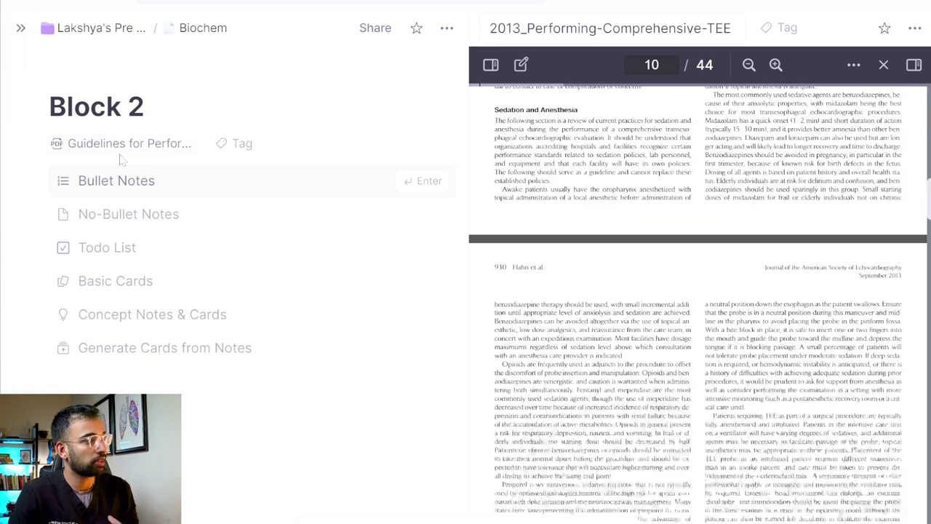
scroll(698, 306, up, 10)
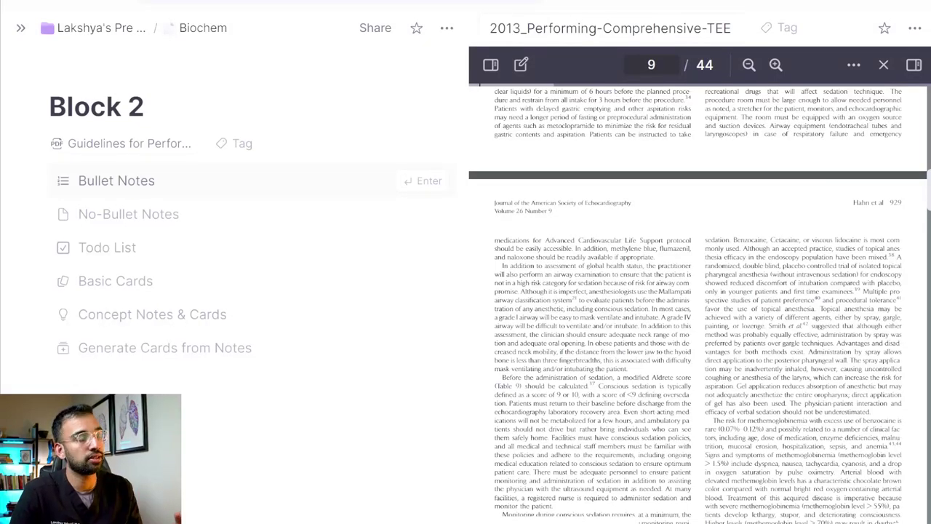
scroll(699, 305, down, 5)
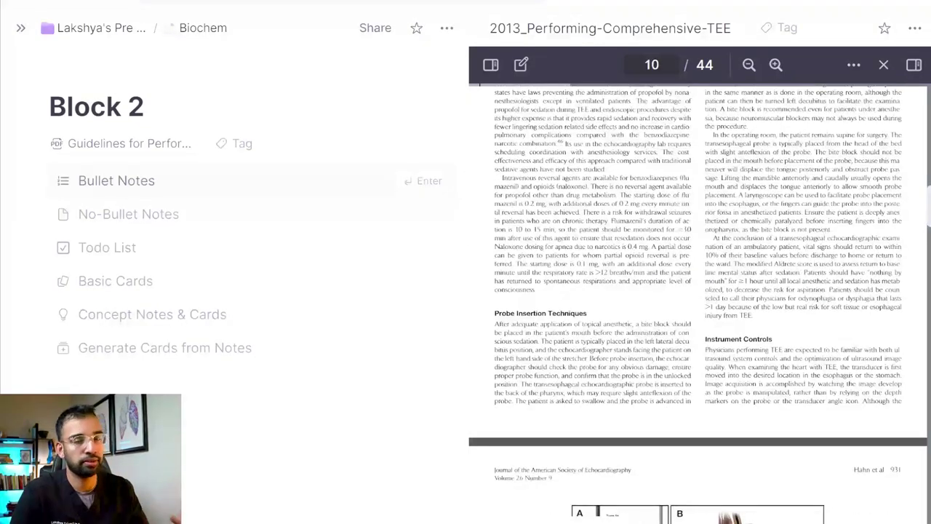
scroll(699, 305, down, 15)
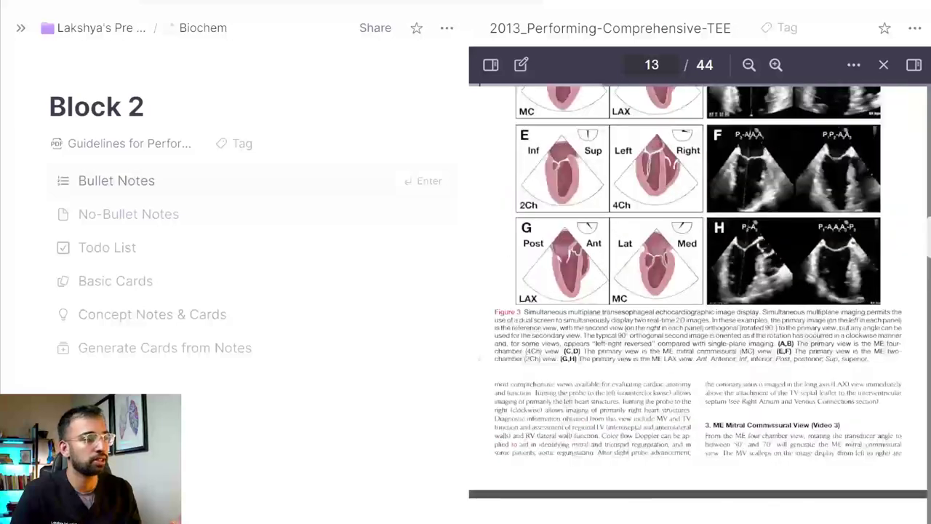
scroll(698, 291, up, 2)
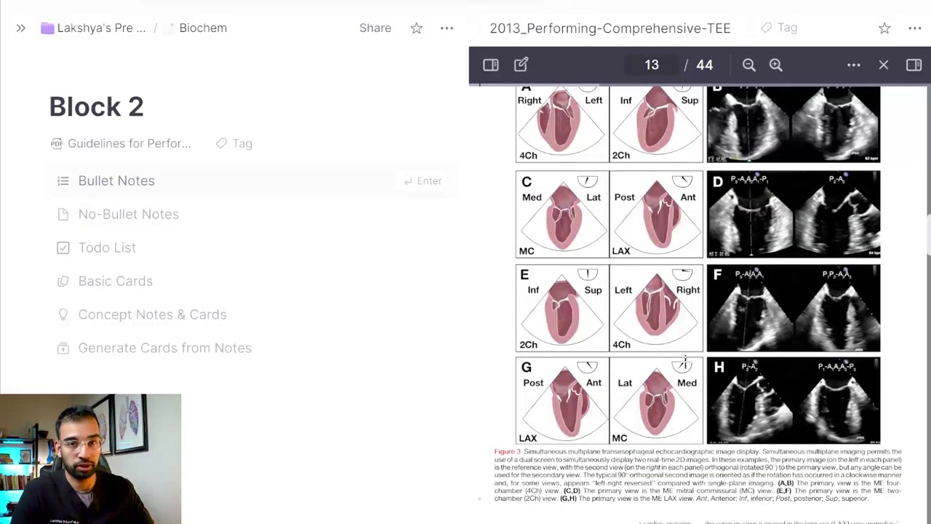
scroll(683, 362, down, 4)
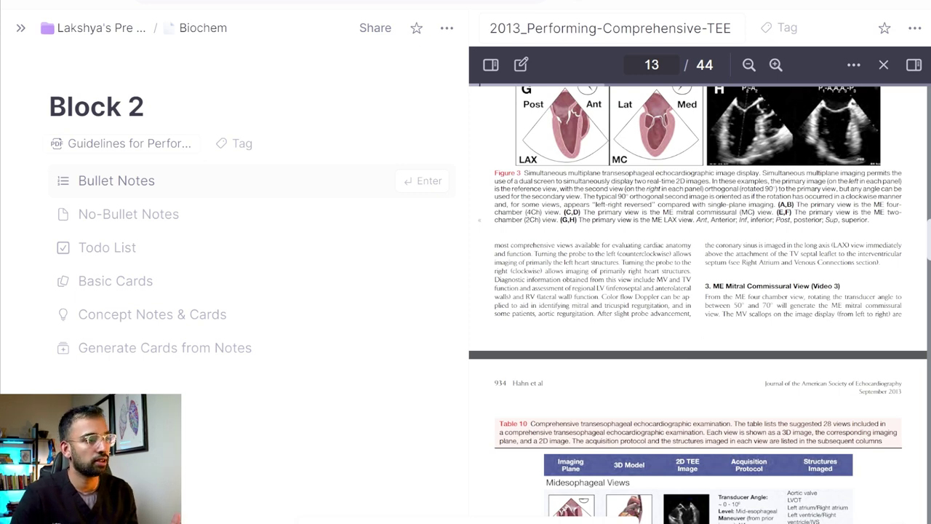
scroll(698, 291, down, 3)
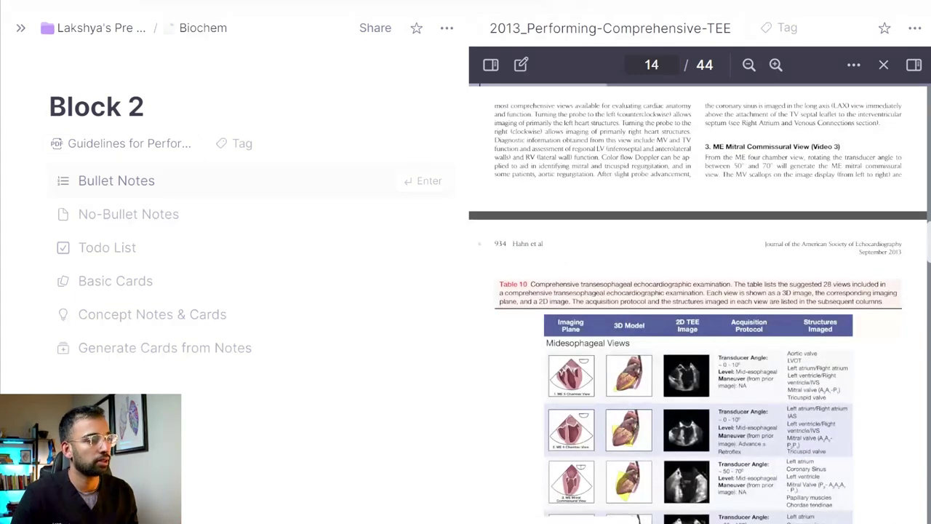
Highlight the PDF text from "From the ME four-chamber view" to "will generate the ME" and paste it as a reference in Block 2.
drag(704, 157, 814, 166)
key(ctrl+c)
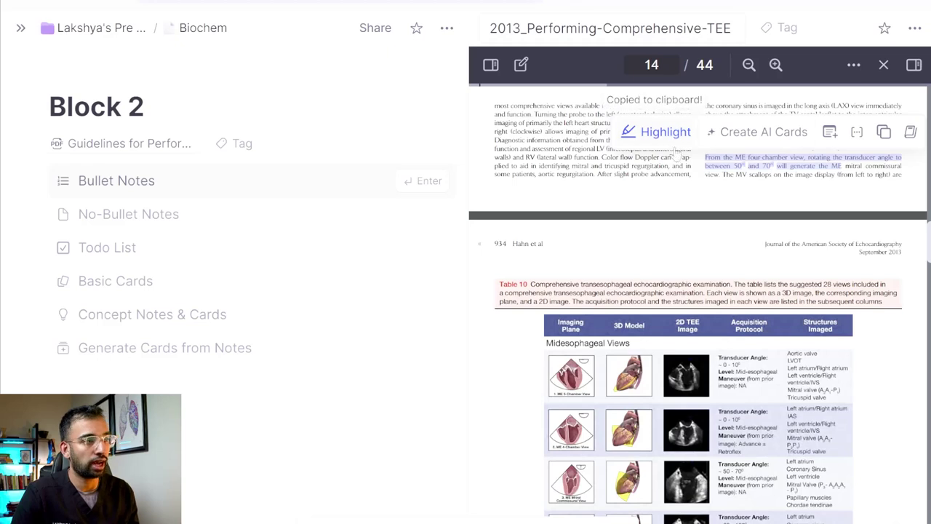
key(Return)
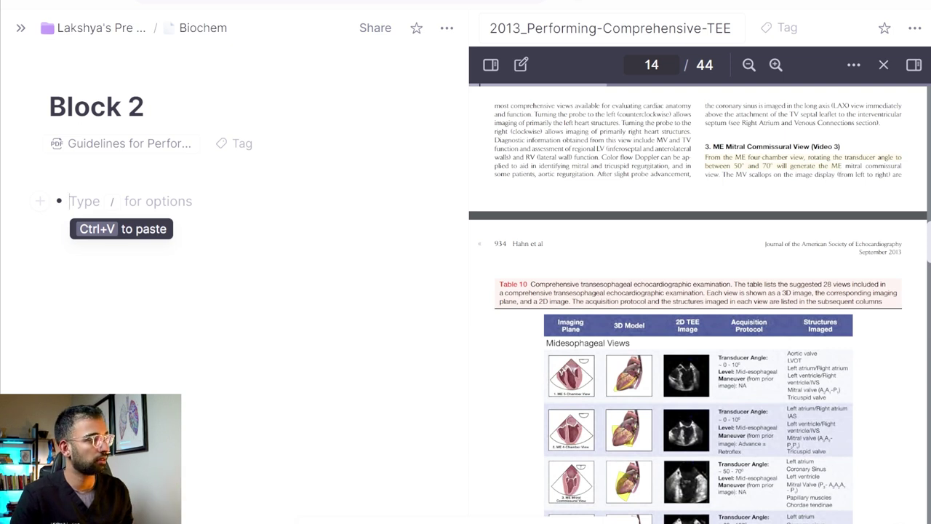
key(ctrl+v)
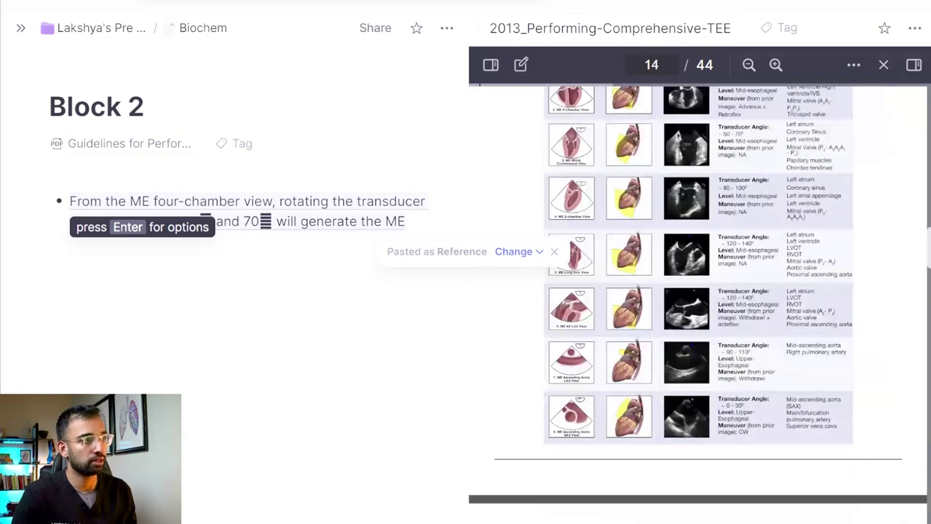
key(Return)
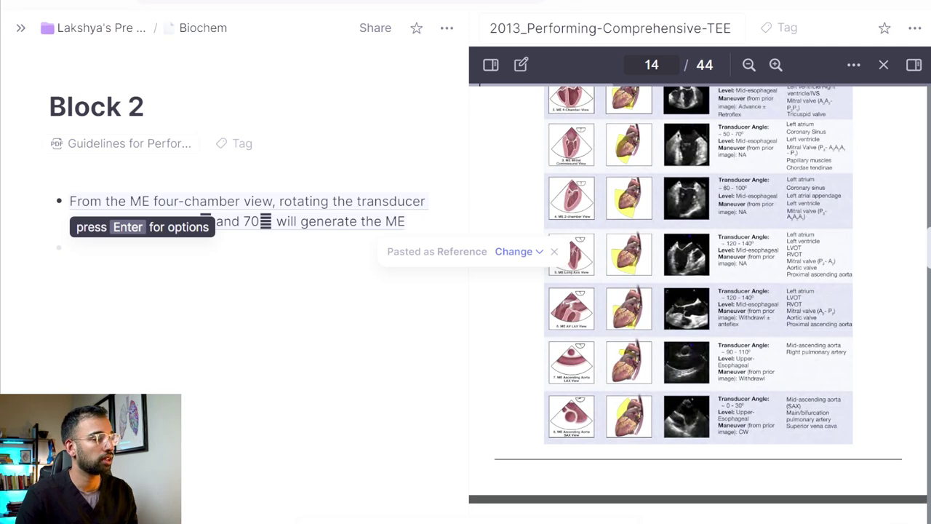
Capture the Midesophageal Views rows of Table 10 for image occlusion, and cover the first, third and fourth Transducer Angle text blocks with separate boxes.
scroll(630, 370, up, 5)
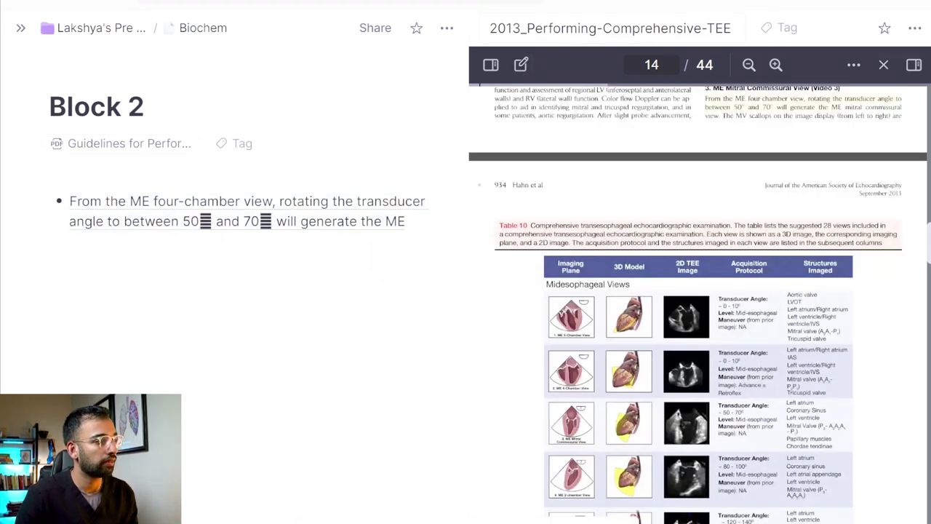
mouse_move(553, 292)
mouse_down()
mouse_move(816, 451)
mouse_move(869, 521)
mouse_move(861, 517)
mouse_up()
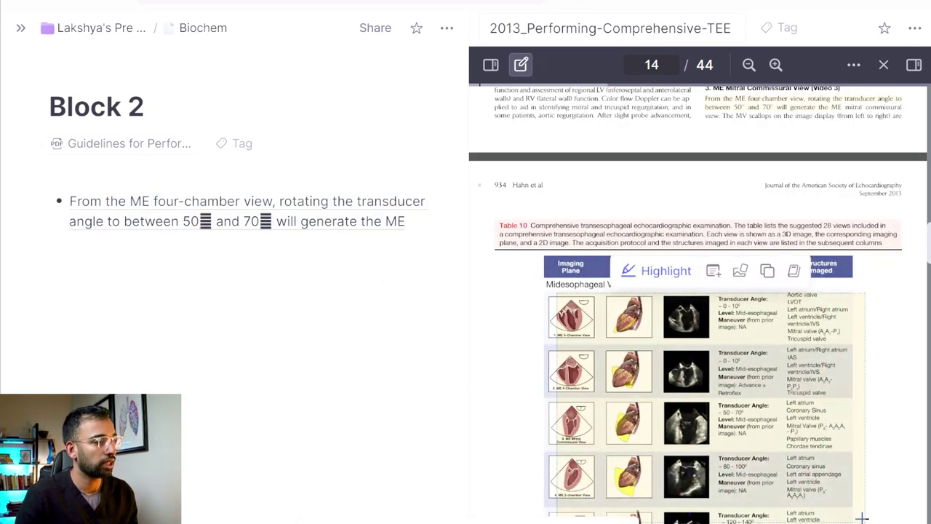
click(739, 272)
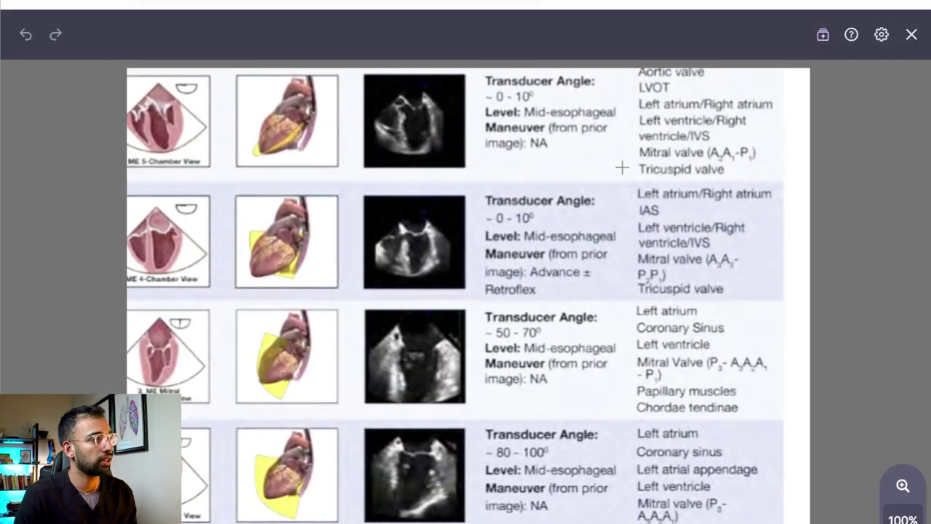
drag(616, 153, 484, 74)
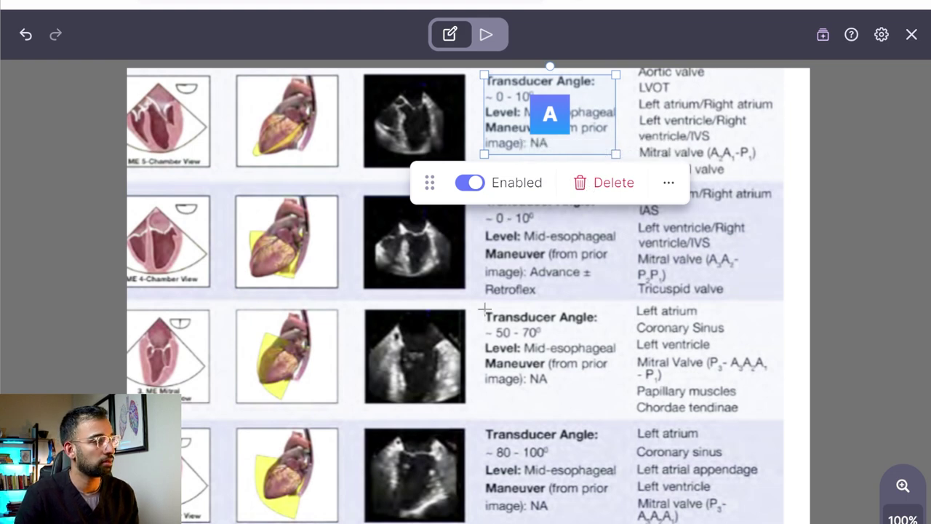
drag(485, 310, 616, 396)
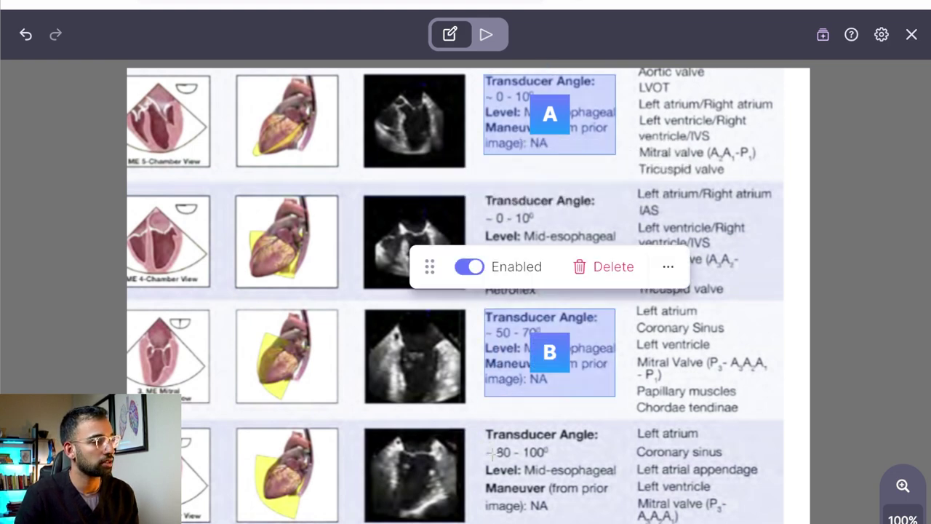
drag(476, 429, 641, 523)
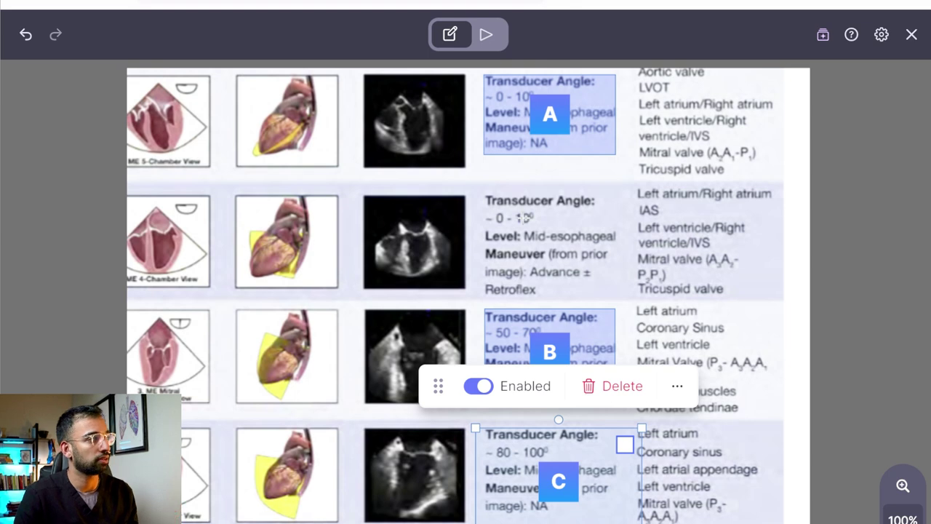
click(911, 34)
Highlight the UE aortic arch SAX passage ending at "imaging depth", paste it as a Block 2 reference, and follow both references to their PDF sources.
mouse_move(829, 339)
mouse_down()
mouse_move(815, 347)
mouse_move(845, 347)
mouse_up()
click(665, 297)
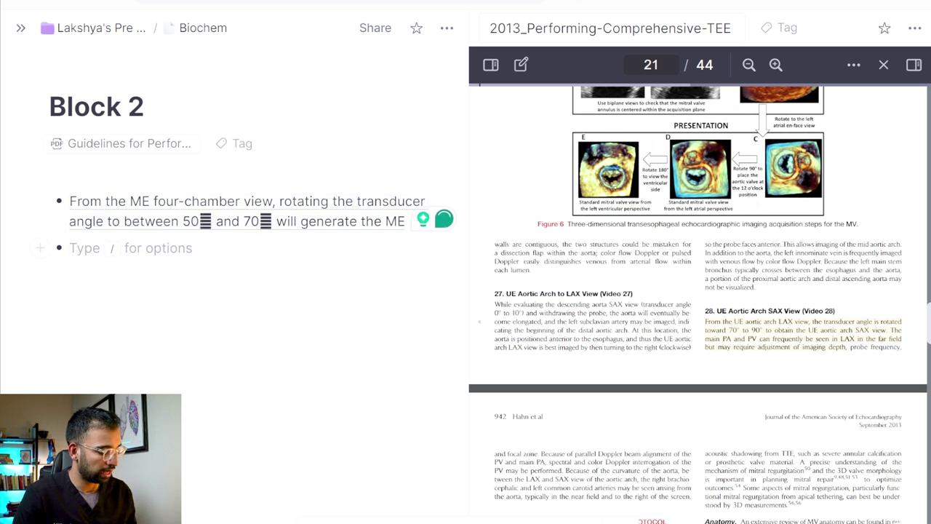
key(ctrl+v)
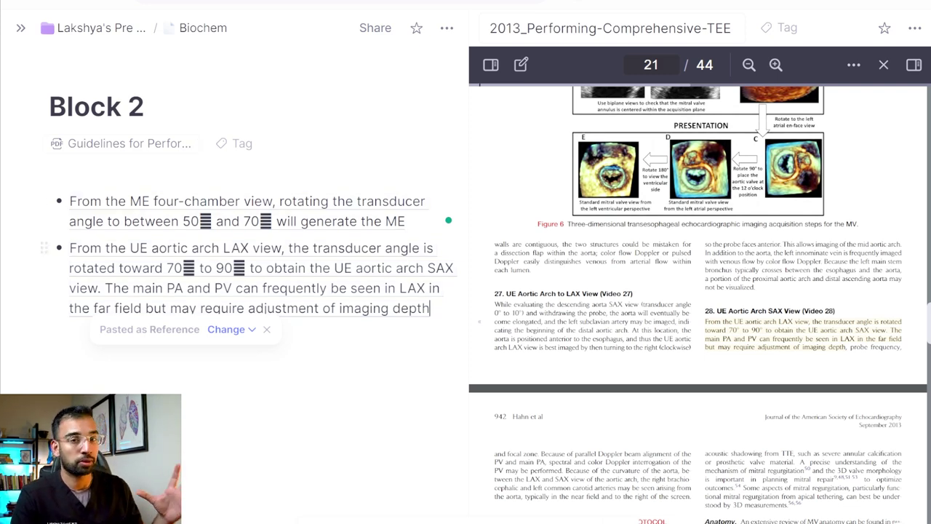
click(399, 287)
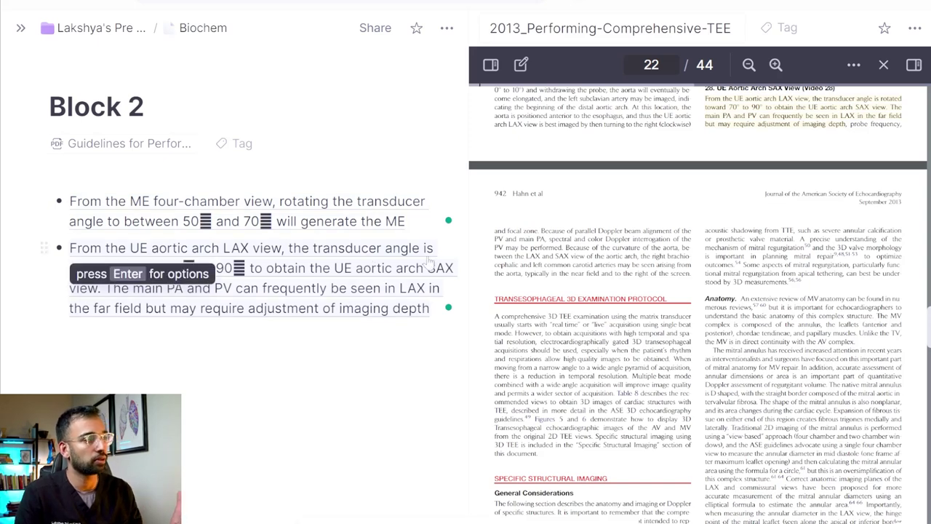
click(394, 221)
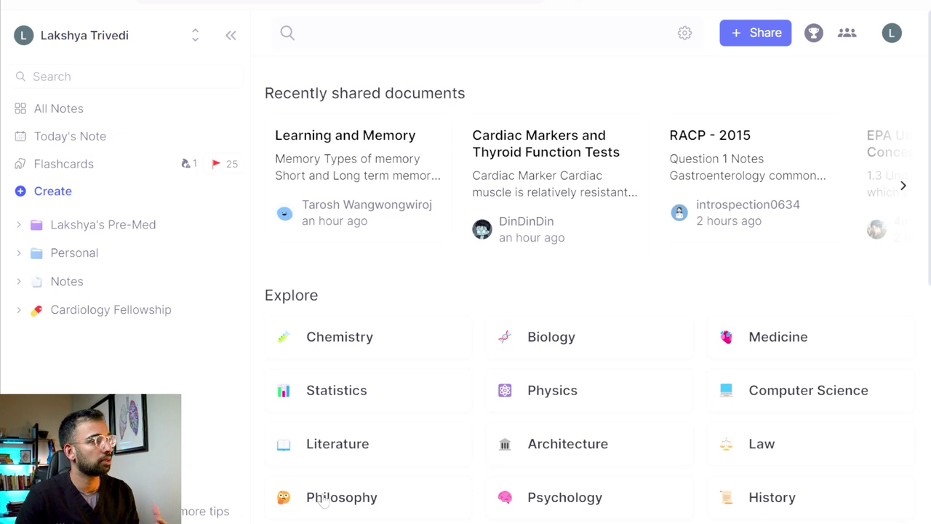
Explore the shared Medicine documents and look through the ones listed under Clinical Medicine.
scroll(491, 366, down, 2)
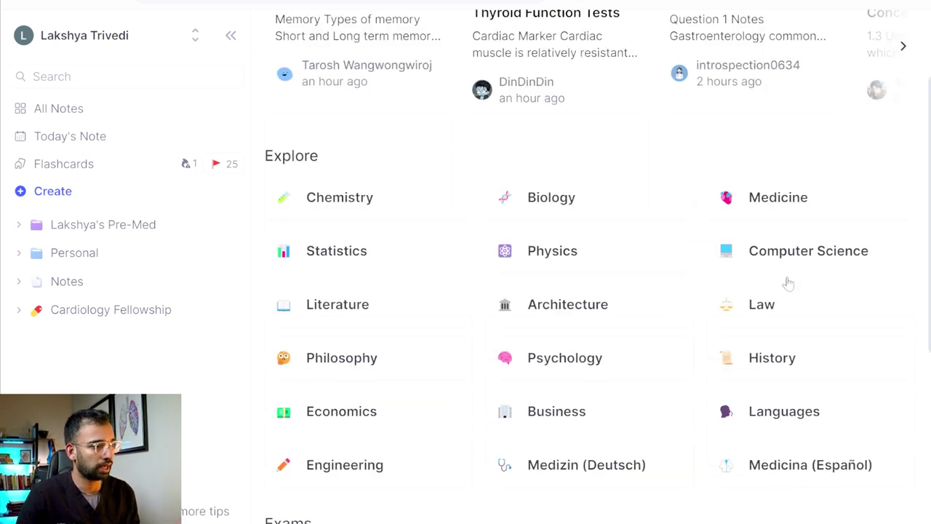
click(777, 197)
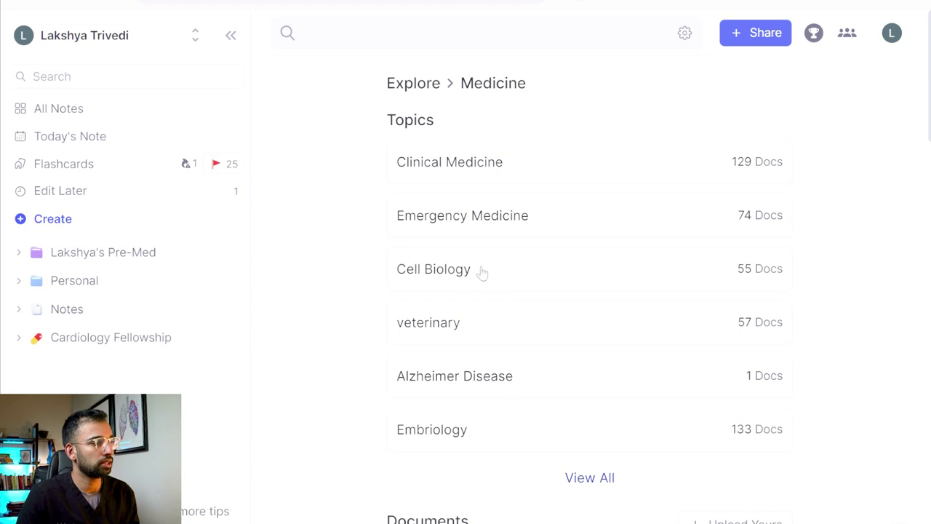
click(457, 170)
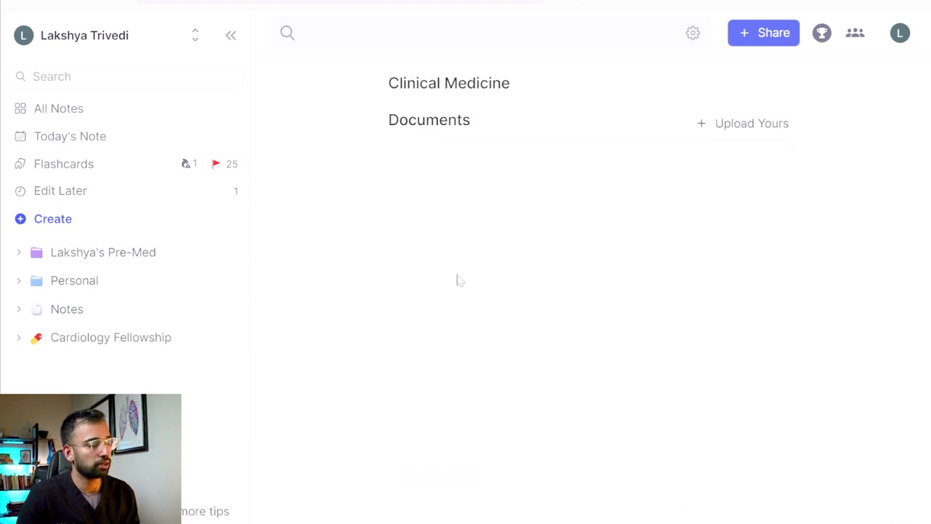
scroll(482, 210, down, 15)
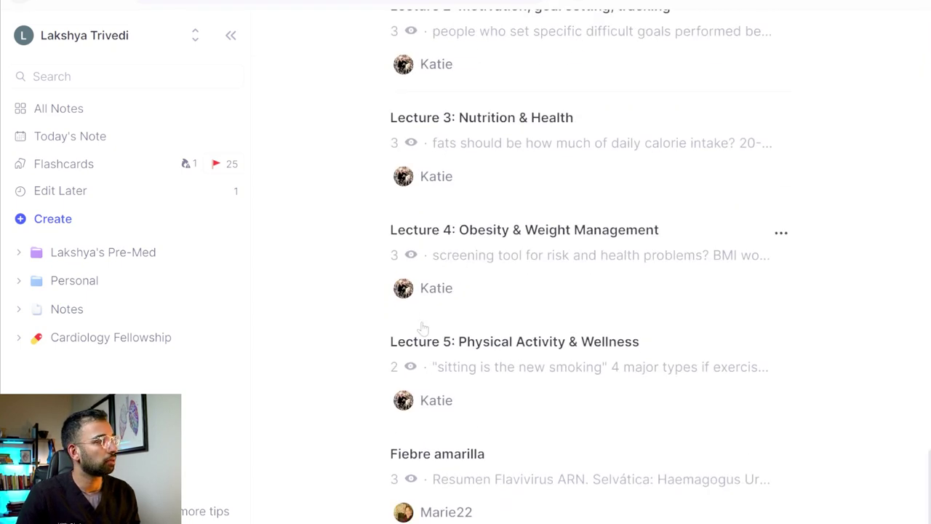
Leave the shared Medicine documents and open the Cardiology Home Page document inside Cardiology Fellowship.
scroll(422, 334, down, 5)
scroll(400, 405, up, 20)
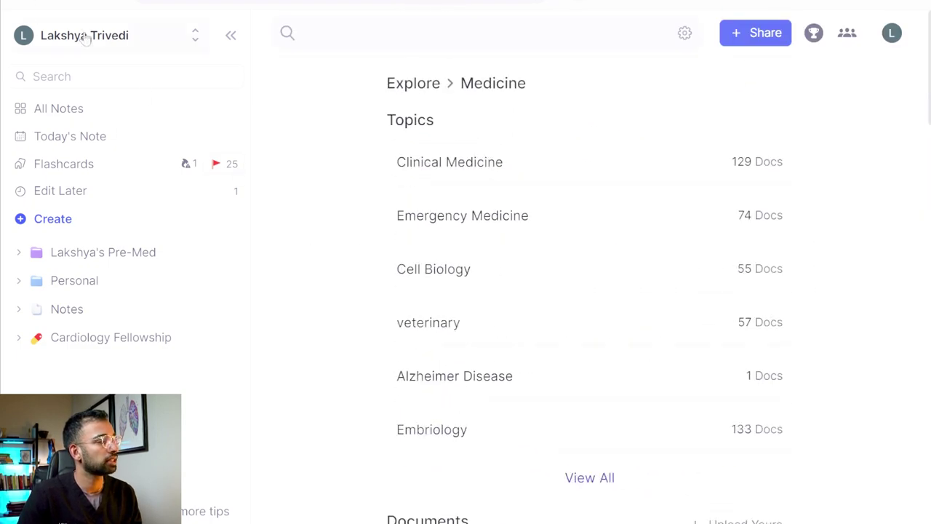
click(26, 3)
scroll(555, 488, down, 6)
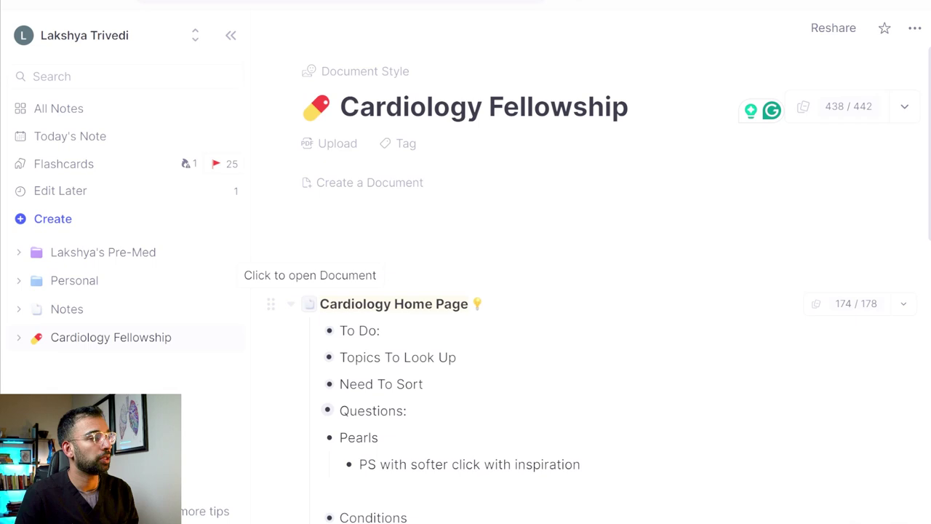
click(309, 303)
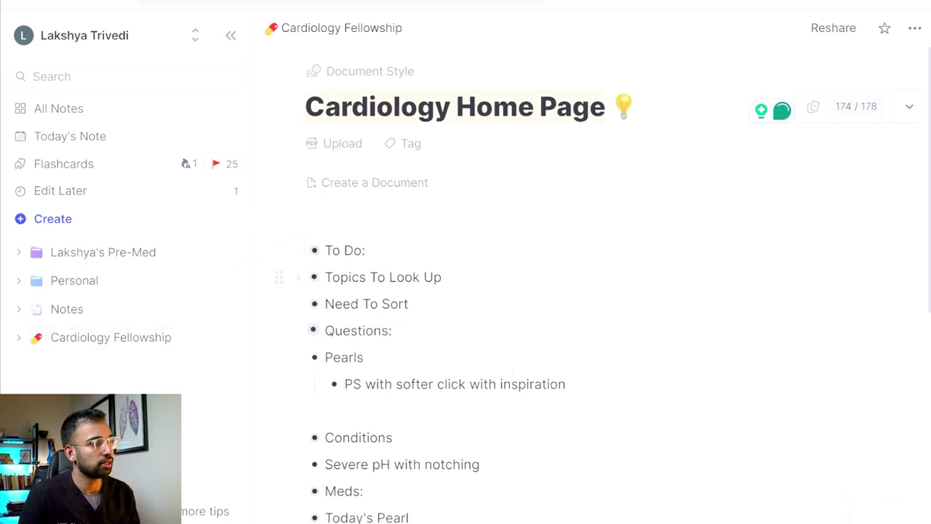
Add a nested to-do checkbox item as the first entry under Topics To Look Up.
click(442, 277)
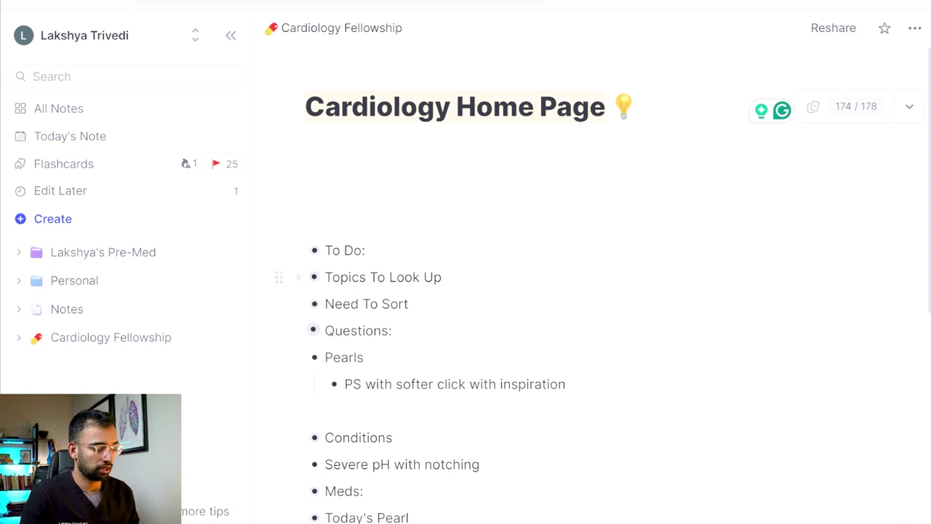
key(Return)
key(Tab)
key(BackSpace)
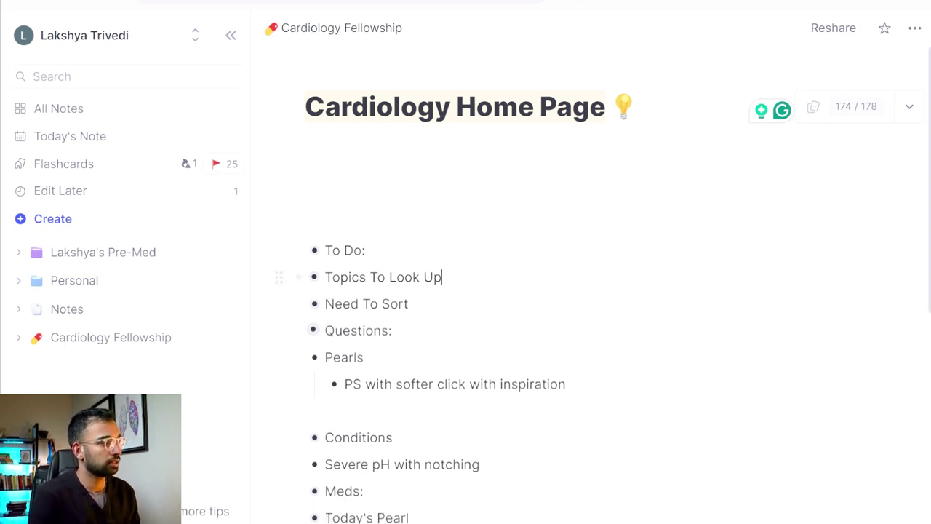
key(Return)
key(Tab)
text(/)
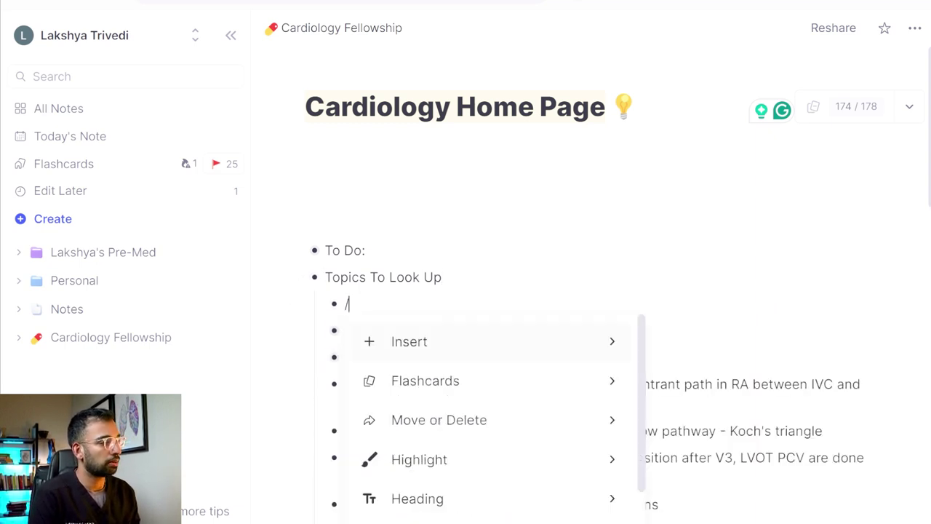
text(ci)
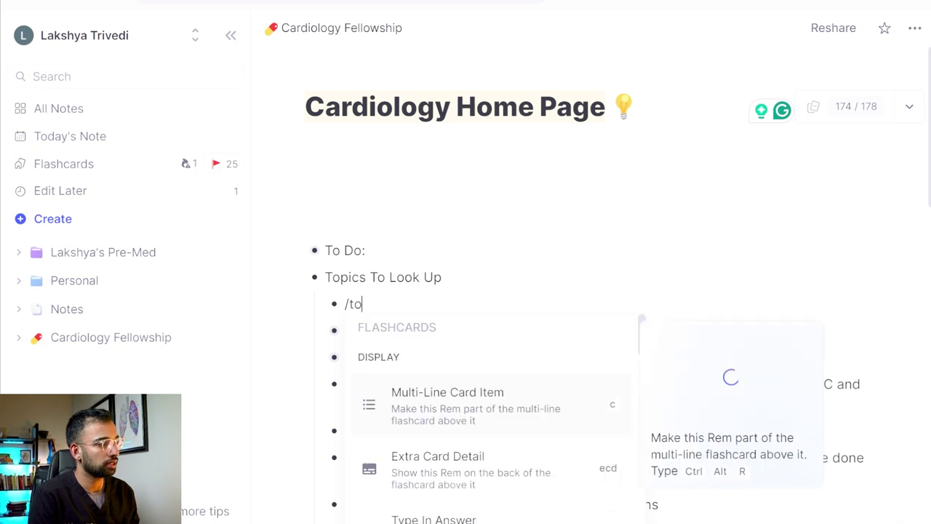
key(Return)
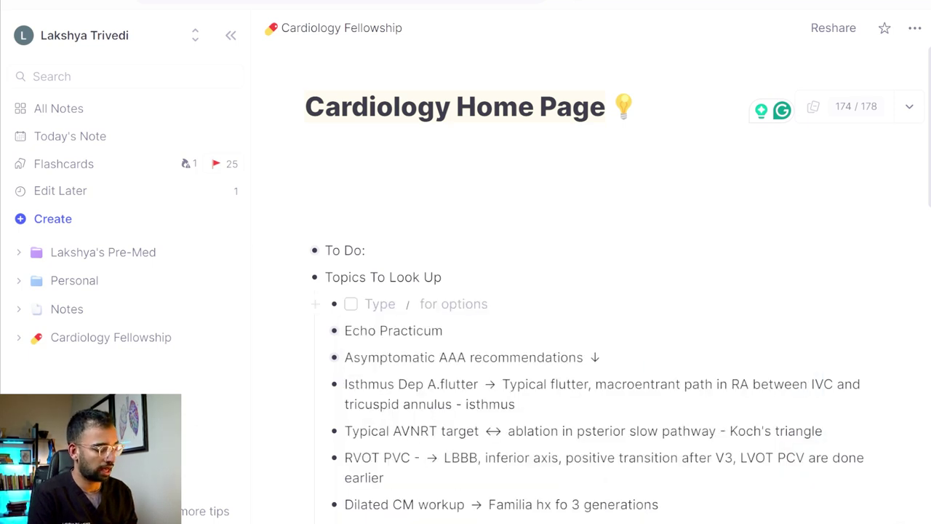
Fill in "jkfd" and "dkjfkdfd" as two to-do items under Topics To Look Up and start an empty third one.
text(jkfd)
key(Return)
text(dkjfkdfd)
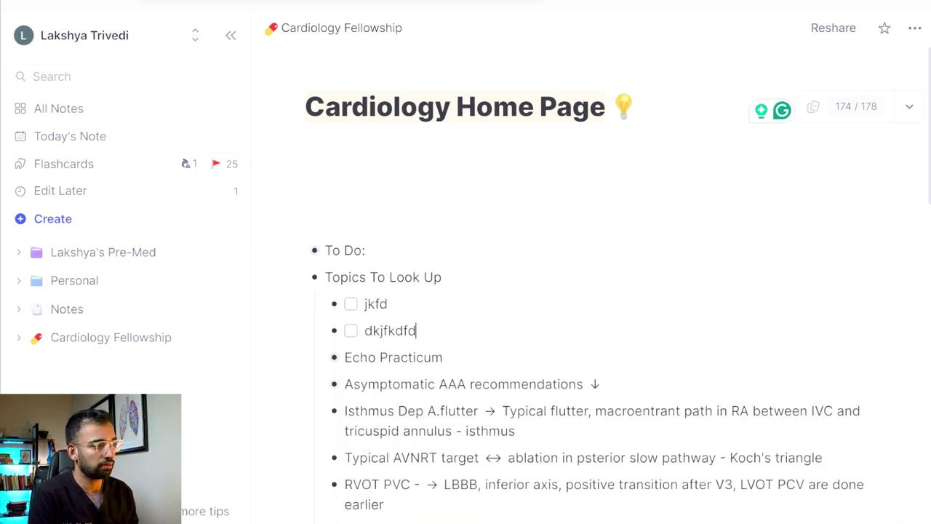
key(Return)
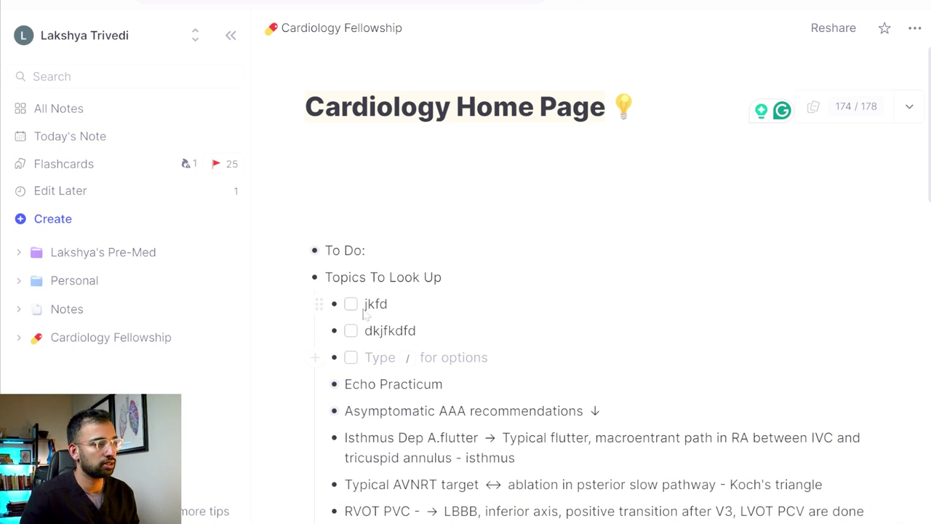
Collapse Topics To Look Up and hide the sidebar to look over the home page's outline.
click(298, 277)
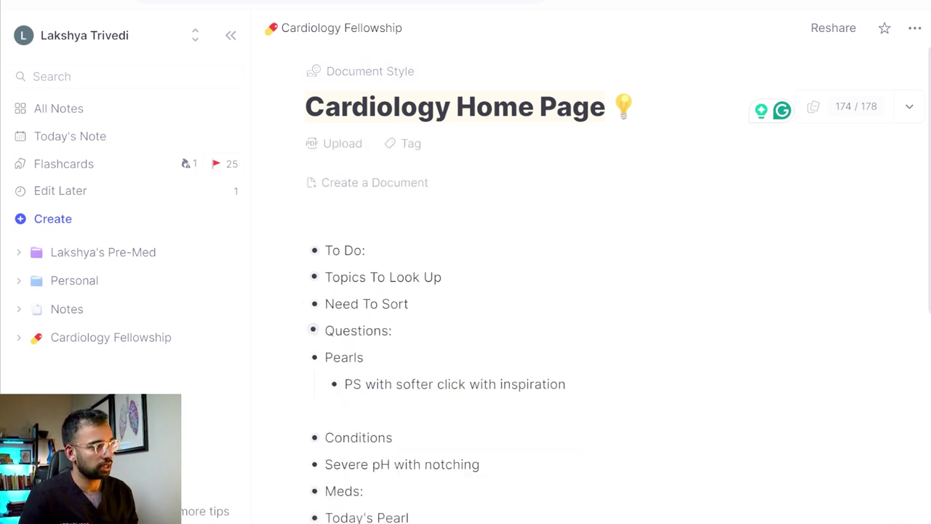
click(230, 35)
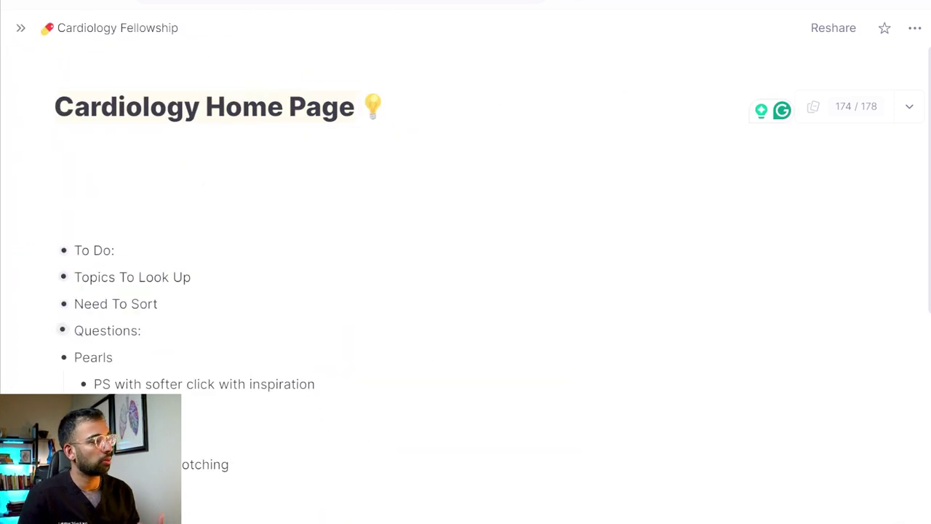
scroll(466, 291, down, 2)
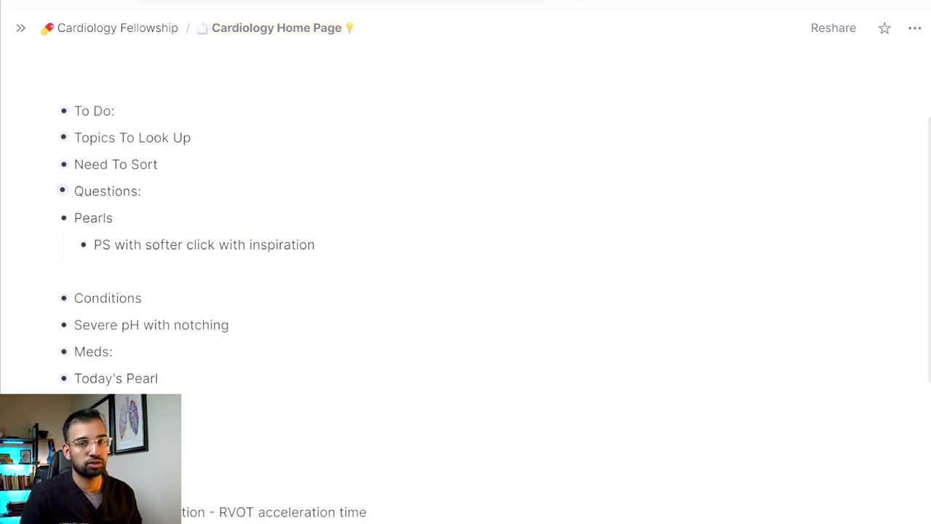
scroll(465, 291, up, 2)
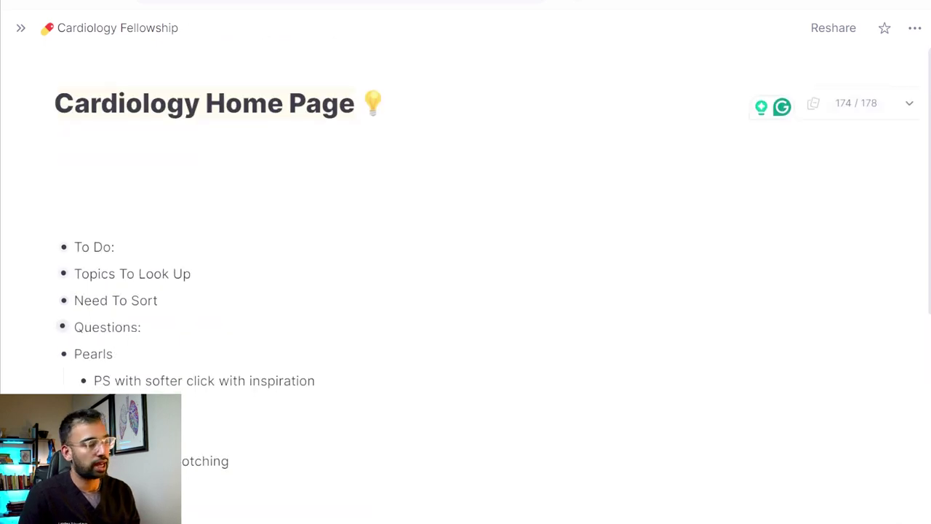
scroll(53, 314, down, 4)
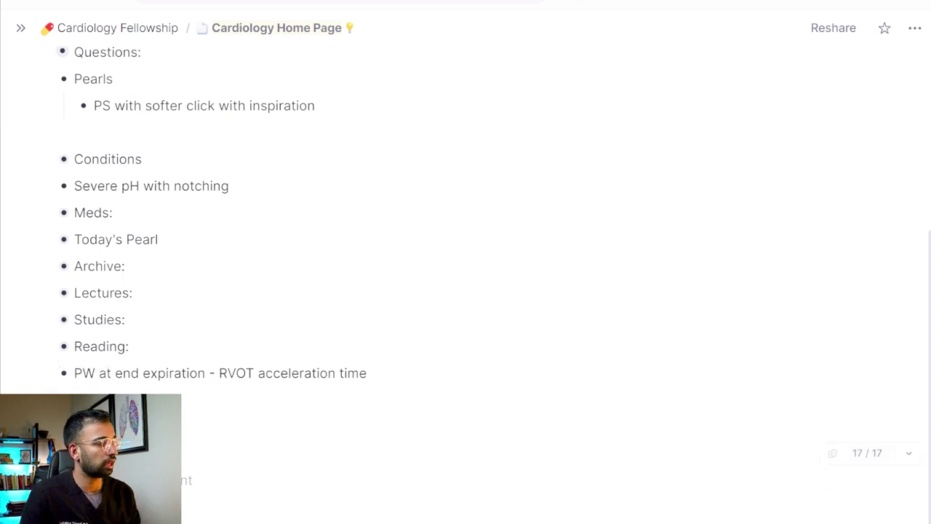
scroll(466, 276, down, 1)
scroll(36, 291, up, 3)
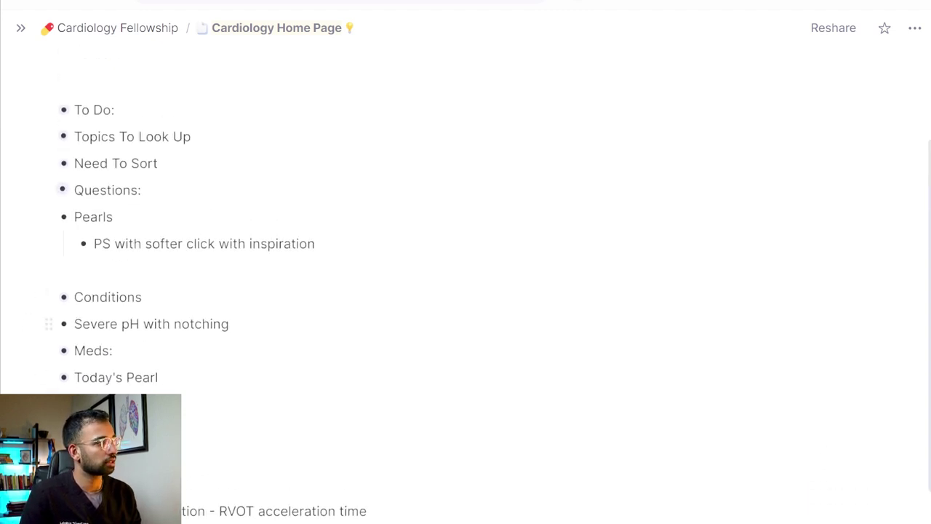
Collapse Pearls and open Questions as its own page with the General Cardiology list expanded.
click(46, 217)
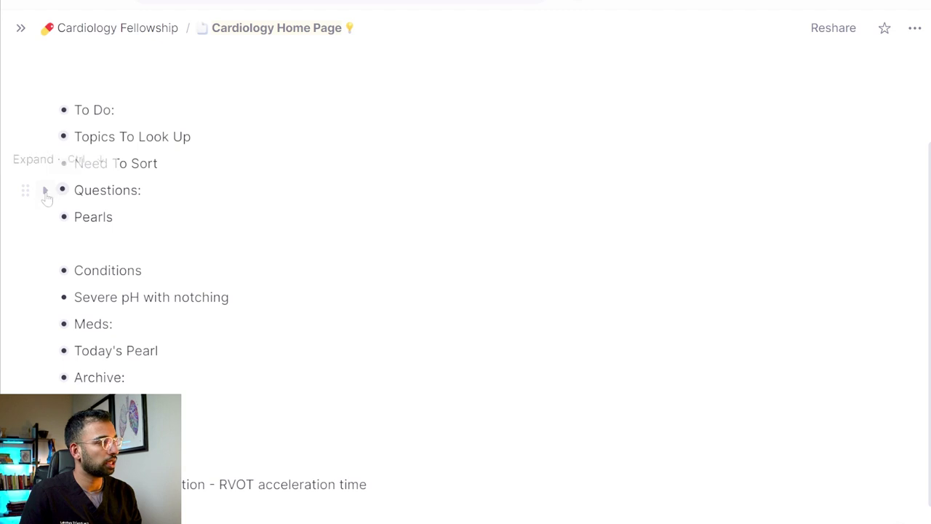
click(46, 190)
click(62, 189)
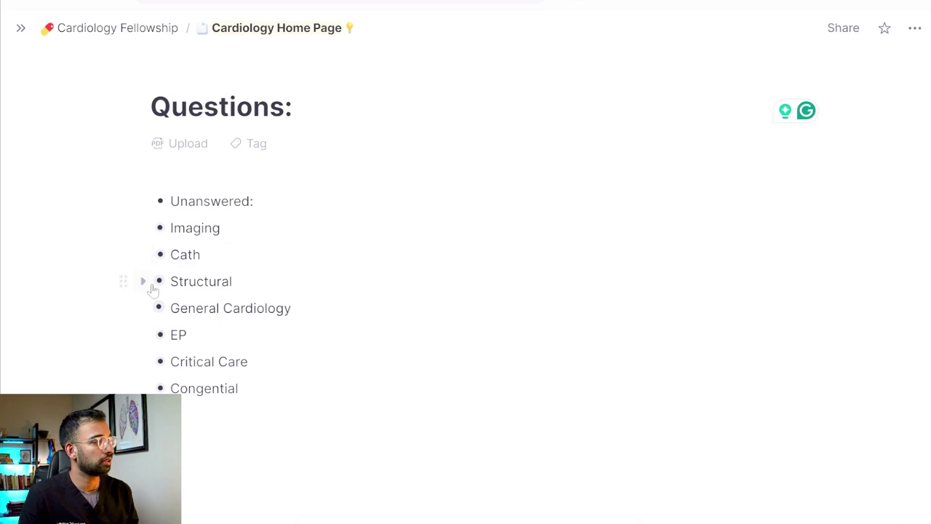
click(143, 307)
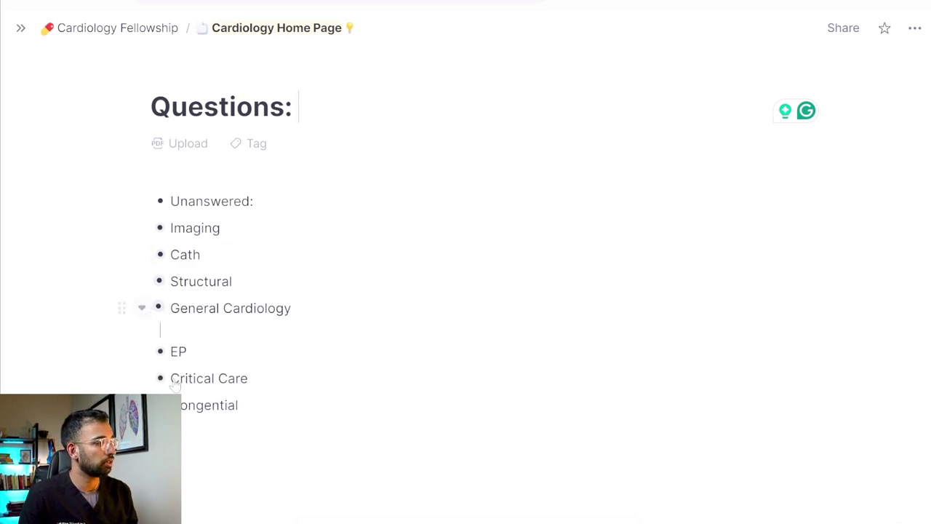
Read through the General Cardiology question notes, the pre-op algorithm image, and the arrhythmia and pacemaker notes.
scroll(465, 291, down, 20)
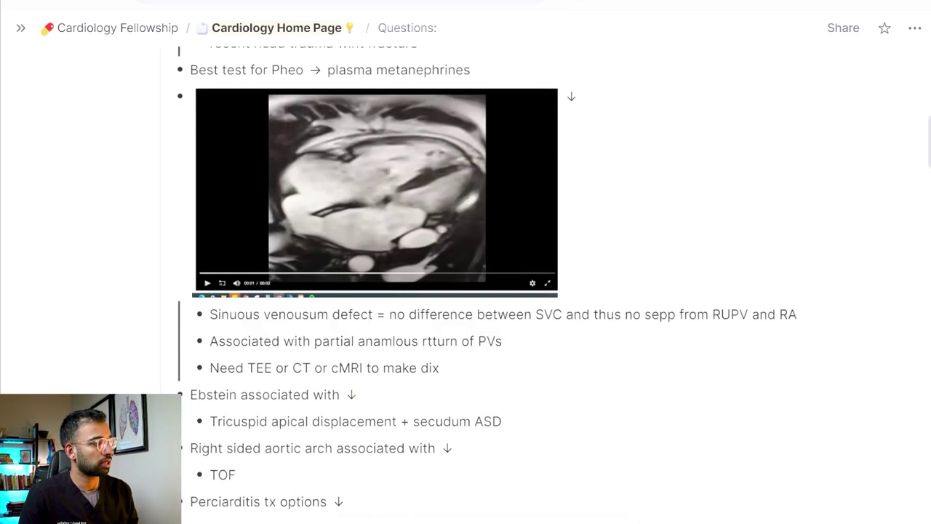
scroll(572, 353, down, 15)
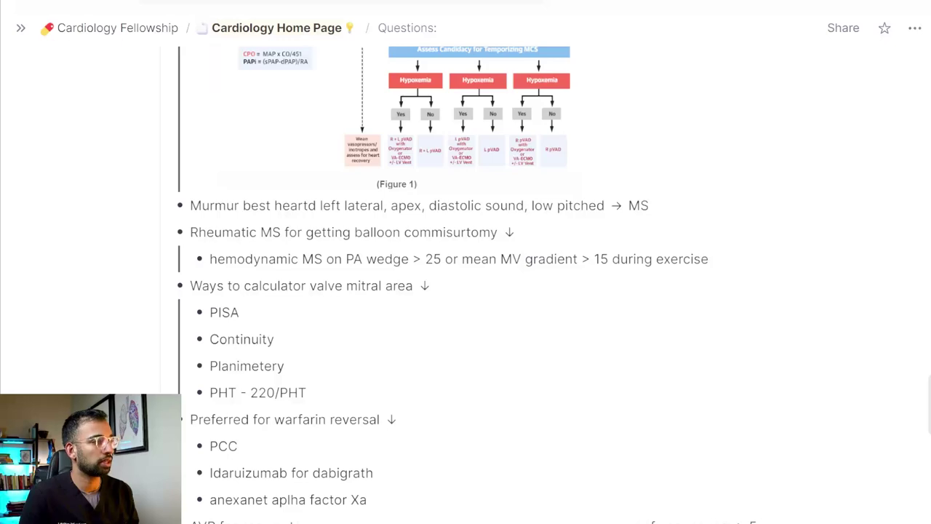
scroll(230, 461, down, 5)
scroll(230, 460, down, 6)
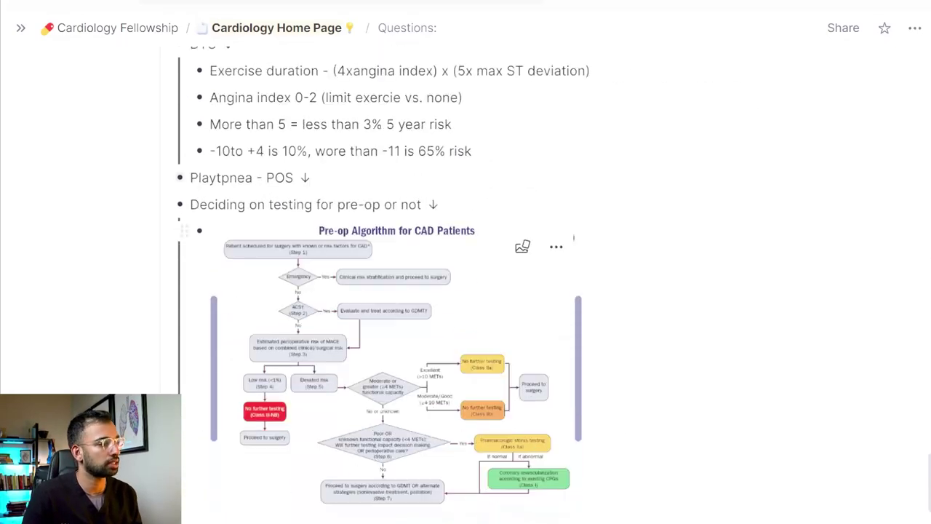
scroll(465, 291, up, 2)
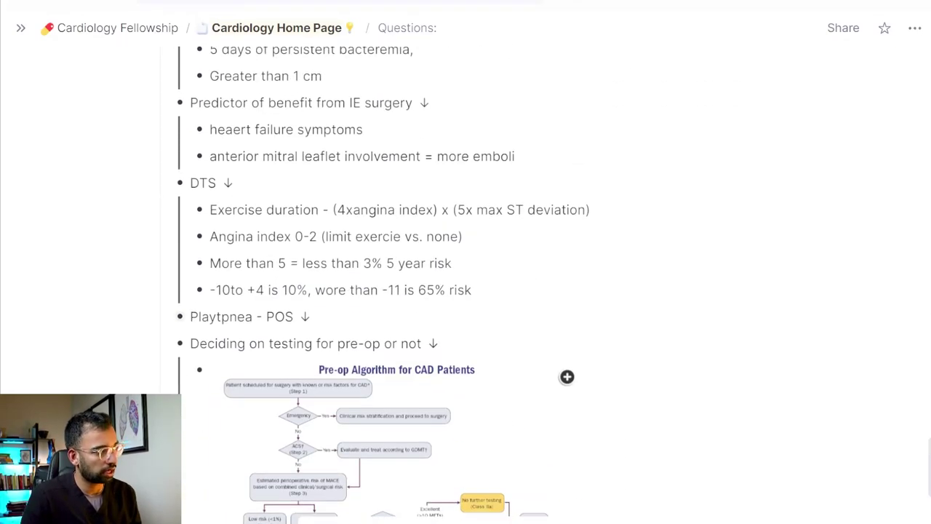
scroll(566, 376, down, 4)
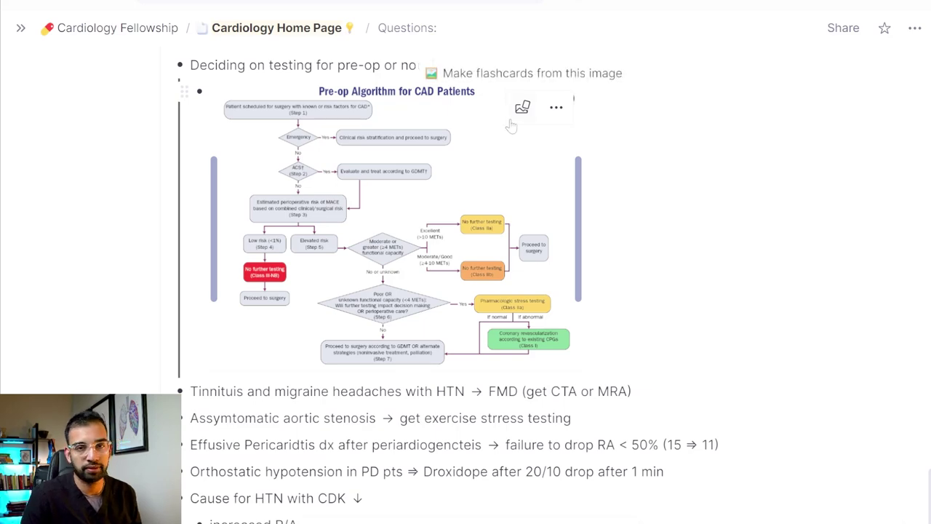
scroll(512, 125, down, 7)
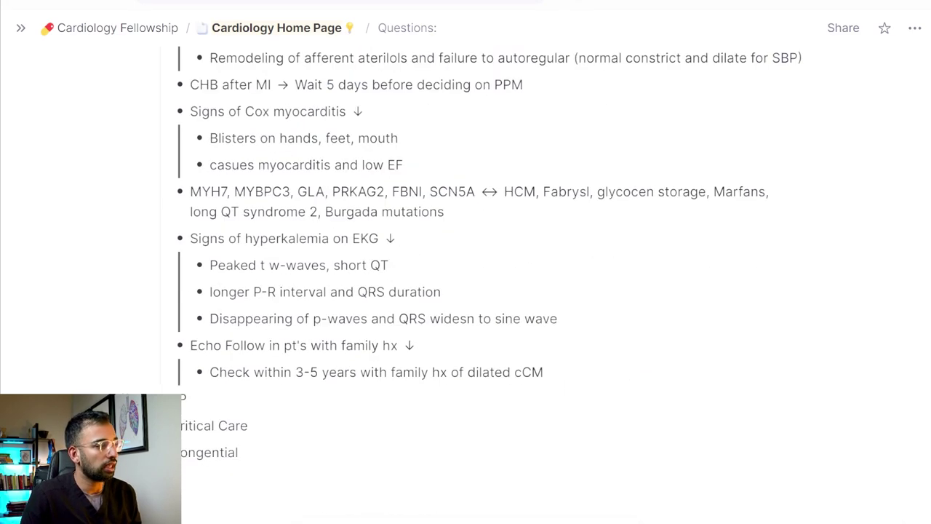
key(Return)
text(Statins in diabetes ↓ 40-75 with DM with moderate intensity)
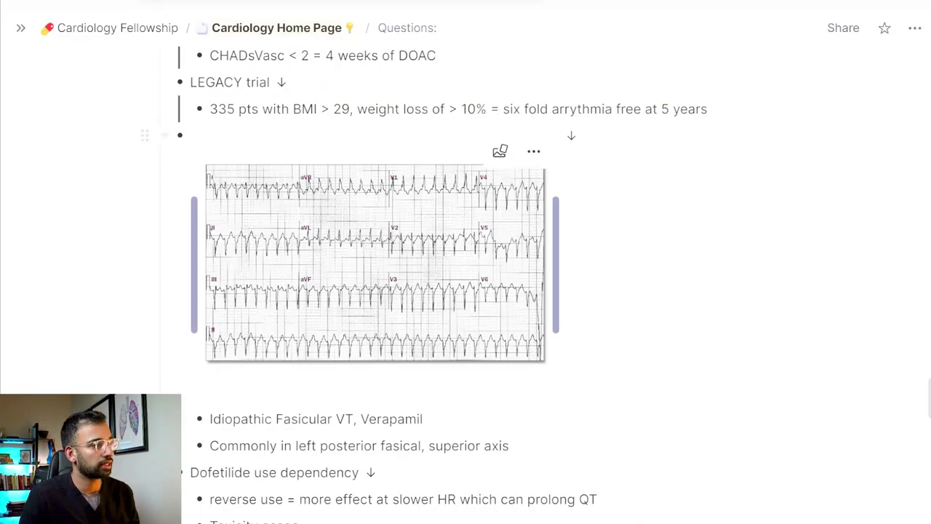
scroll(331, 385, down, 20)
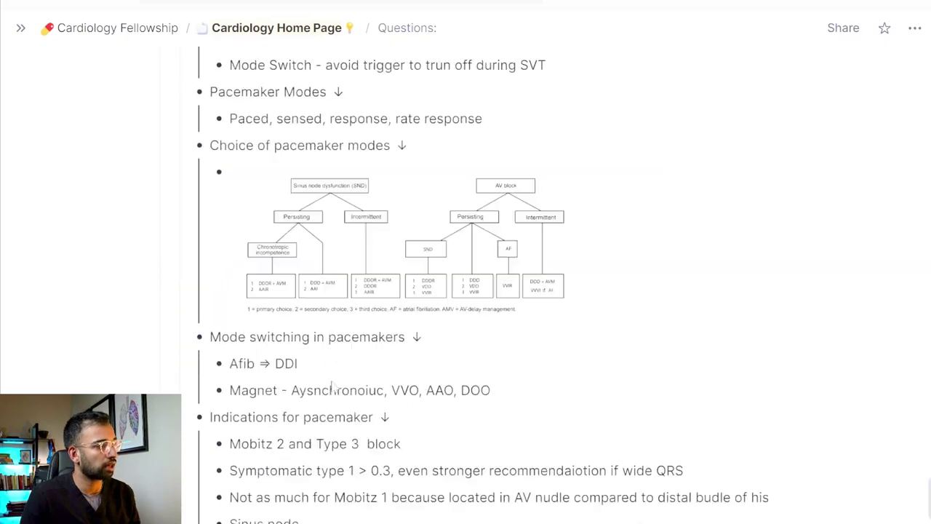
scroll(332, 385, down, 10)
scroll(332, 385, up, 3)
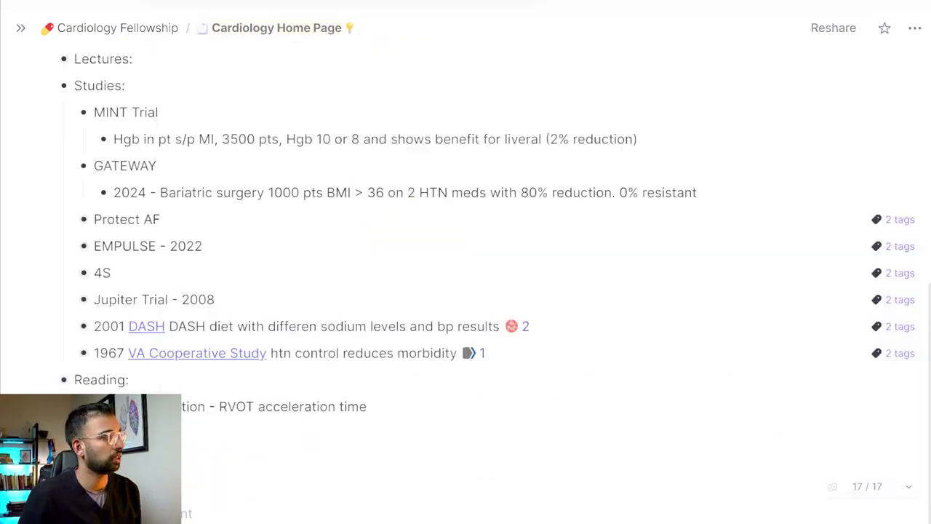
Check the tags on the DASH and Protect AF entries under Studies on the home page, and collapse the Studies list.
scroll(465, 291, down, 1)
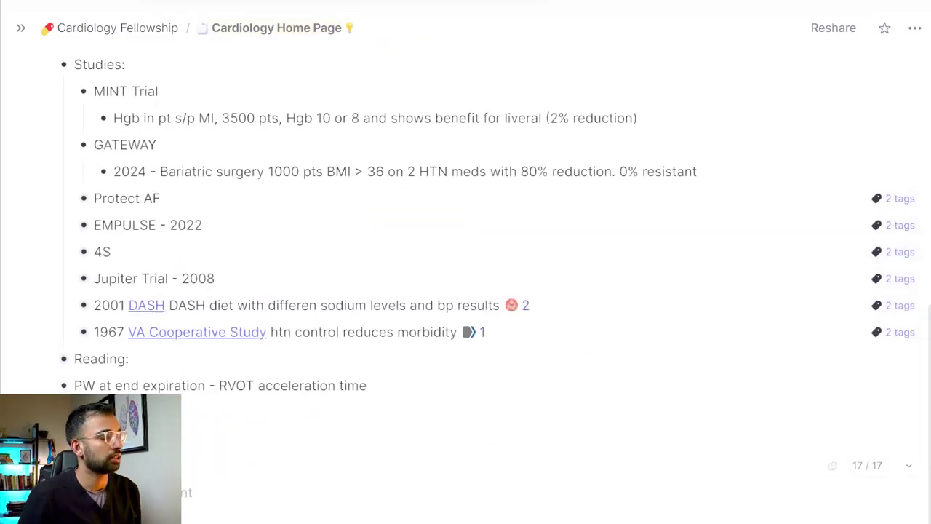
scroll(466, 291, up, 3)
scroll(465, 291, down, 3)
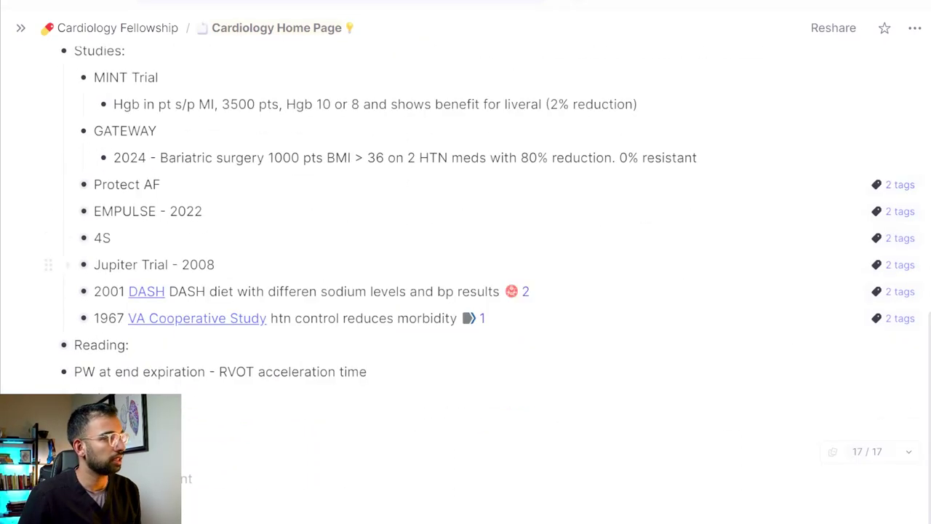
scroll(465, 291, up, 3)
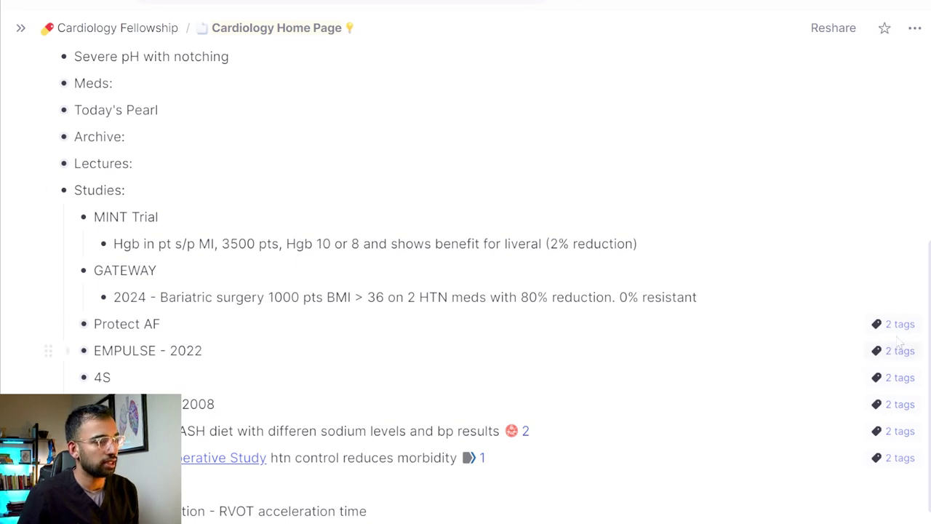
mouse_move(893, 432)
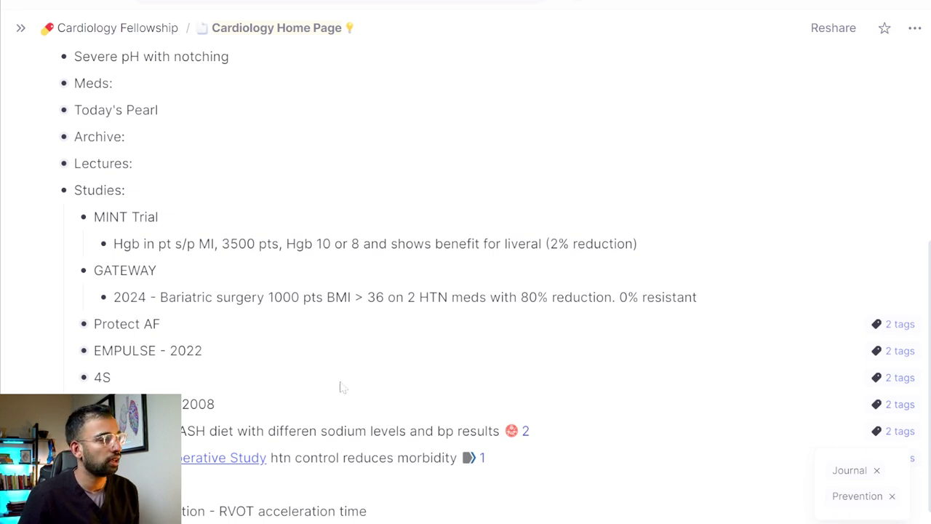
mouse_move(896, 351)
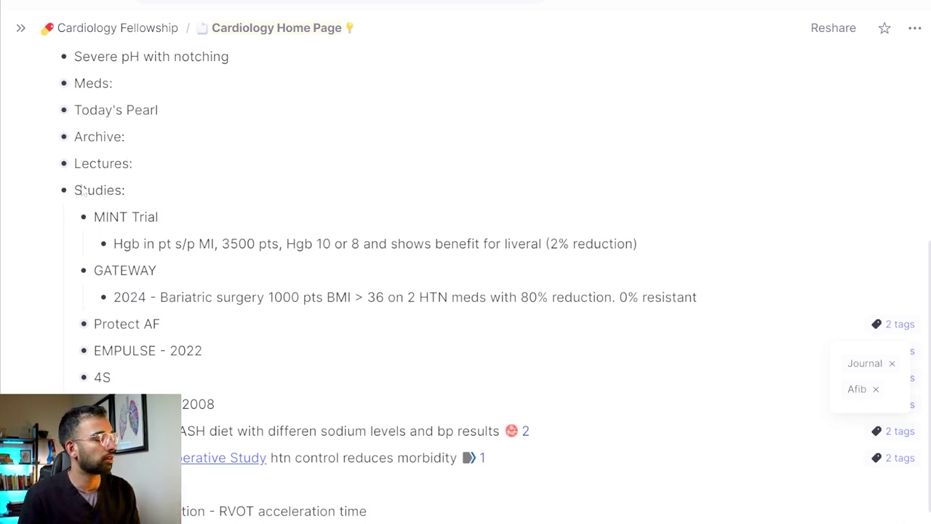
click(46, 191)
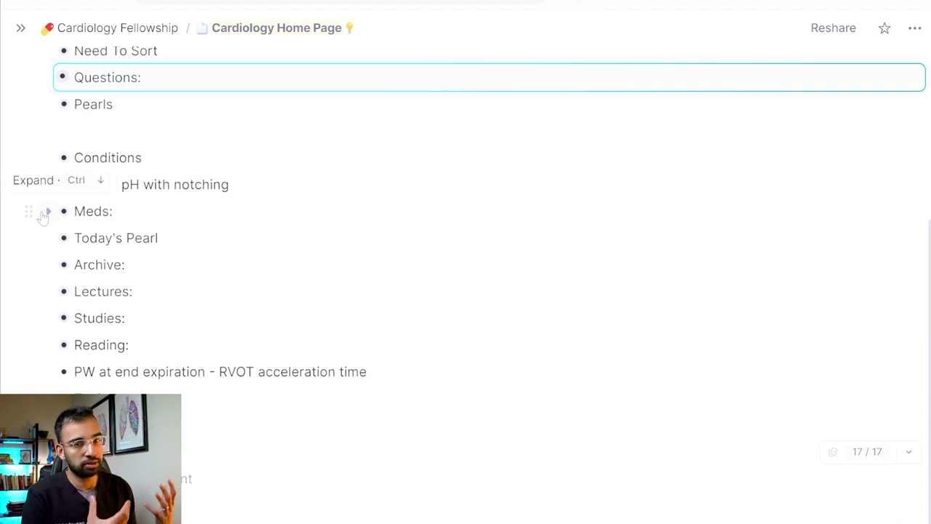
scroll(44, 216, up, 4)
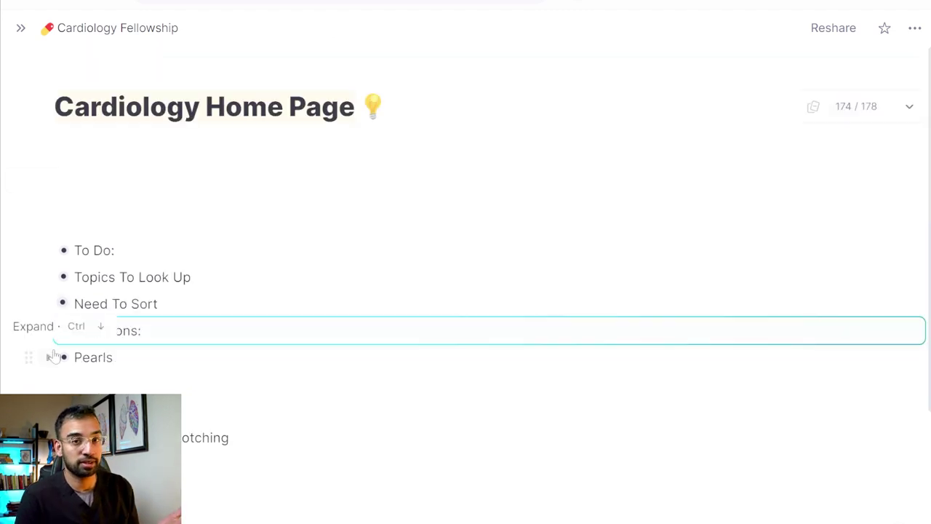